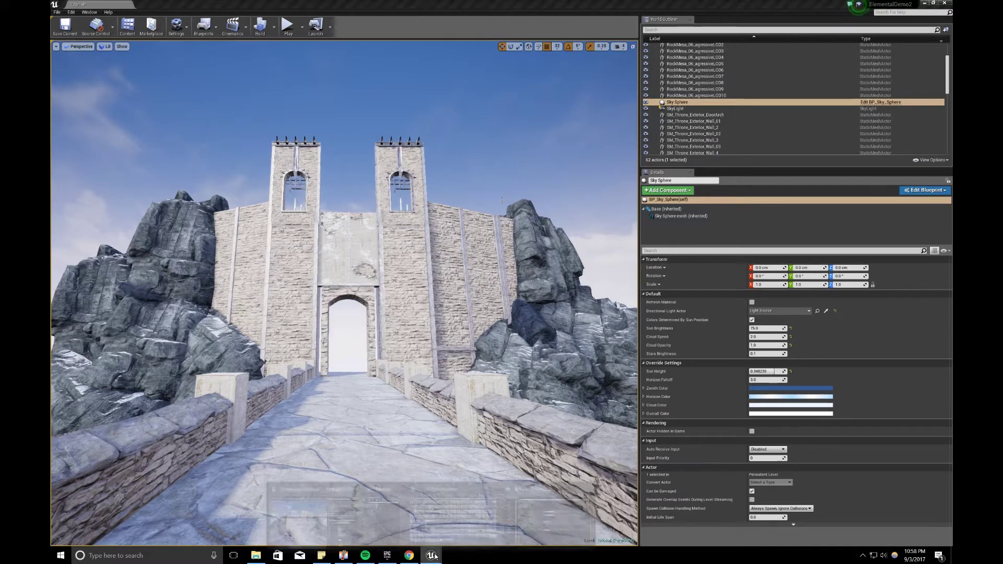
Step: Review the static mesh assets in the content browser and the castle gate concept image used as reference
mouse_move(431, 555)
left_click(479, 512)
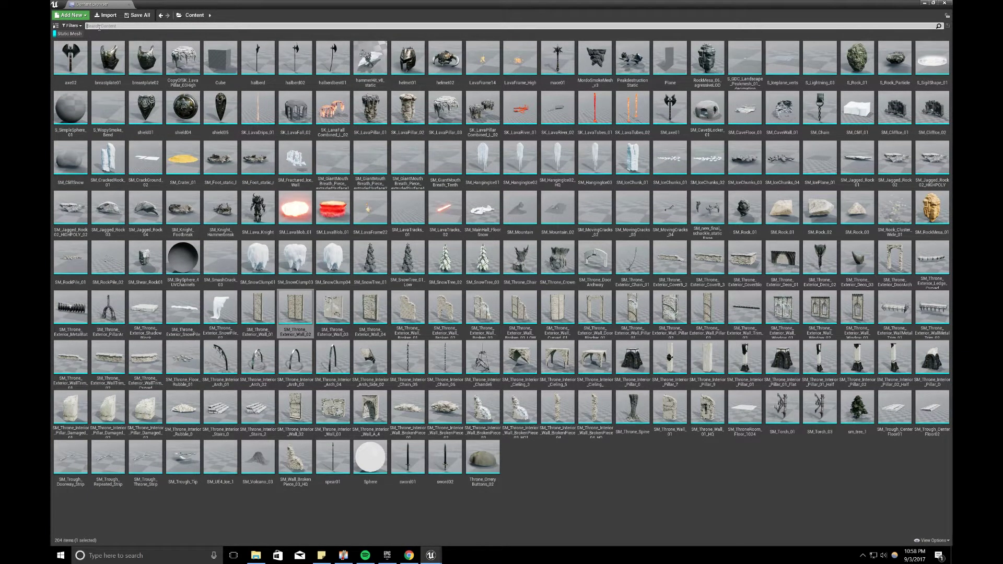
mouse_move(552, 433)
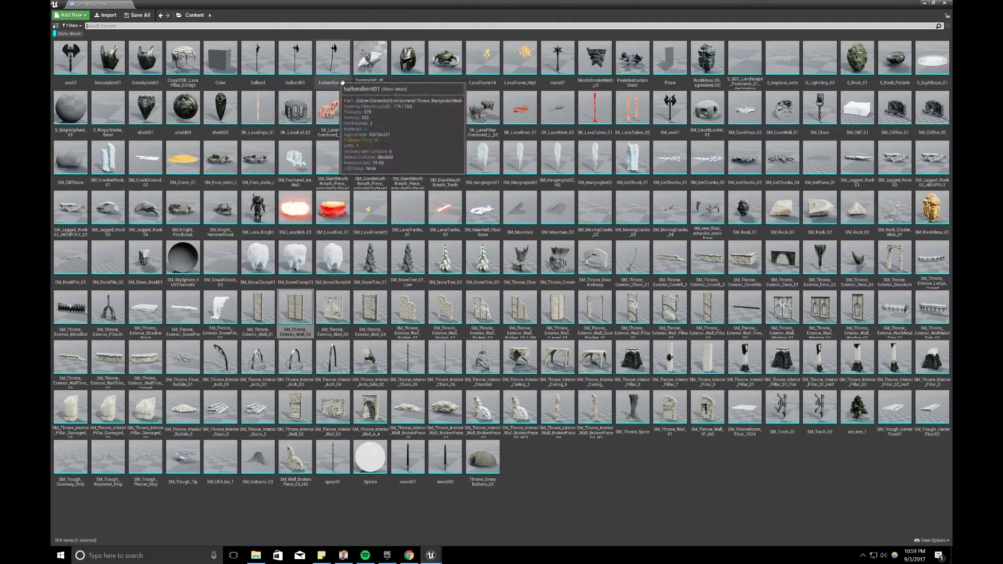
mouse_move(403, 118)
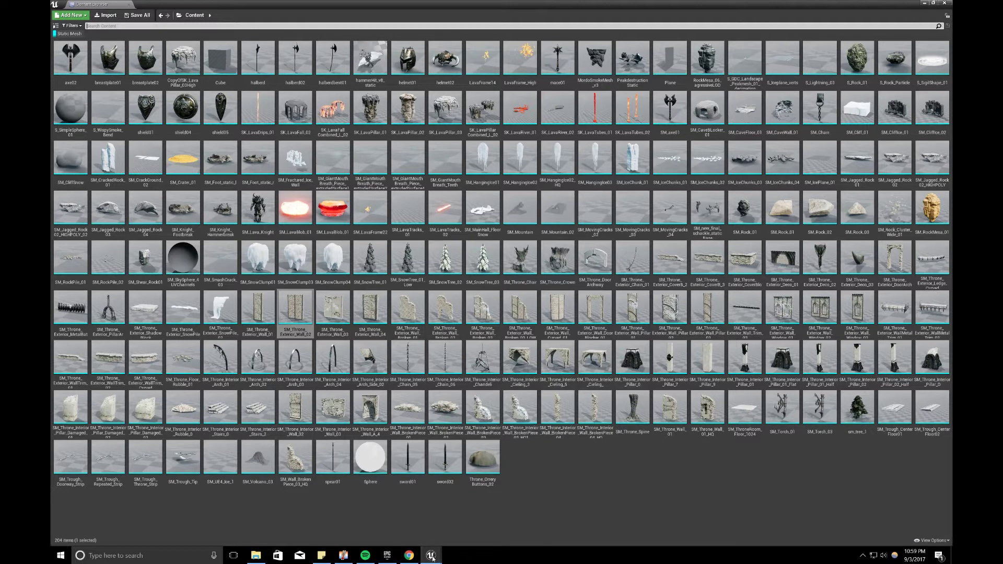
left_click(409, 556)
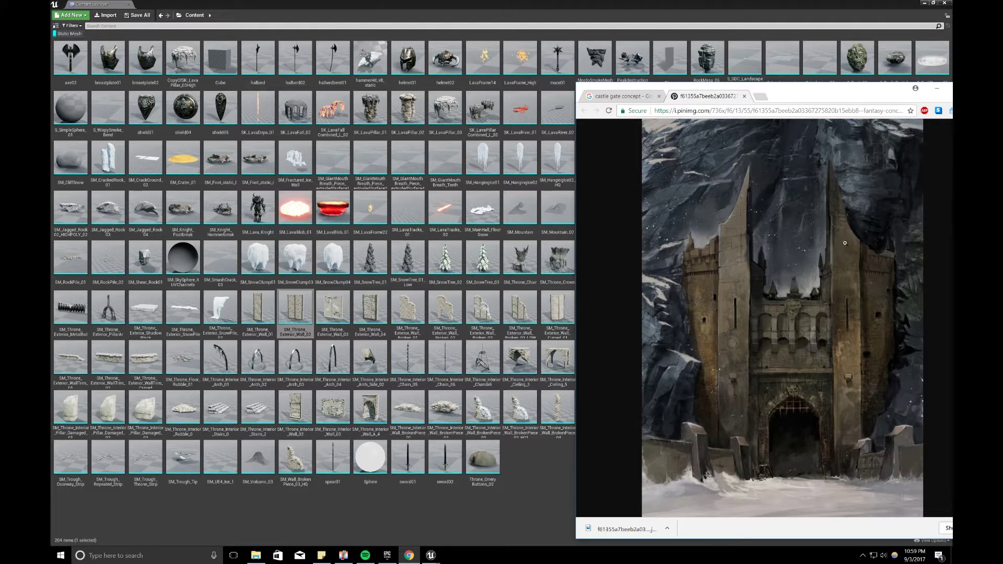
left_click(937, 88)
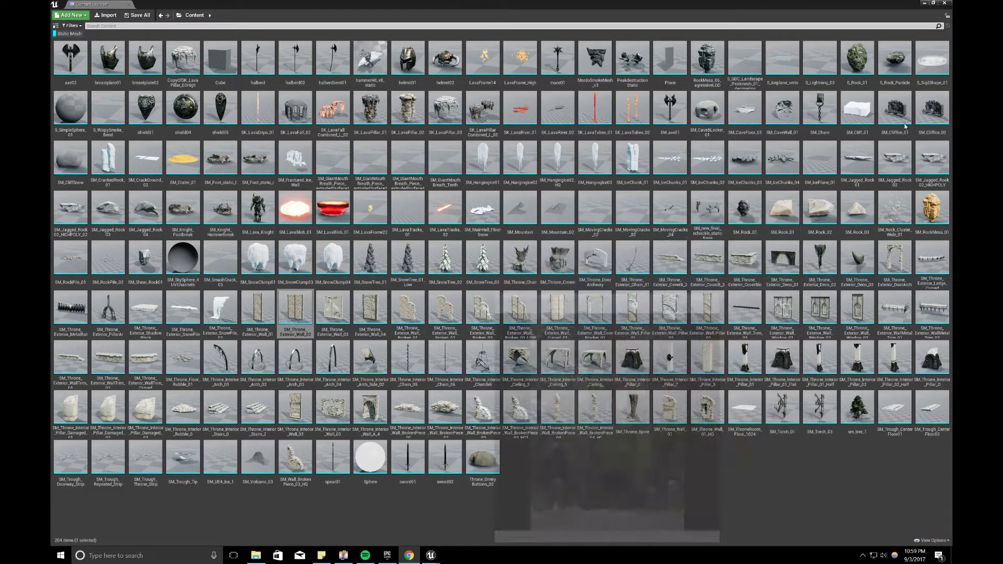
Step: Place the SM_Throne_Exterior_Deco_03 horn mesh in the level and move it to the middle of the bridge walkway
left_click(934, 3)
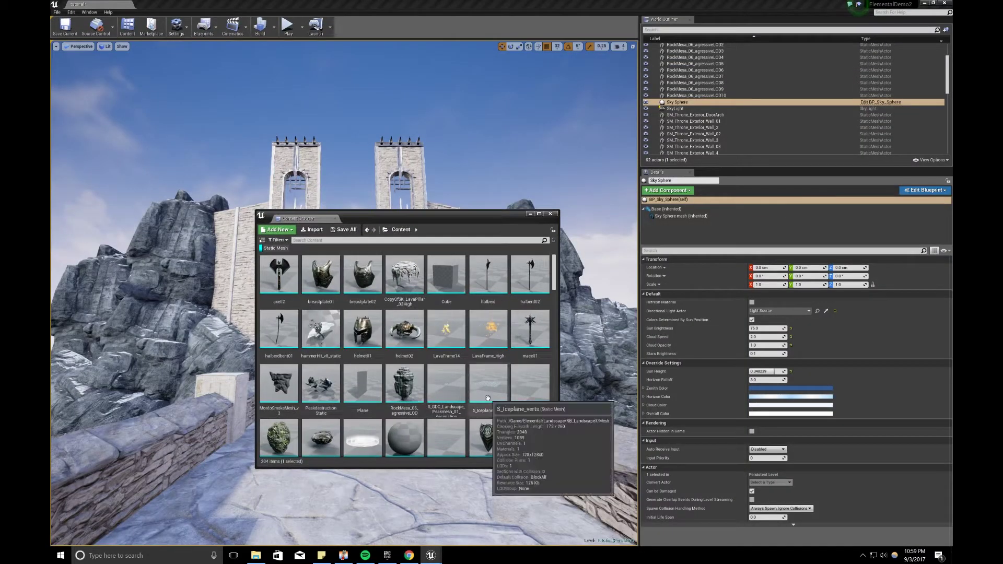
scroll(485, 398, "down", 10)
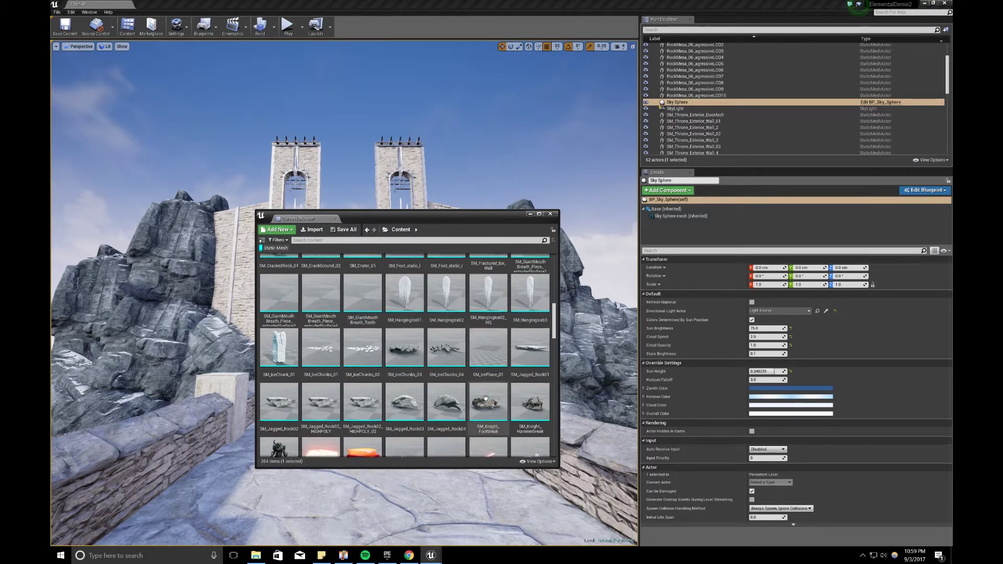
scroll(487, 392, "down", 10)
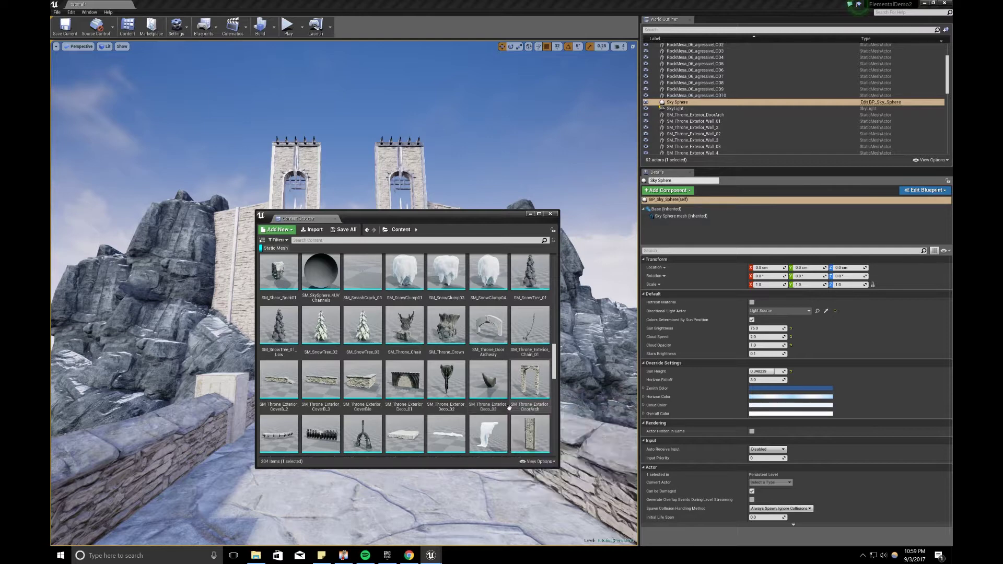
left_click(494, 386)
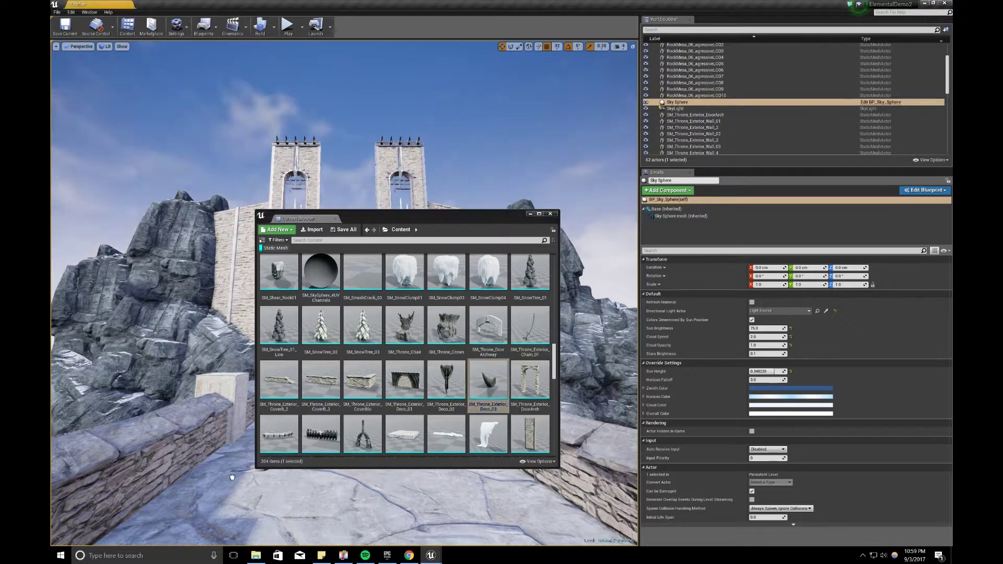
left_click_drag(265, 457, 236, 473)
left_click(531, 214)
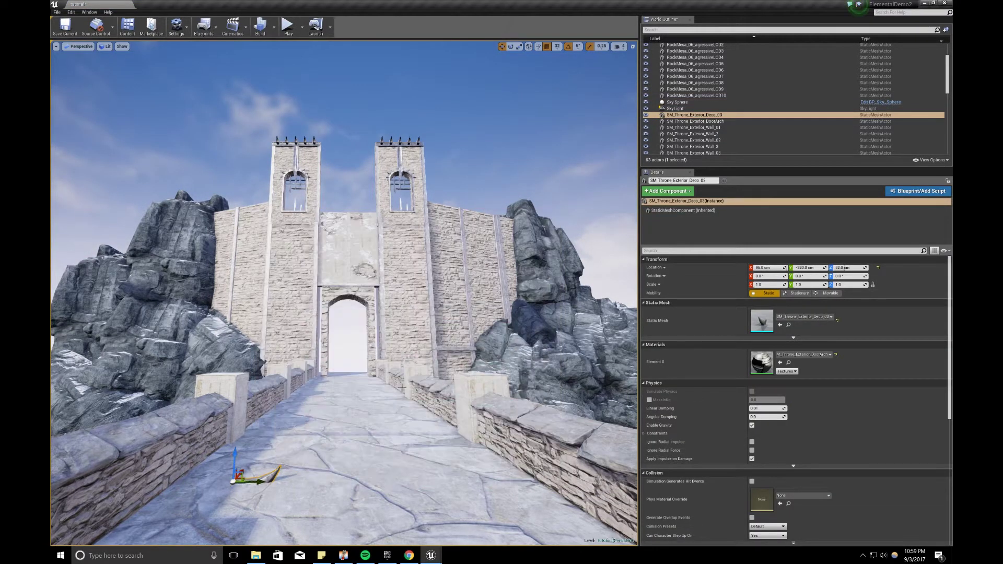
left_click_drag(238, 456, 361, 412)
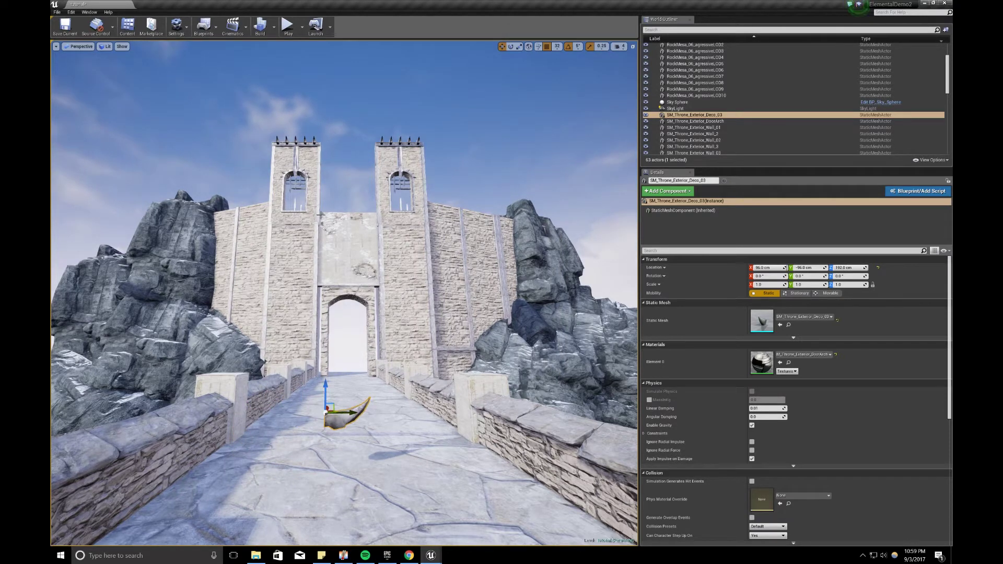
Step: Lower both gate towers together, including their windowed upper sections and the wall sections beneath them
left_click(303, 223)
left_click(299, 273, "ctrl")
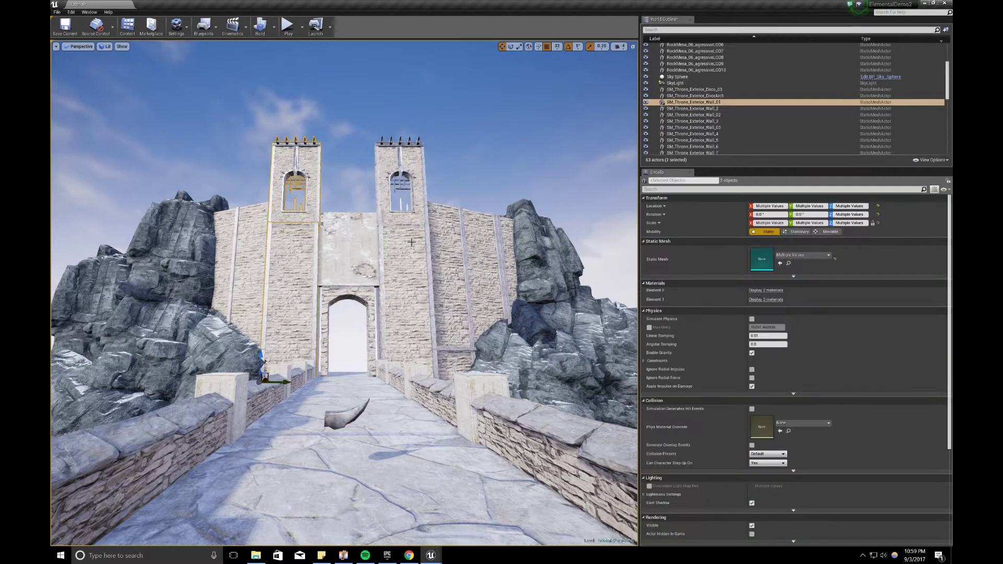
left_click(412, 243, "ctrl")
left_click(423, 200, "ctrl")
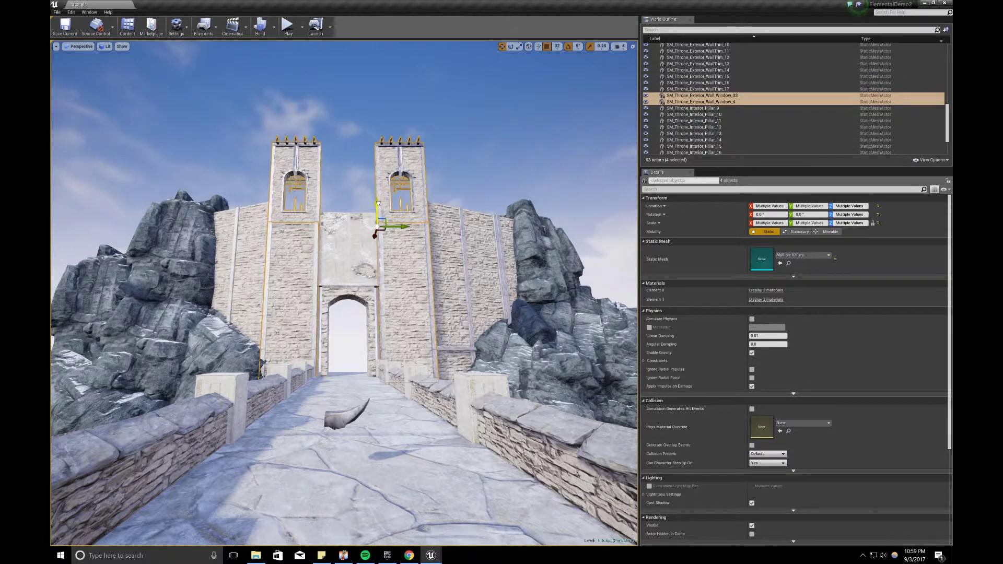
left_click_drag(377, 203, 377, 230)
Step: Select all eight side wall sections flanking the towers, including those hidden behind and below the rocks, and lower them together slightly
left_click(239, 293)
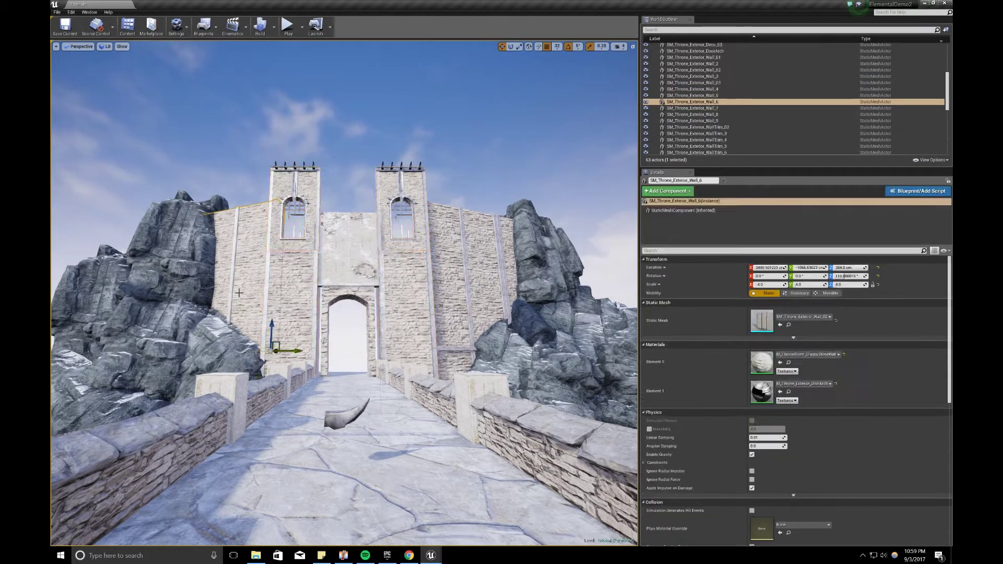
left_click(469, 251, "ctrl")
left_click(508, 246, "ctrl")
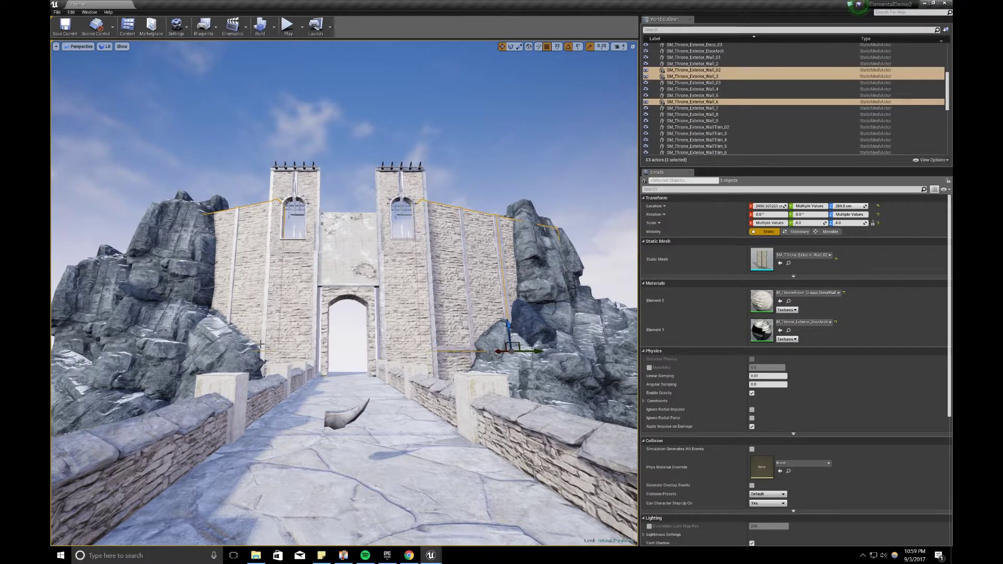
key("w")
right_click_drag(509, 246, 511, 285)
key("d")
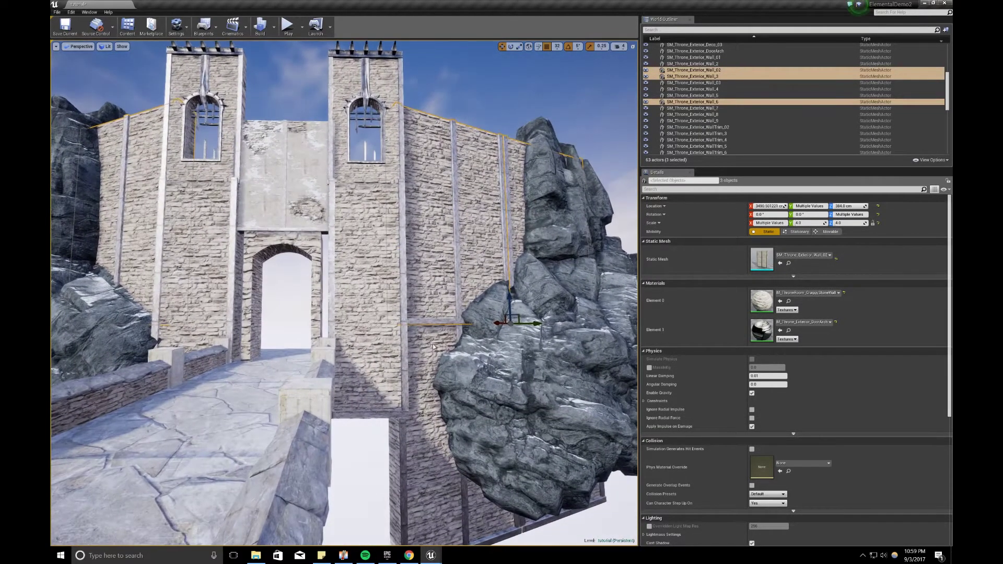
left_click(436, 462, "ctrl")
left_click(583, 492, "ctrl")
right_click_drag(584, 492, 478, 541)
key("w")
right_click_drag(362, 418, 362, 419)
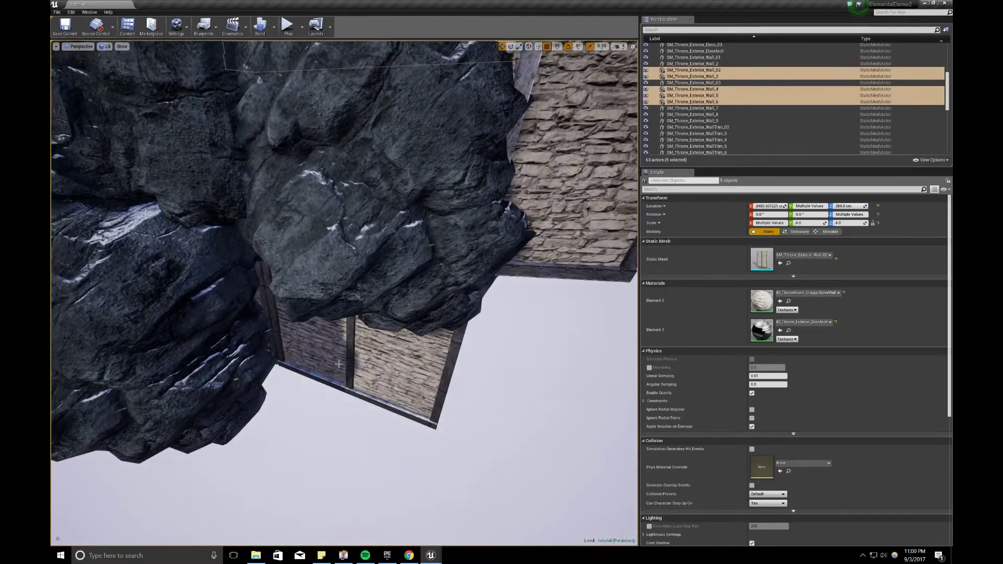
left_click(264, 303, "ctrl")
left_click(264, 303, "ctrl")
right_click_drag(264, 304, 263, 303)
right_click_drag(324, 205, 323, 206)
left_click(324, 205, "ctrl")
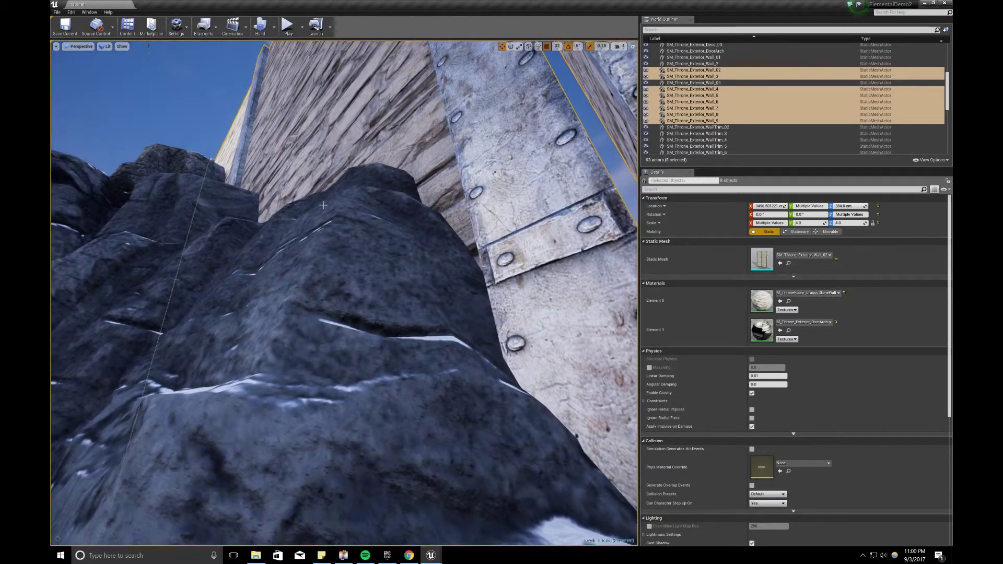
key("f")
right_click_drag(350, 408, 351, 408)
left_click_drag(199, 312, 201, 329)
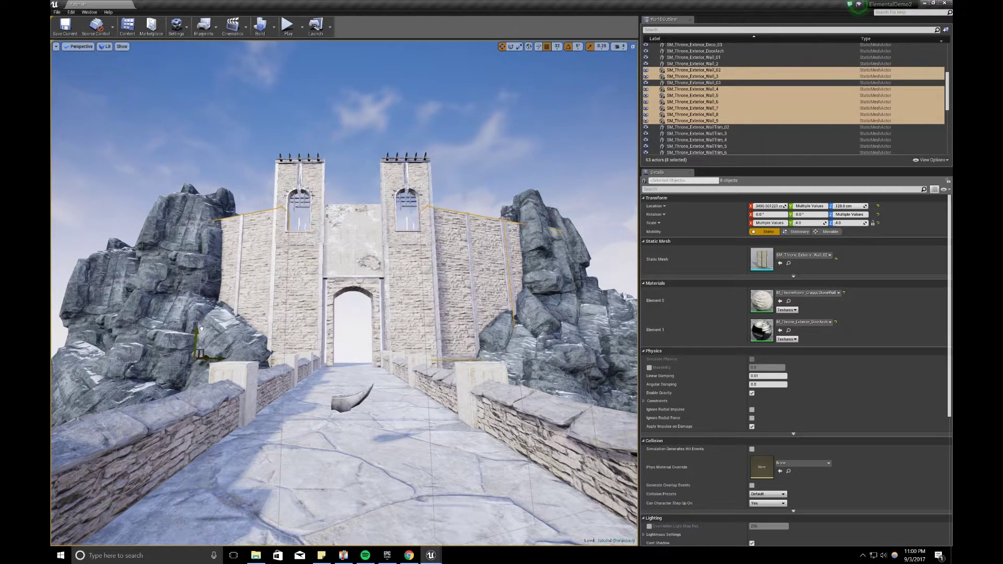
Step: Set the Z scale of the wall section above the gate arch to 1.5
left_click(355, 249)
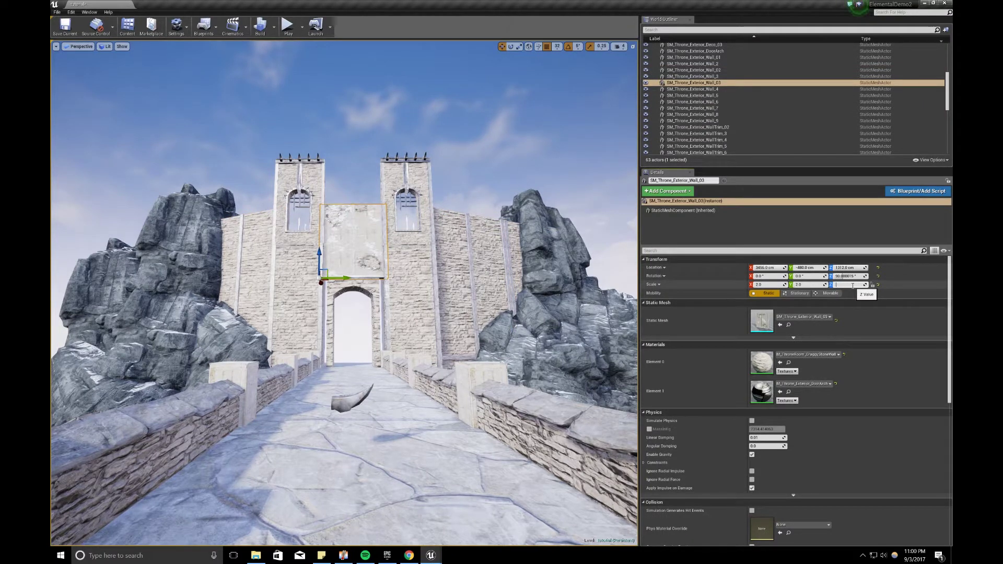
key("Return")
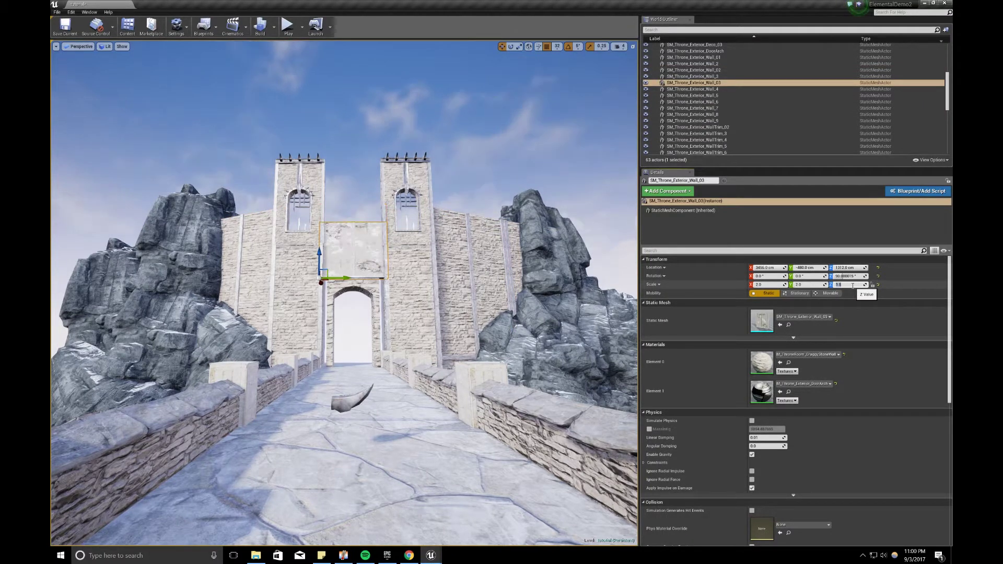
Step: Rotate the horn mesh on the bridge by -90° about its X axis so it stands upright
left_click(363, 400)
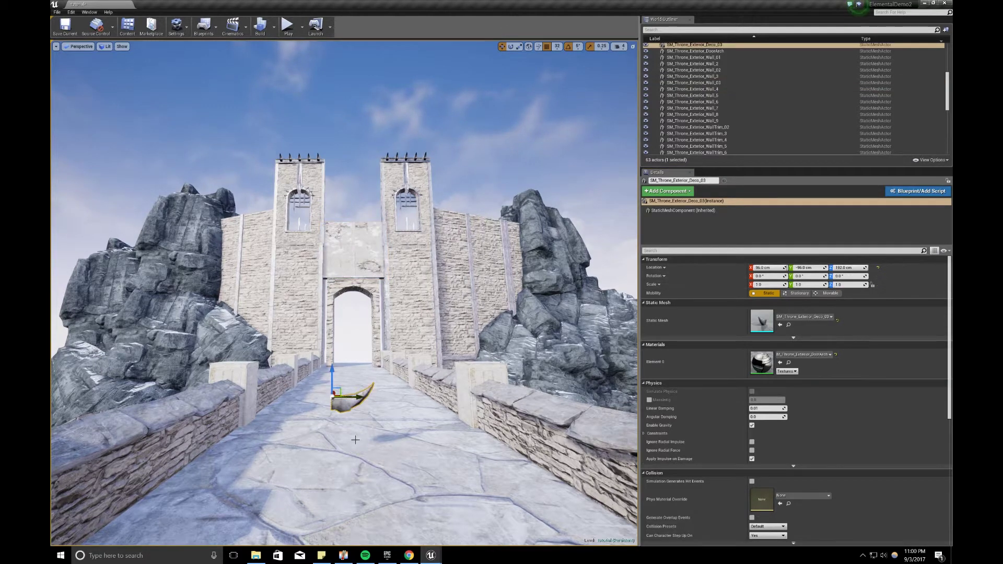
key("e")
left_click_drag(360, 382, 334, 403)
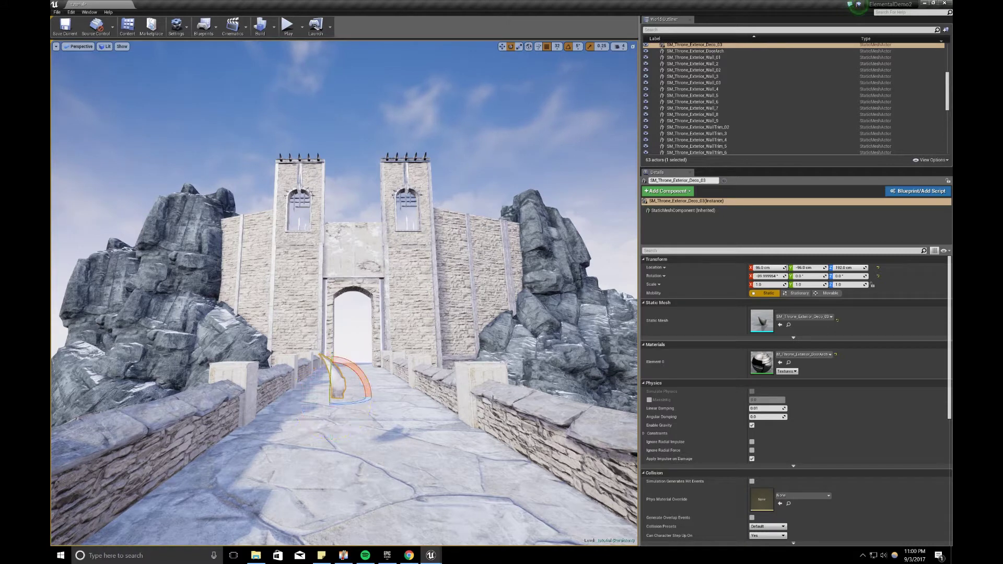
Step: Lock the horn's scale proportions and enlarge it uniformly, trying 3, 4, 5 and 6 before setting the scale to 7
left_click(872, 285)
left_click(873, 285)
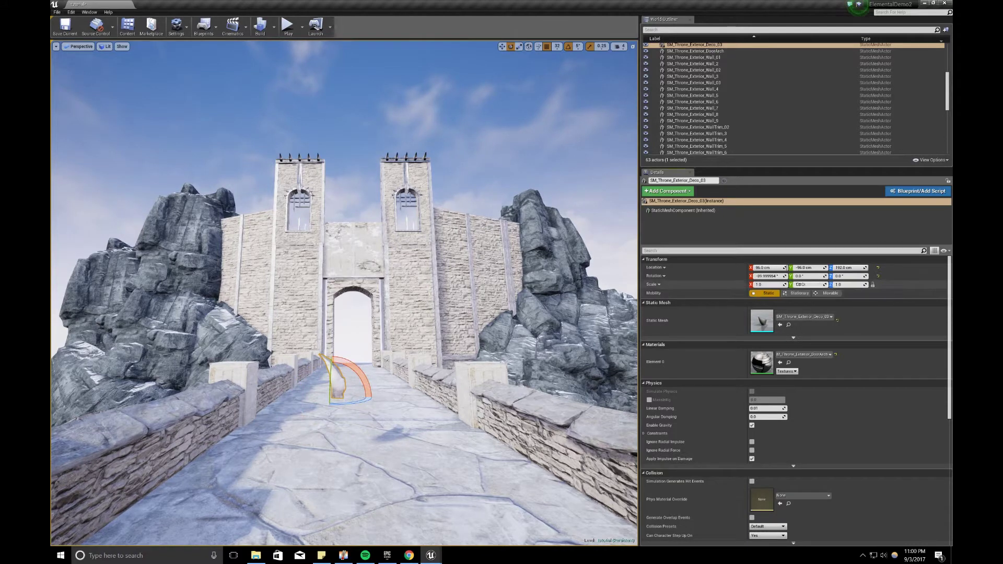
left_click(770, 285)
type("3")
key("Return")
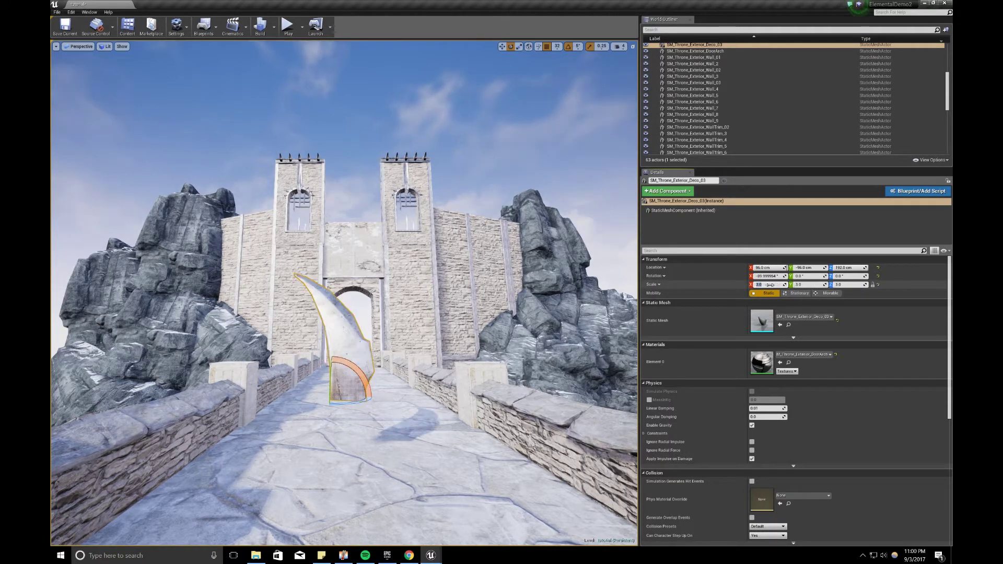
type("4")
key("Return")
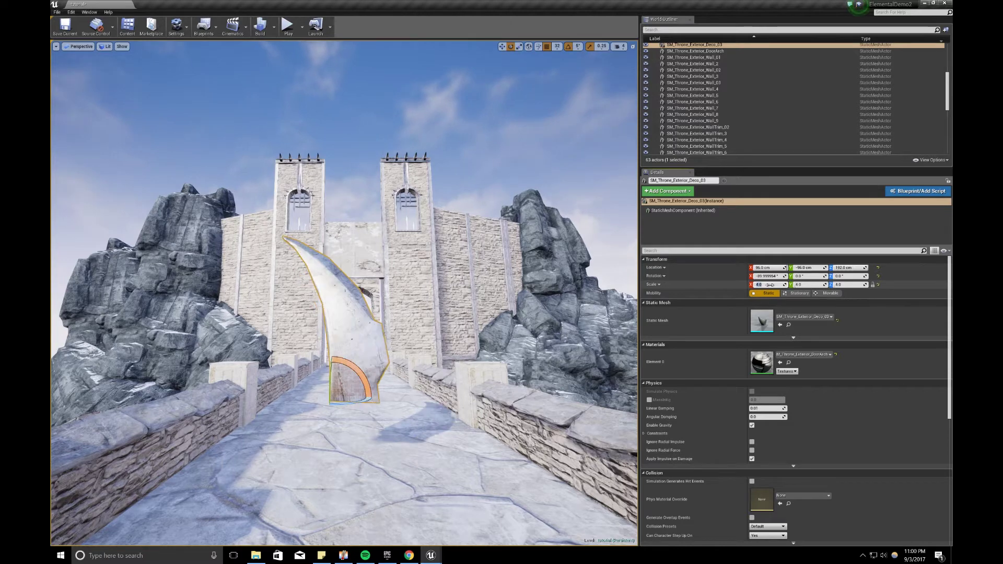
key("Return")
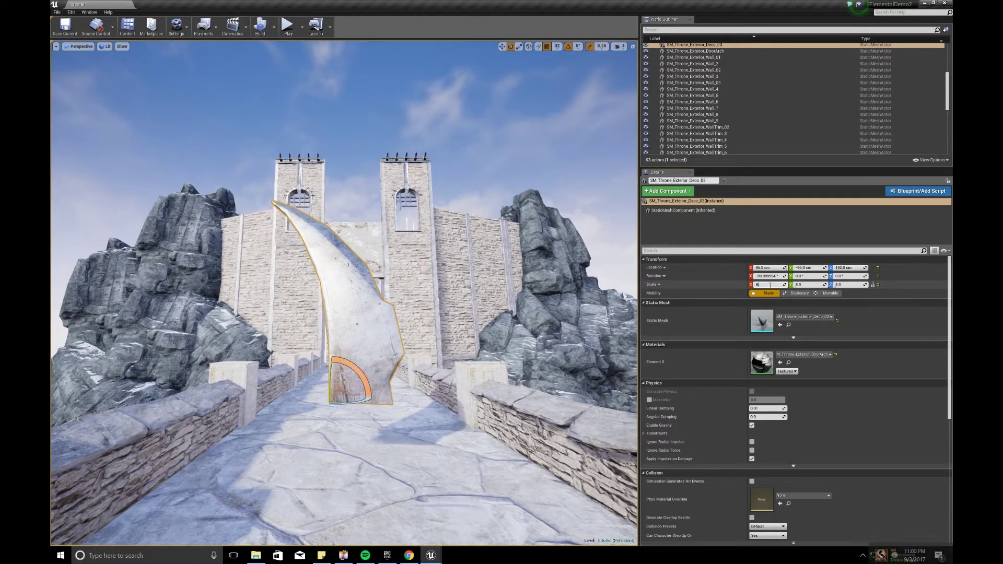
type("6")
key("Return")
right_click_drag(345, 313, 366, 304)
key("a")
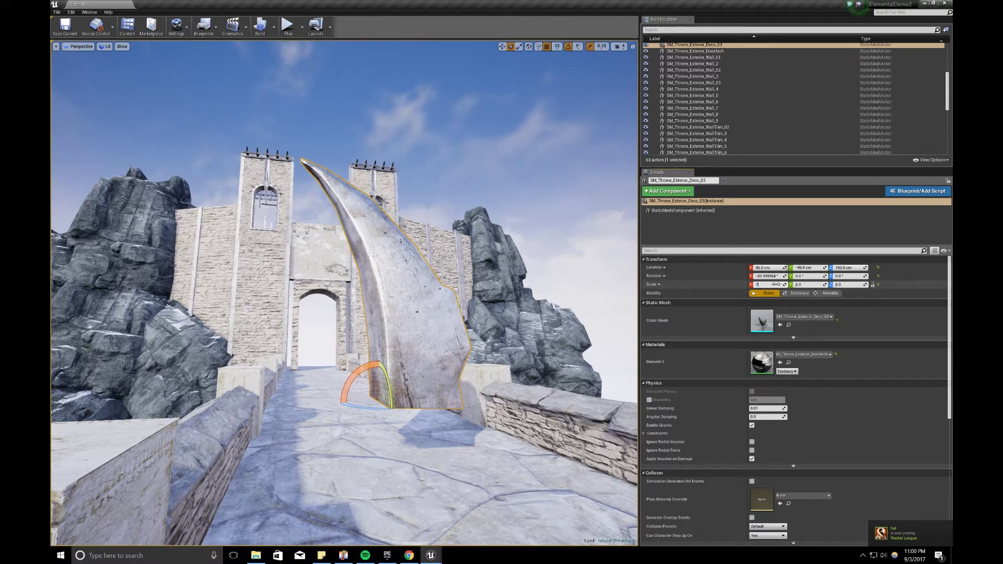
key("Return")
Step: Move the enlarged horn along the bridge to the foot of the gate's right tower
right_click_drag(428, 313, 481, 314)
key("a")
key("w")
left_click_drag(471, 410, 361, 375)
scroll(361, 375, "up", 3)
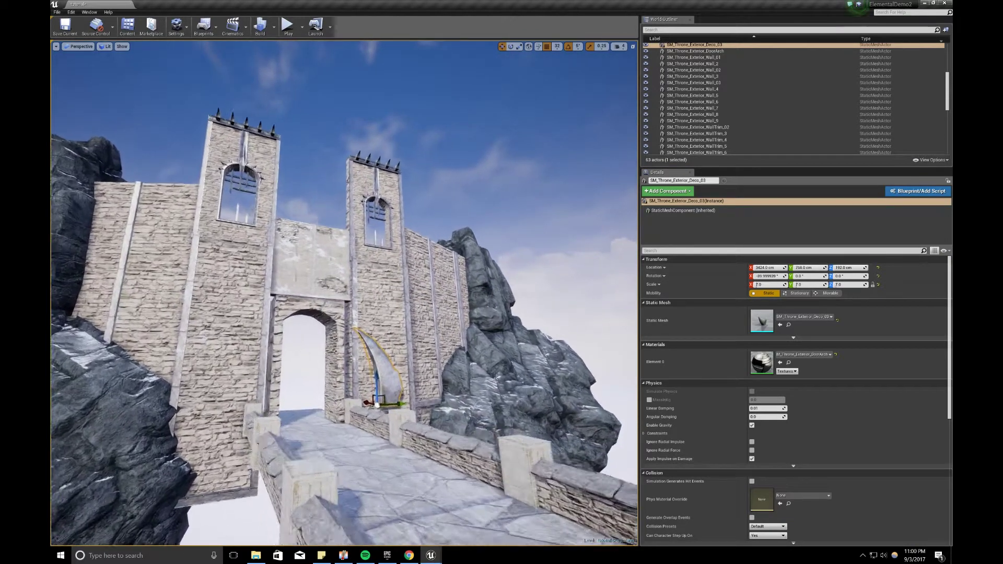
Step: Raise the horn to the top of the right tower and shift it back behind the row of spikes
scroll(377, 404, "up", 5)
left_click_drag(402, 449, 410, 106)
right_click_drag(410, 106, 416, 26)
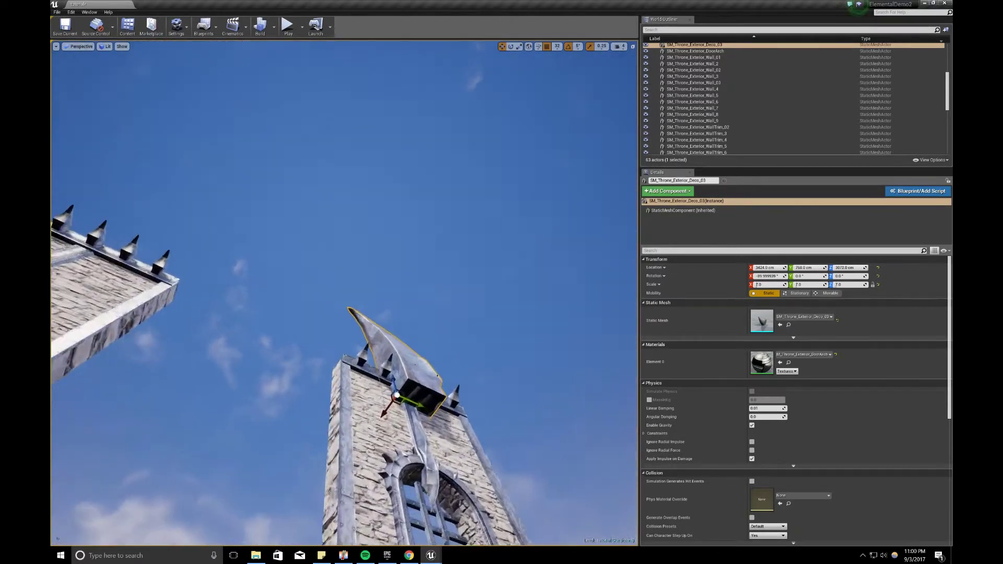
right_click_drag(354, 294, 429, 341)
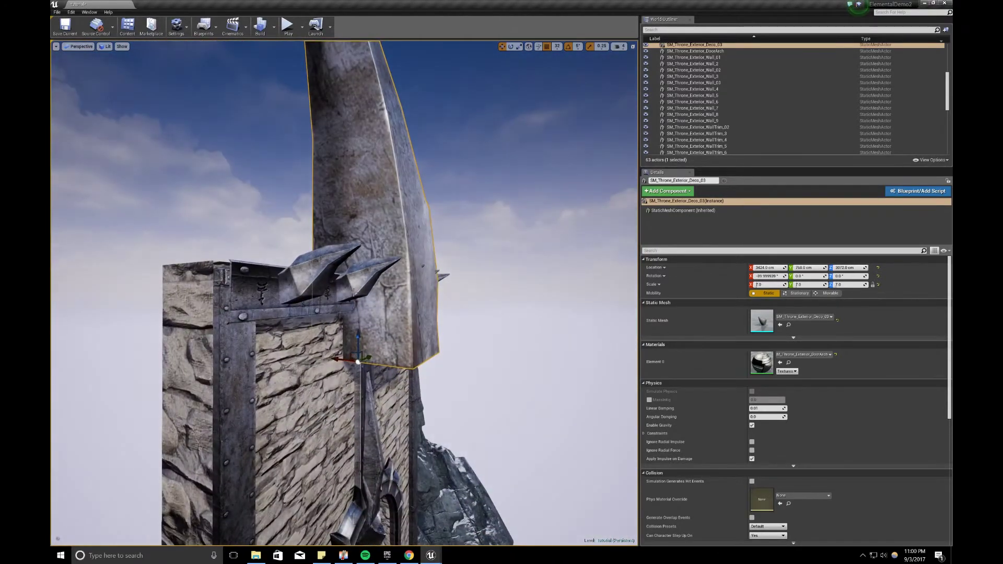
left_click_drag(358, 340, 358, 267)
right_click_drag(409, 339, 488, 349)
left_click_drag(379, 352, 321, 344)
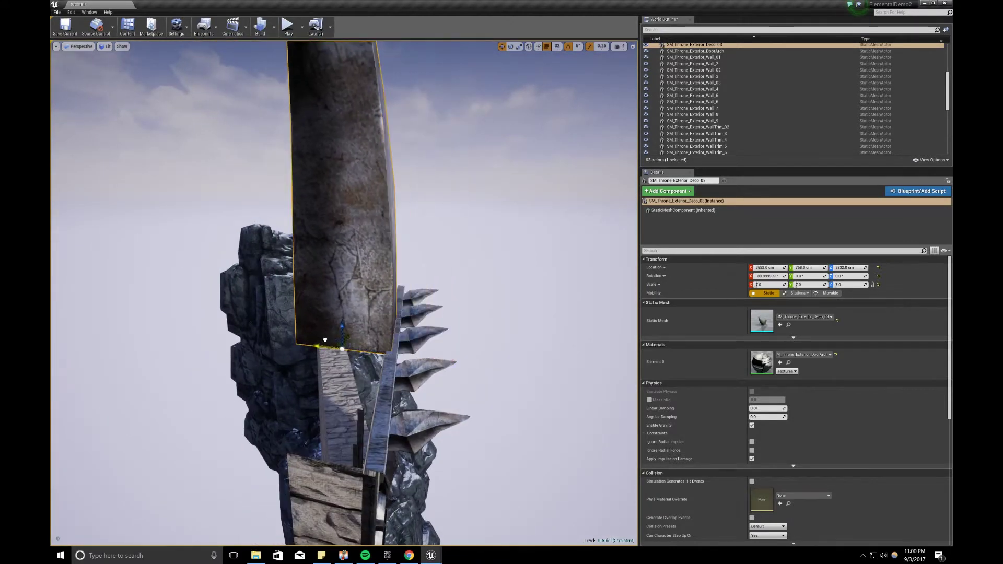
right_click_drag(321, 345, 219, 313)
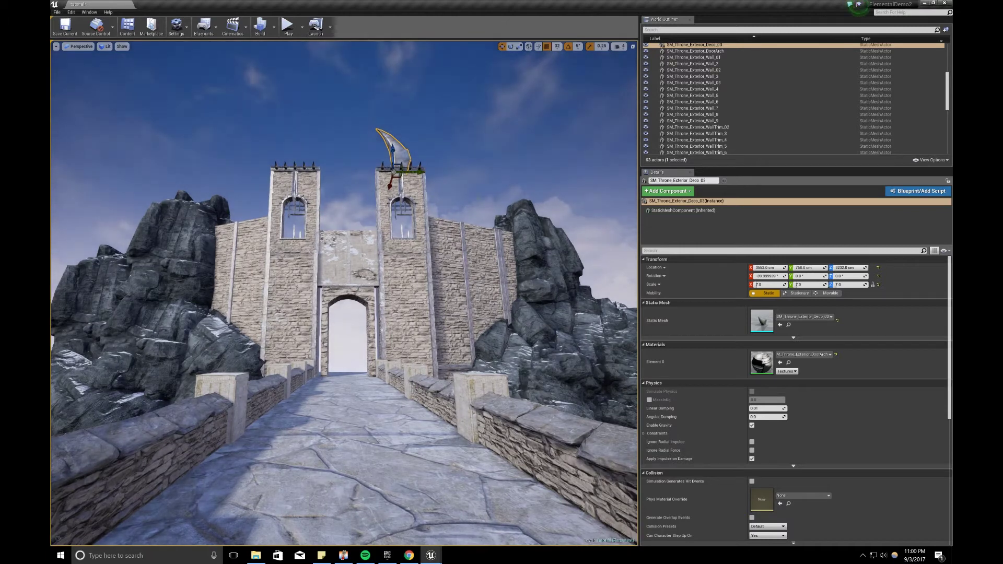
Step: Enlarge the horn on the right tower uniformly until its base is about as wide as the tower
right_click_drag(396, 282, 396, 238)
key("w")
key("e")
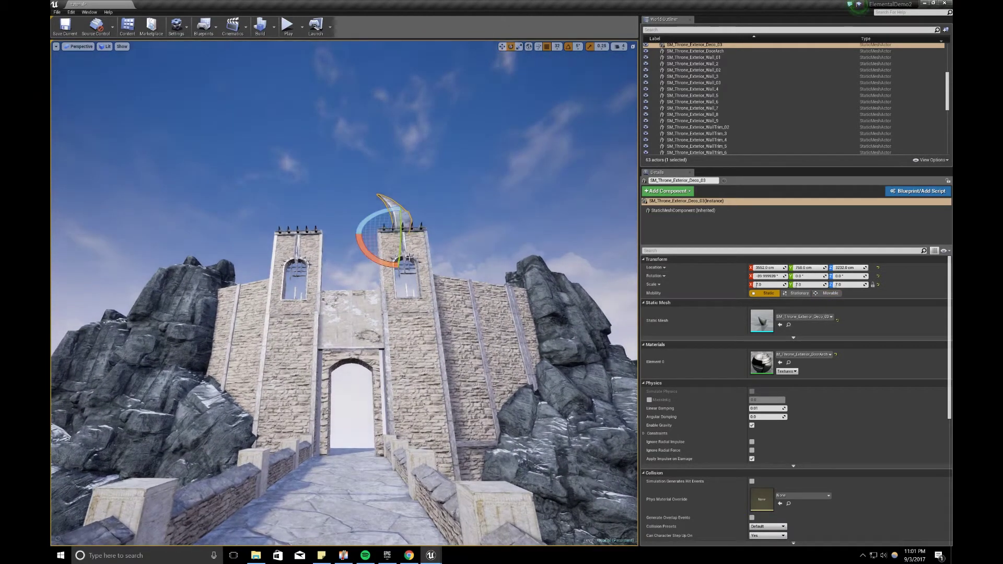
key("r")
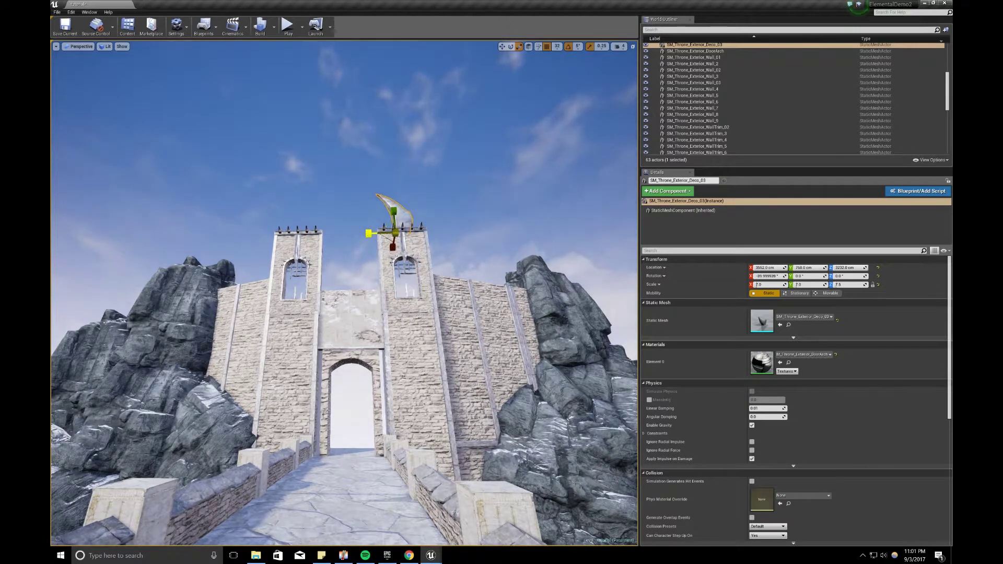
key("ctrl+z")
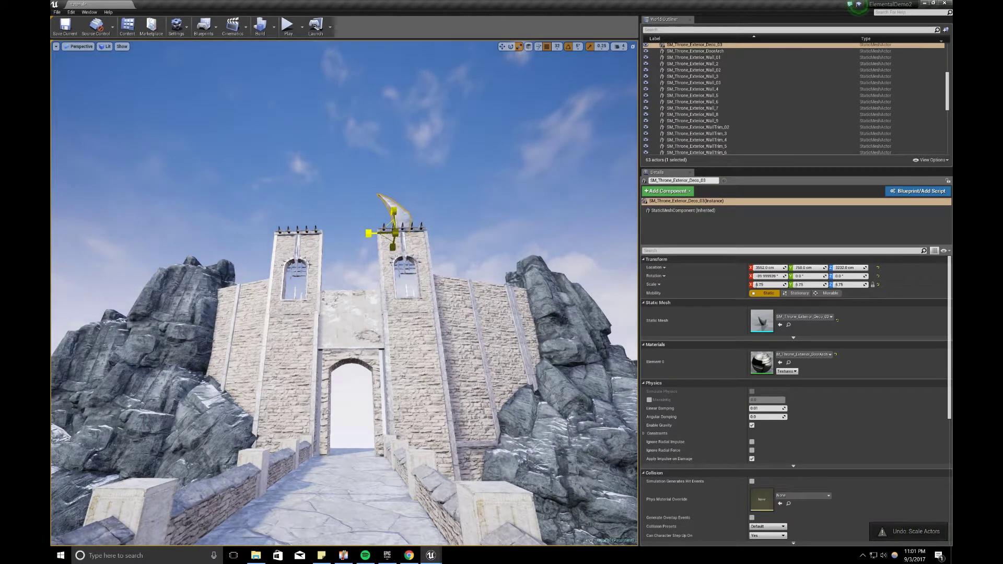
mouse_move(396, 233)
left_mouse_down()
mouse_move(411, 218)
mouse_move(408, 232)
mouse_move(382, 241)
left_mouse_up()
Step: Shift the enlarged horn back and sideways over the right tower, and lower its base behind the row of spikes
key("w")
key("w")
right_click_drag(382, 241, 403, 234)
key("a")
left_click_drag(362, 254, 356, 255)
key("w")
right_click_drag(357, 257, 379, 238)
key("a")
left_click_drag(371, 296, 366, 302)
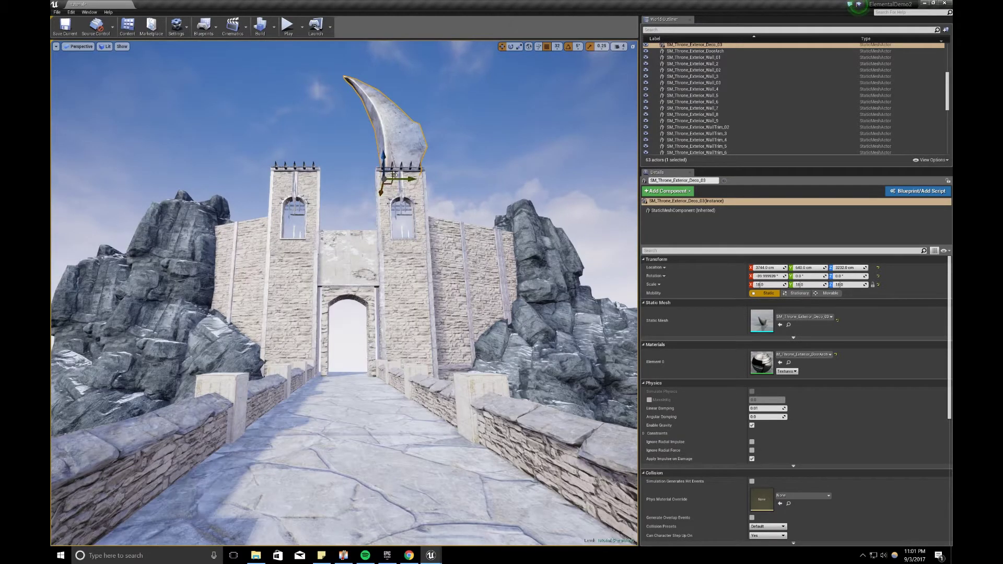
left_click_drag(384, 155, 381, 179)
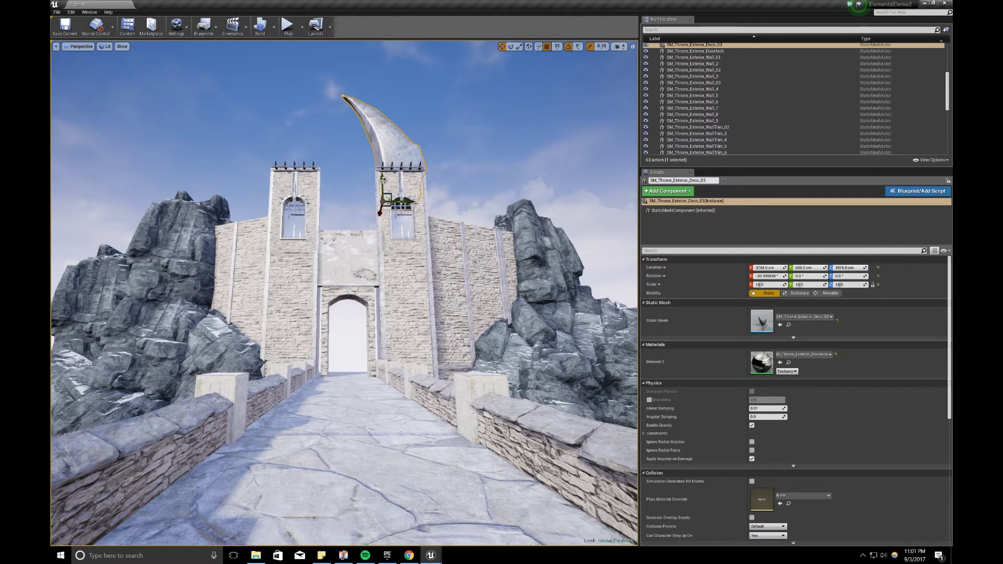
Step: Turn the horn 180° about its vertical axis so its tip points outward, and slide it back over the right tower
key("e")
left_click_drag(383, 180, 378, 219)
key("r")
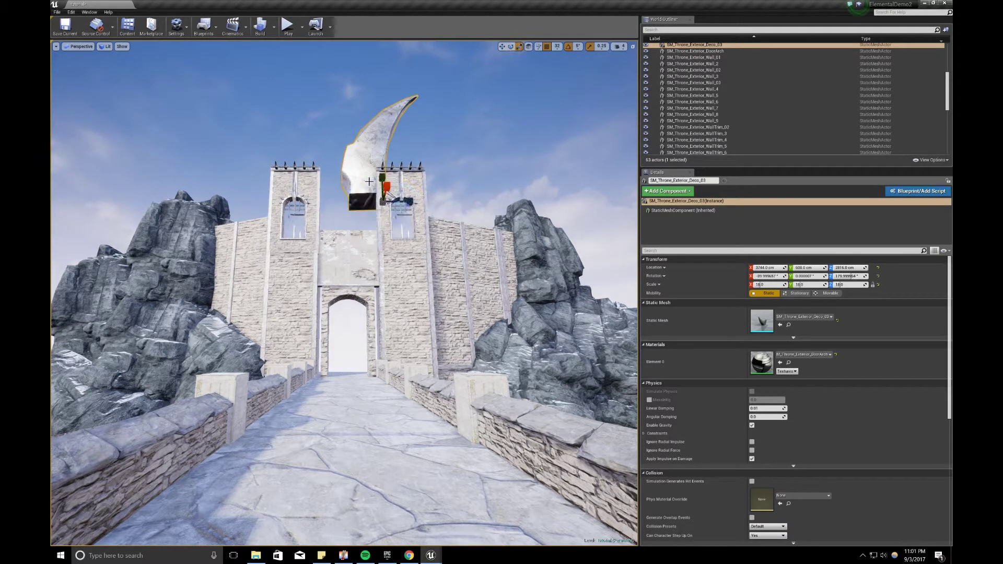
left_click_drag(408, 201, 438, 201)
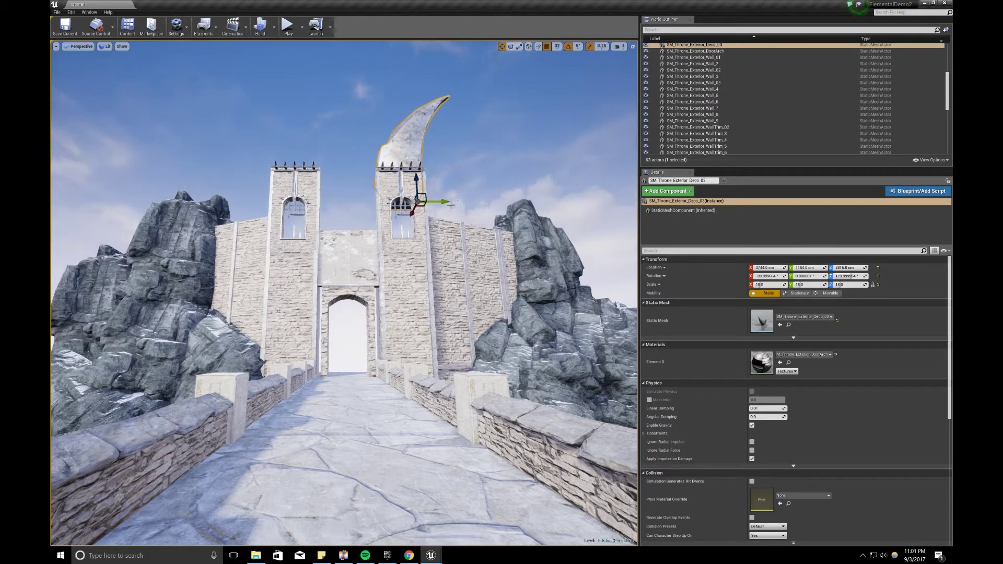
Step: Duplicate the horn, turn the copy 180° to mirror the original, and place it on top of the left tower
left_click_drag(448, 202, 308, 188, "alt")
key("e")
key("w")
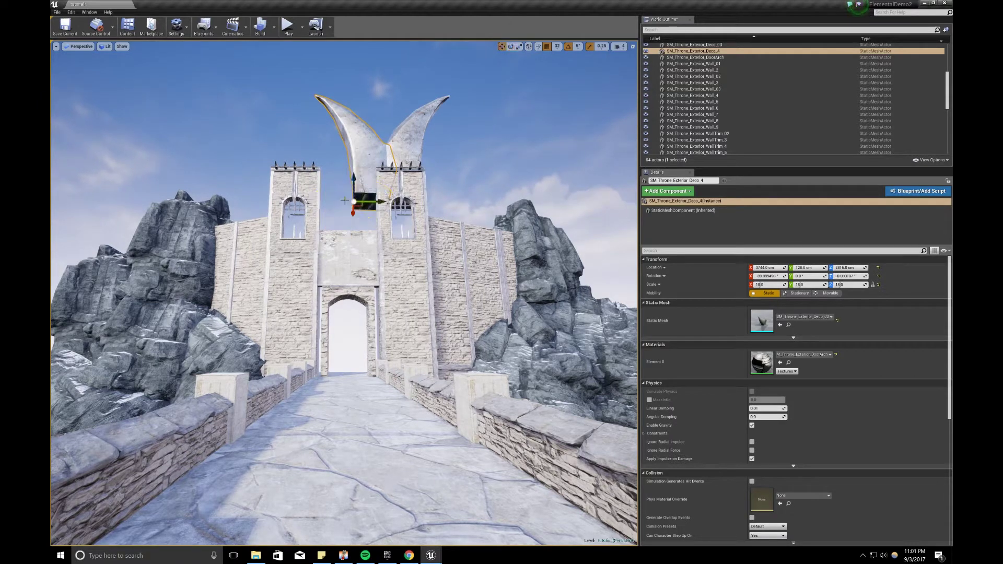
left_click_drag(373, 205, 296, 196)
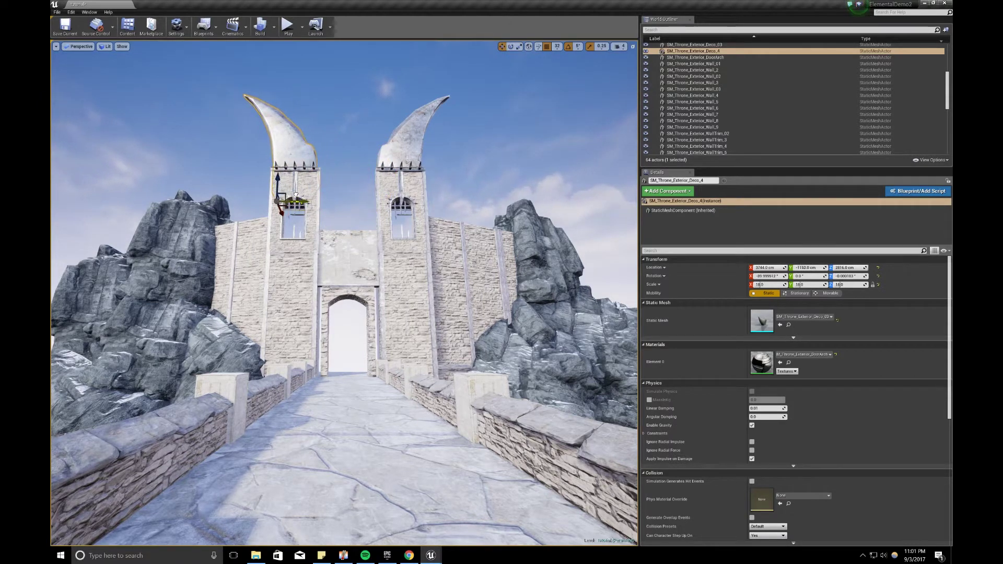
left_click(338, 152)
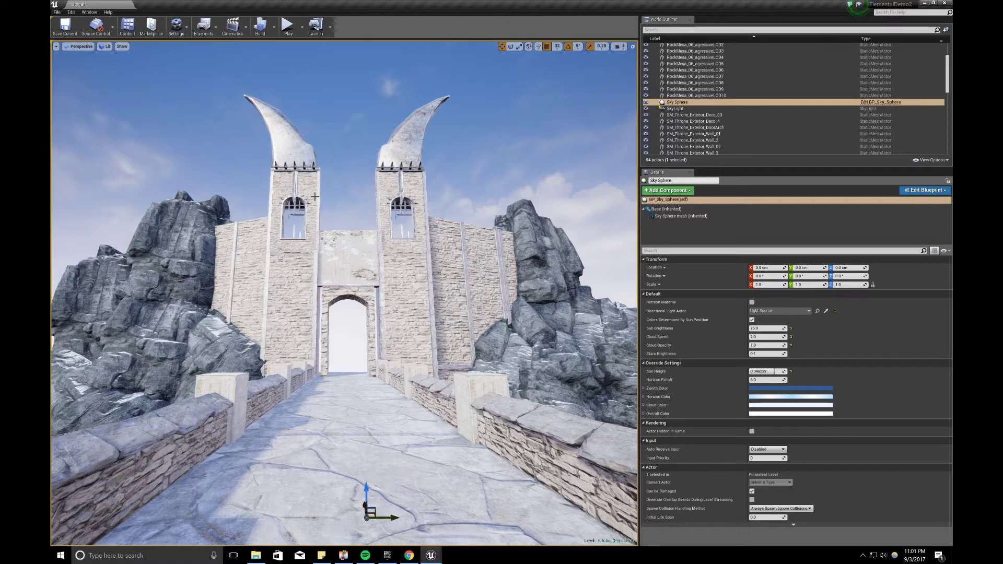
Step: Duplicate the left tower's lower wall panel and turn the copy 90° to make a side wall facing the gate
right_click_drag(310, 281, 294, 274)
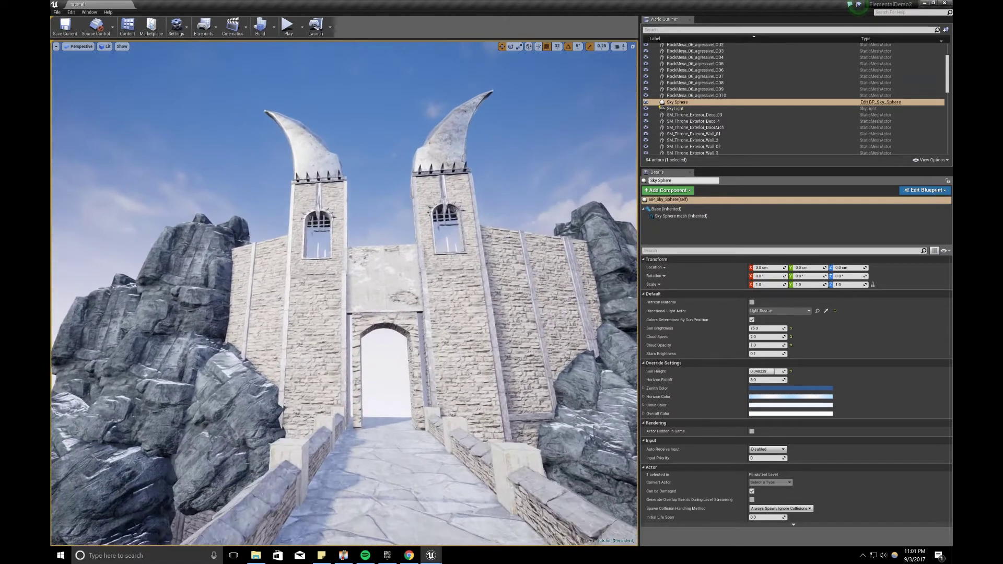
key("w")
mouse_move(345, 292)
right_mouse_down()
mouse_move(347, 230)
mouse_move(349, 304)
right_mouse_up()
key("s")
left_click(334, 361)
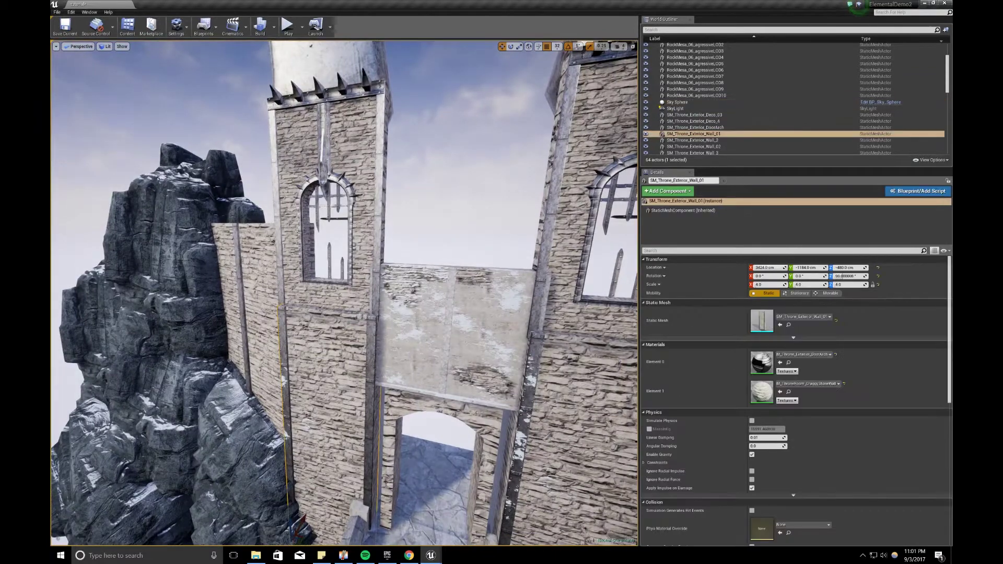
key("s")
right_click_drag(354, 458, 356, 481)
left_click_drag(312, 452, 345, 504, "alt")
key("w")
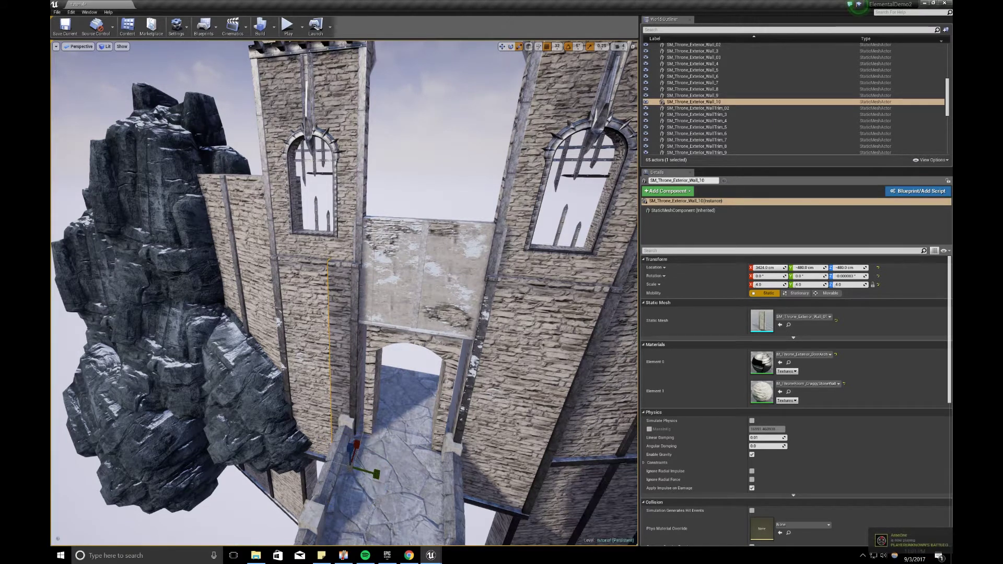
Step: Fit the side wall against the left tower's inner edge and stack a copy above it to cover the upper section
left_click_drag(372, 472, 370, 335)
right_click_drag(370, 334, 373, 306)
key("s")
right_click_drag(358, 377, 358, 394)
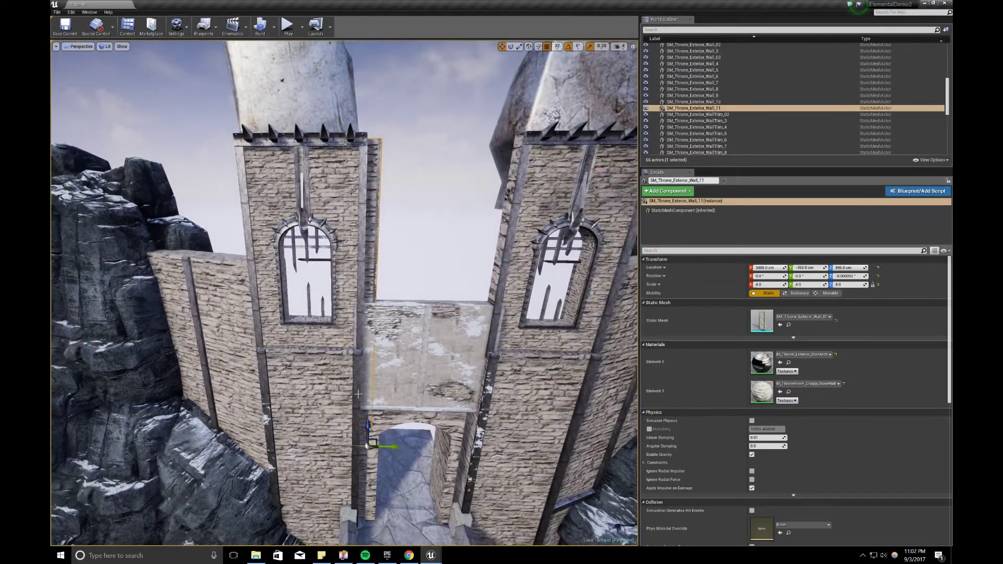
Step: Select the lower side wall panel of the left tower and lower it beneath the upper panel
right_click_drag(363, 455, 340, 439)
left_click(367, 424, "ctrl")
key("s")
left_click(359, 246)
key("s")
left_click(380, 444)
right_click_drag(369, 264, 378, 414)
left_click_drag(347, 401, 351, 440)
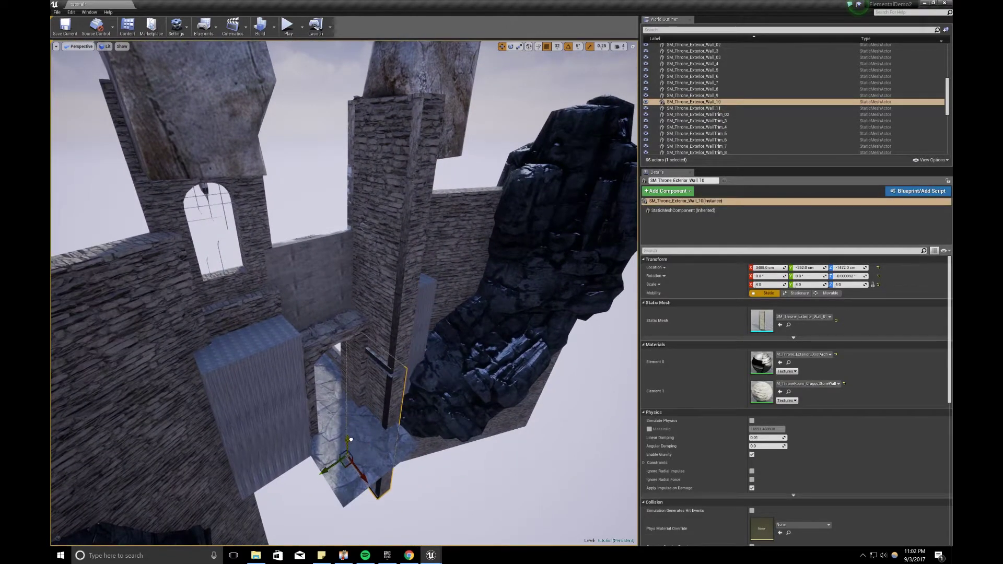
Step: Duplicate both side wall panels and align the copies with the outer side of the left tower
left_click(394, 309, "ctrl")
key("d")
right_click_drag(394, 309, 361, 322)
left_click_drag(312, 368, 361, 370, "alt")
right_click_drag(361, 370, 259, 412)
key("w")
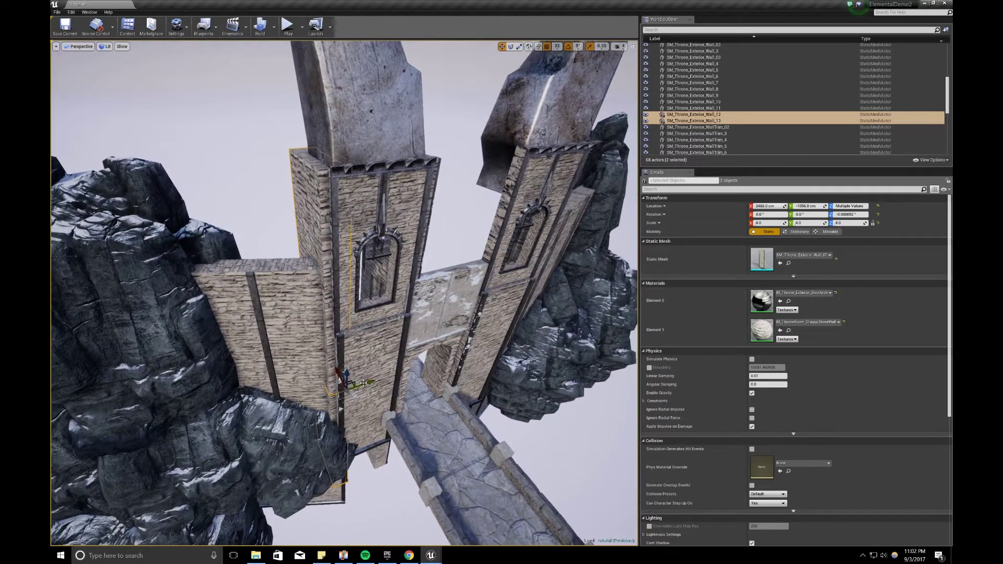
left_click_drag(363, 383, 374, 381)
Step: Delete the two plain grey blocks standing behind the gate towers
key("w")
right_click_drag(374, 381, 357, 392)
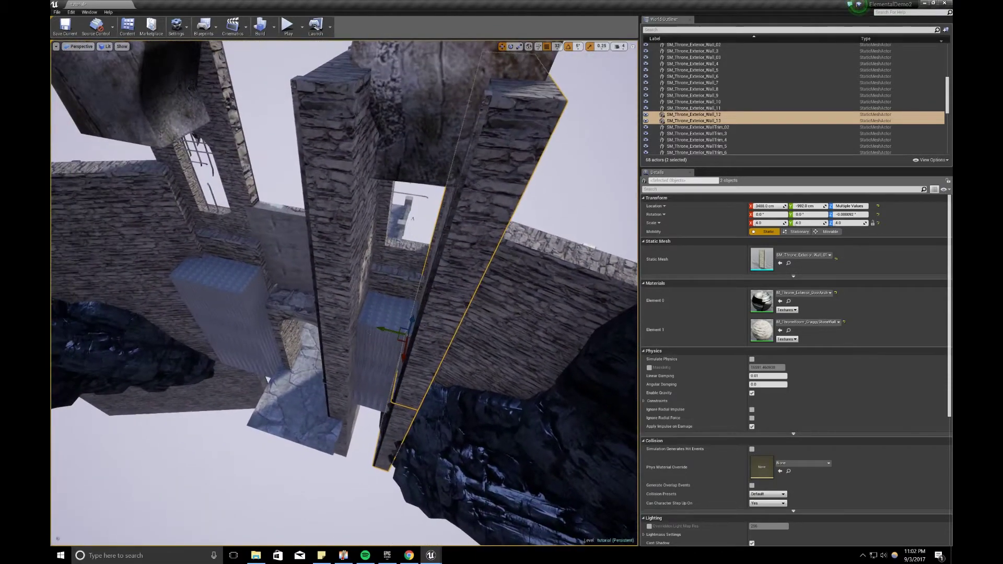
key("Delete")
Step: Select all four side wall panels of the left tower and duplicate them across to the right tower
right_click_drag(340, 291, 339, 290)
left_click(340, 291)
left_click(356, 419, "ctrl")
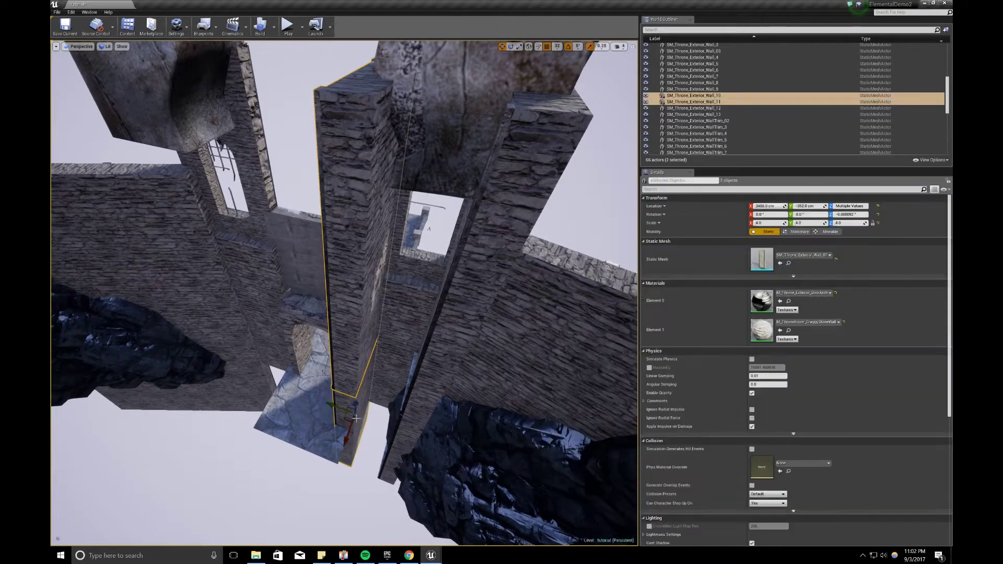
left_click(419, 432, "ctrl")
left_click(430, 372, "ctrl")
right_click_drag(396, 346, 397, 345)
left_click_drag(404, 330, 256, 334, "alt")
right_click_drag(257, 334, 160, 333)
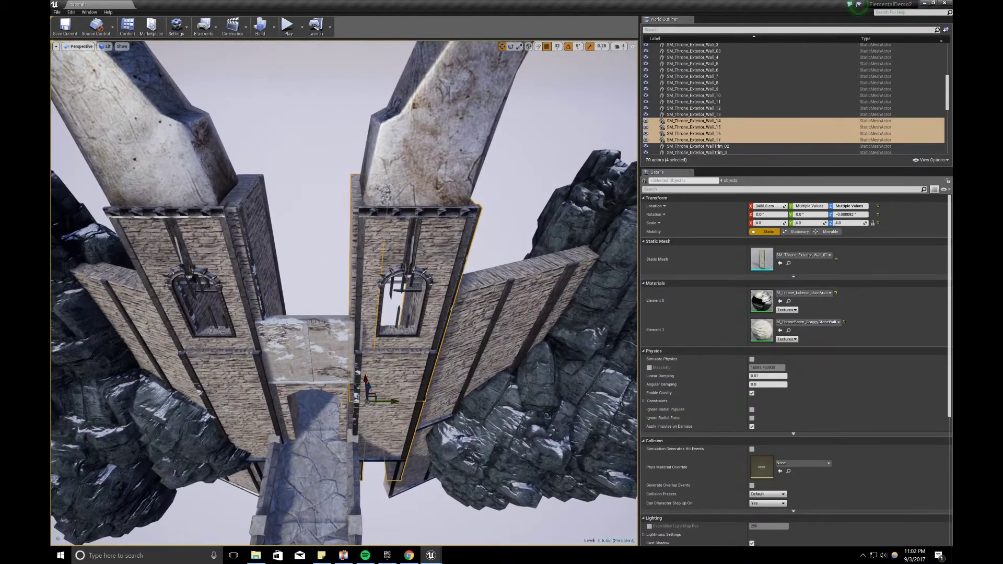
Step: Nudge the copied side walls sideways to line up with the right tower, and deselect them
left_click_drag(390, 401, 396, 402)
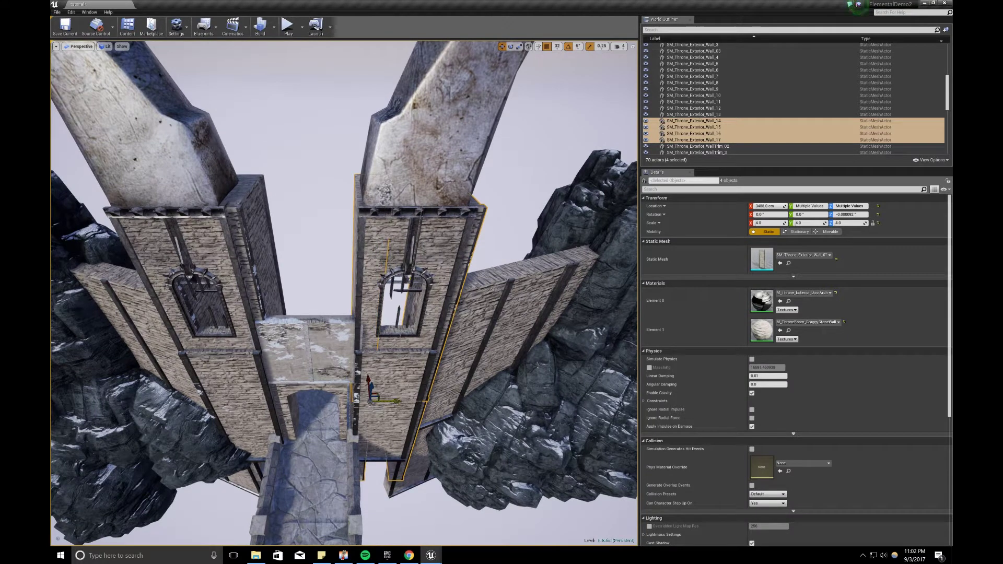
right_click_drag(312, 298, 316, 293)
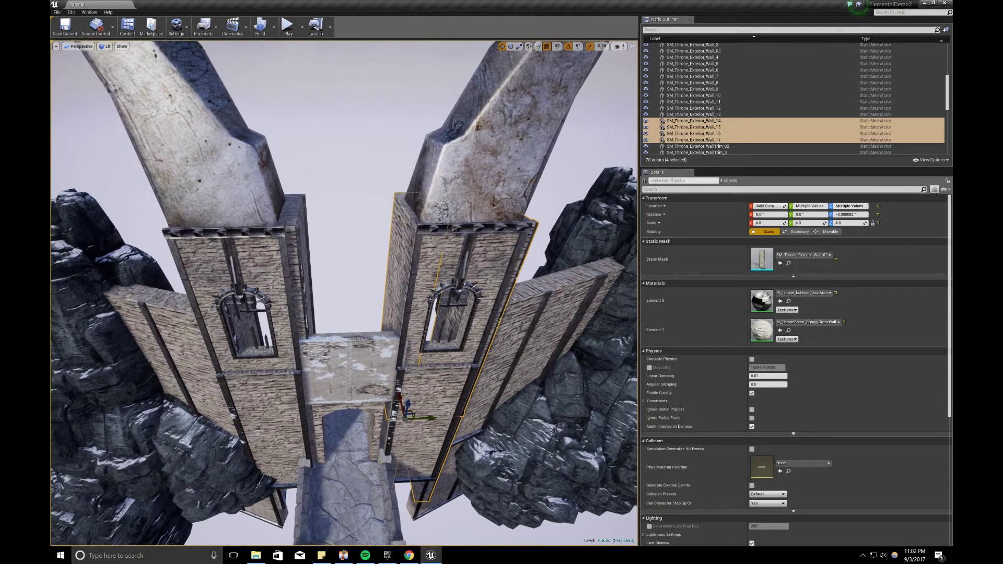
left_click_drag(429, 417, 423, 418)
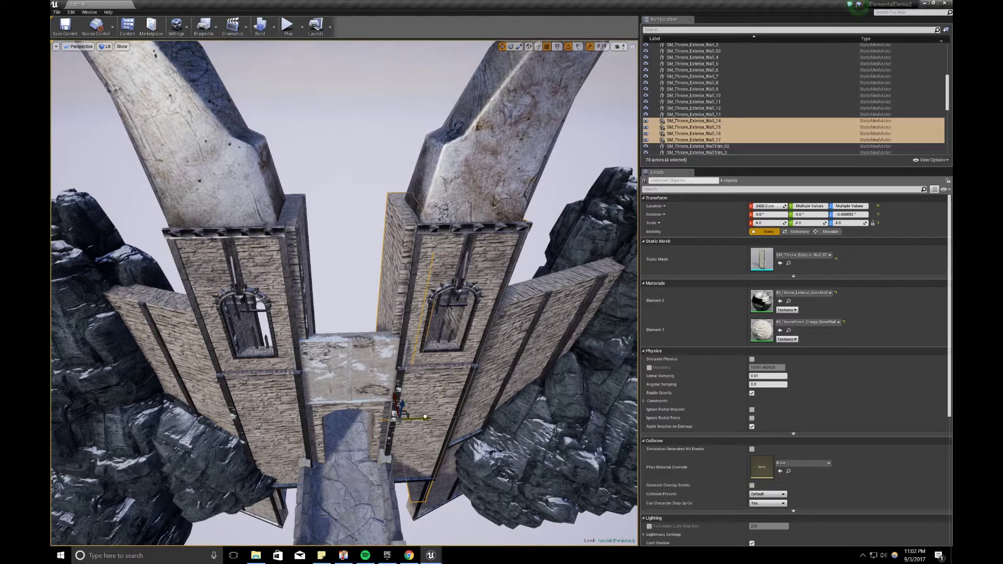
right_click_drag(349, 173, 349, 163)
left_click(349, 172)
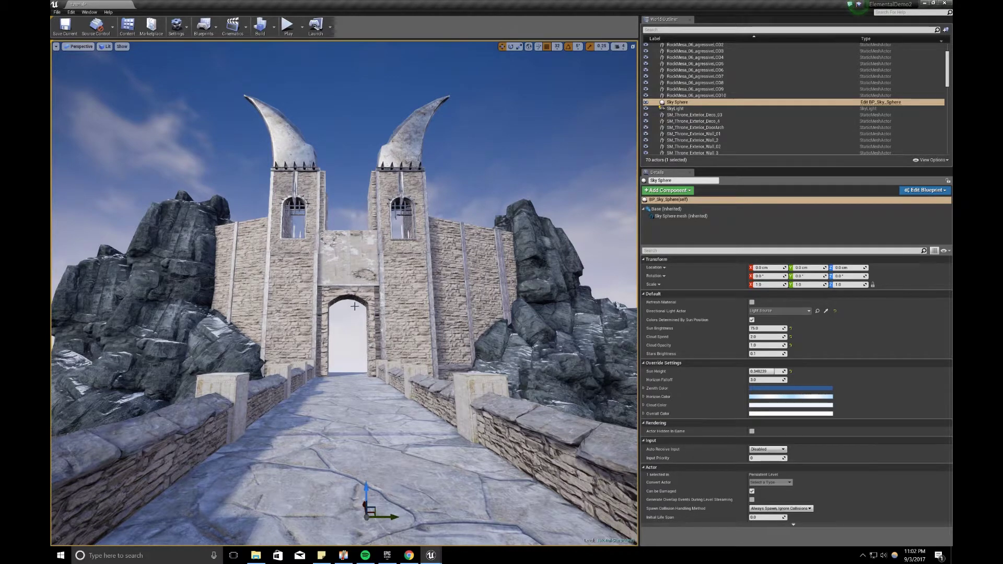
Step: Duplicate the plaster wall panel above the arch down into the doorway and turn the copy 90° about its vertical axis
key("w")
right_click_drag(352, 343, 351, 343)
right_click_drag(341, 166, 341, 167)
left_click(341, 167)
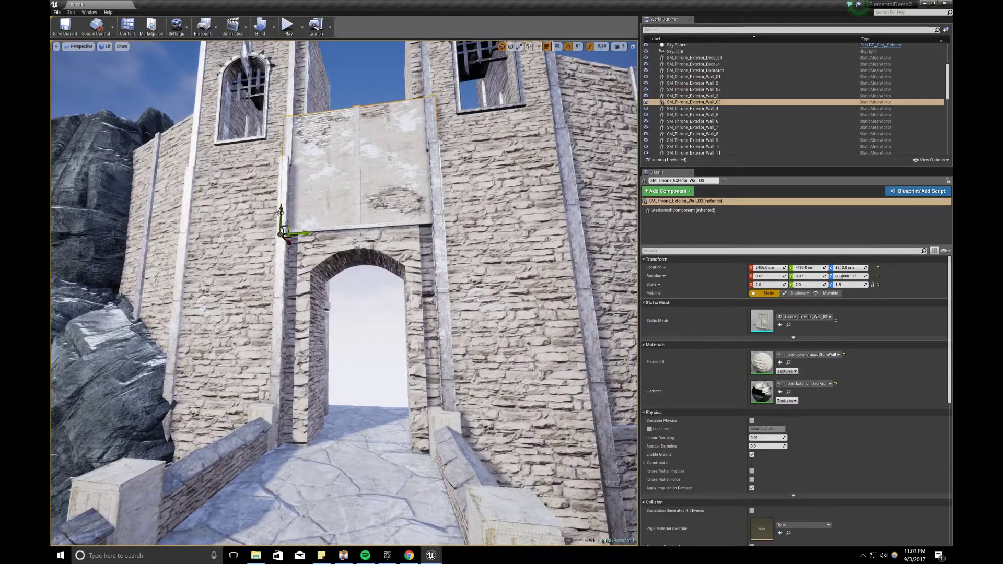
left_click_drag(281, 211, 282, 434, "alt")
key("e")
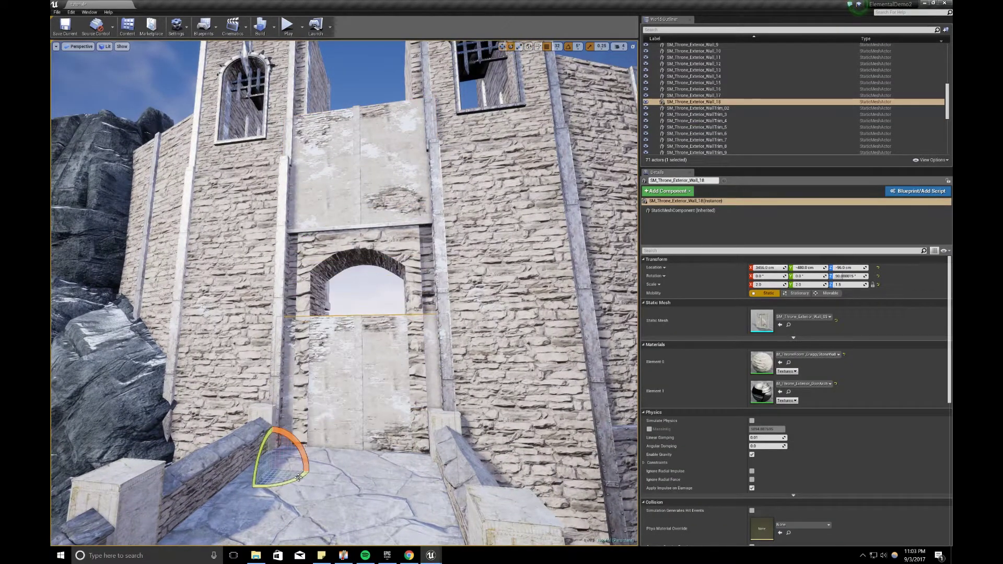
left_click_drag(298, 477, 343, 473)
Step: Move the turned panel back through the doorway so it lines the passage's left side behind the arch
key("w")
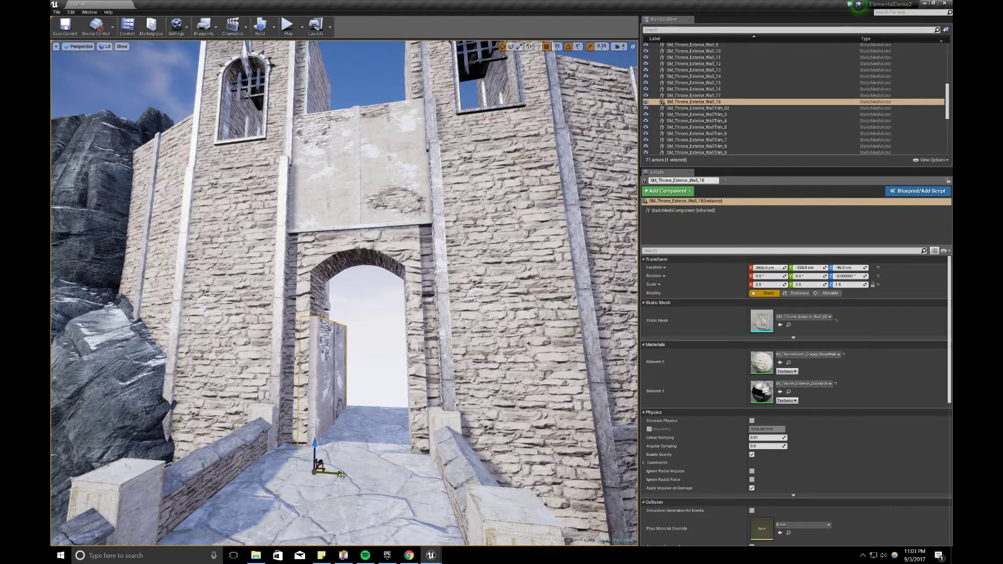
key("w")
right_click_drag(398, 455, 350, 468)
left_click_drag(396, 446, 429, 436)
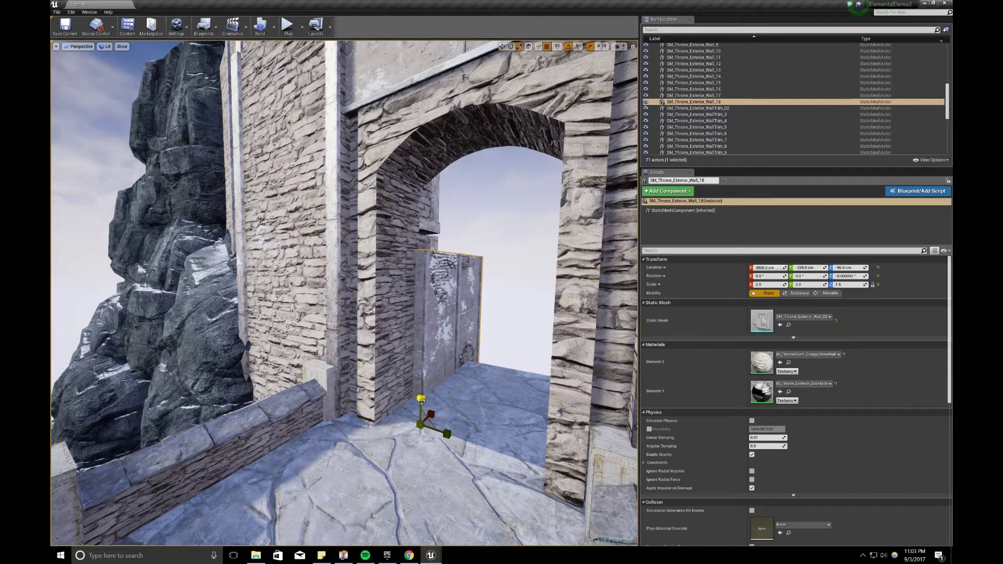
left_click_drag(421, 400, 420, 407)
key("w")
key("ctrl+z")
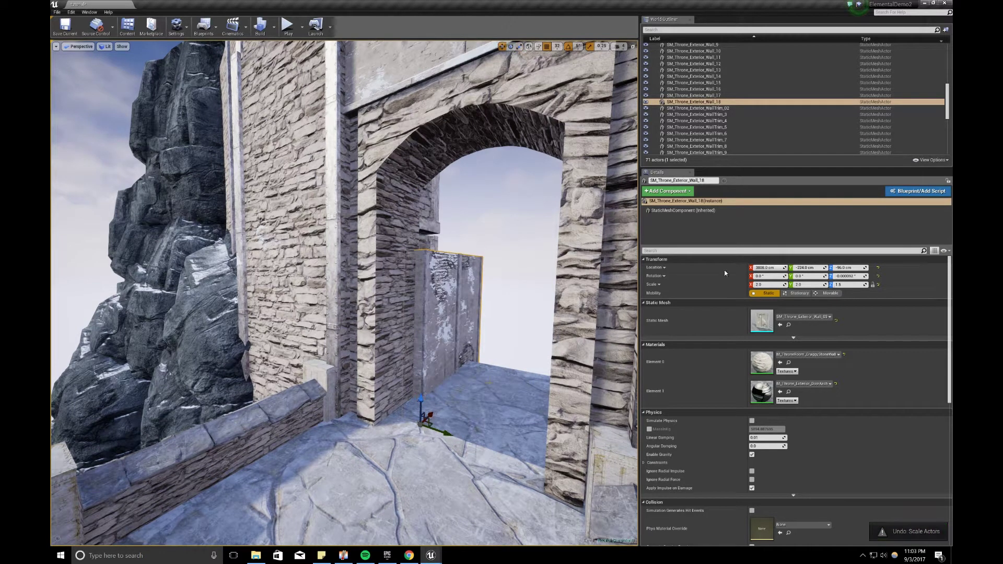
left_click(877, 287)
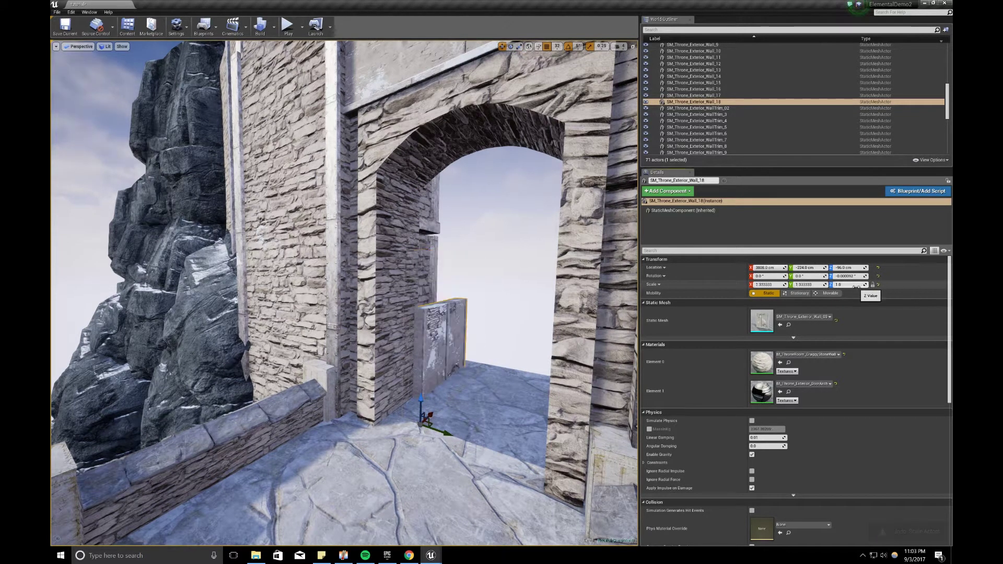
key("ctrl+z")
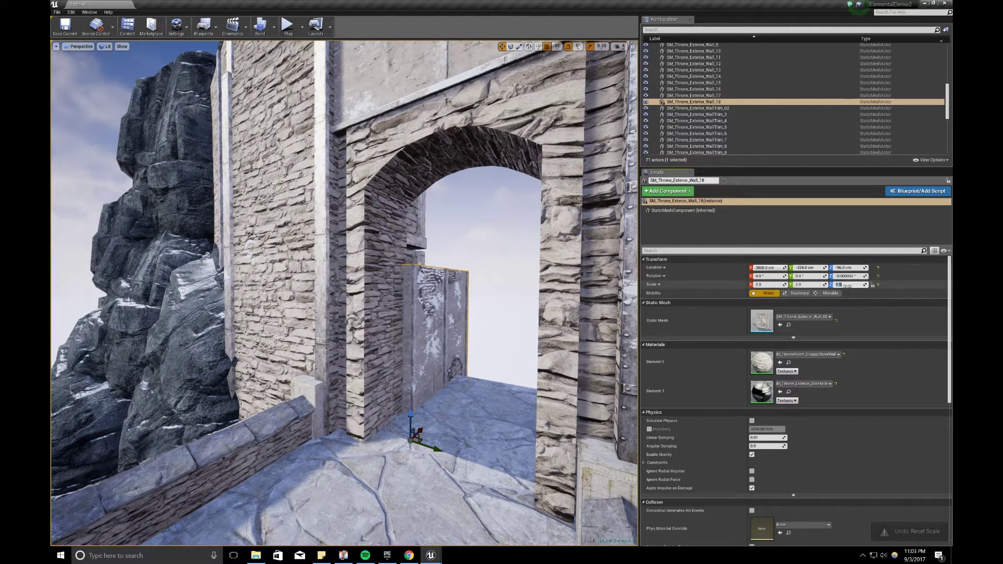
Step: Set the passage panel's Z scale to 3
type("3")
key("Return")
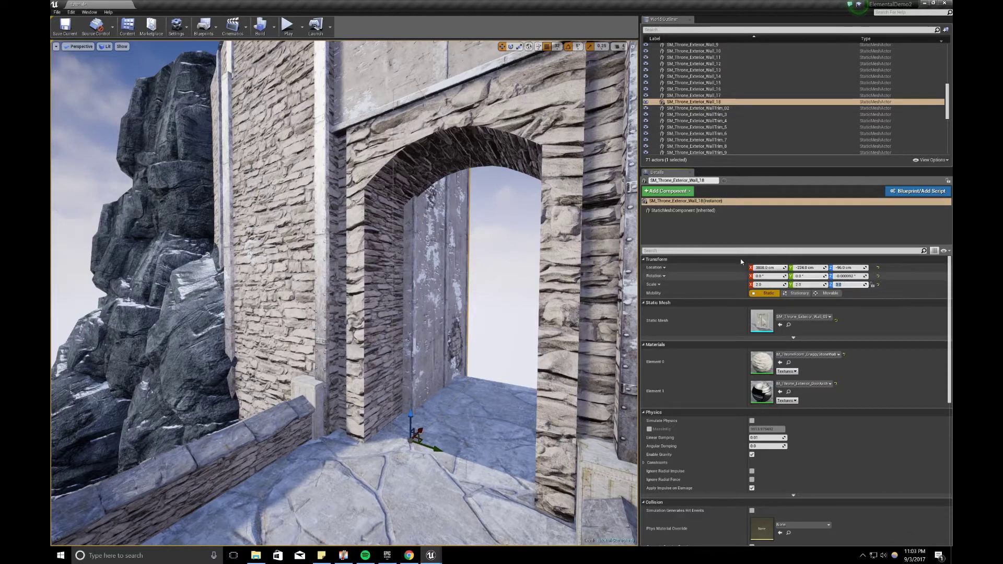
Step: Duplicate the passage panel, turn the copy 180° about its vertical axis, and align it along the passage's right side
right_click_drag(523, 256, 588, 256)
key("s")
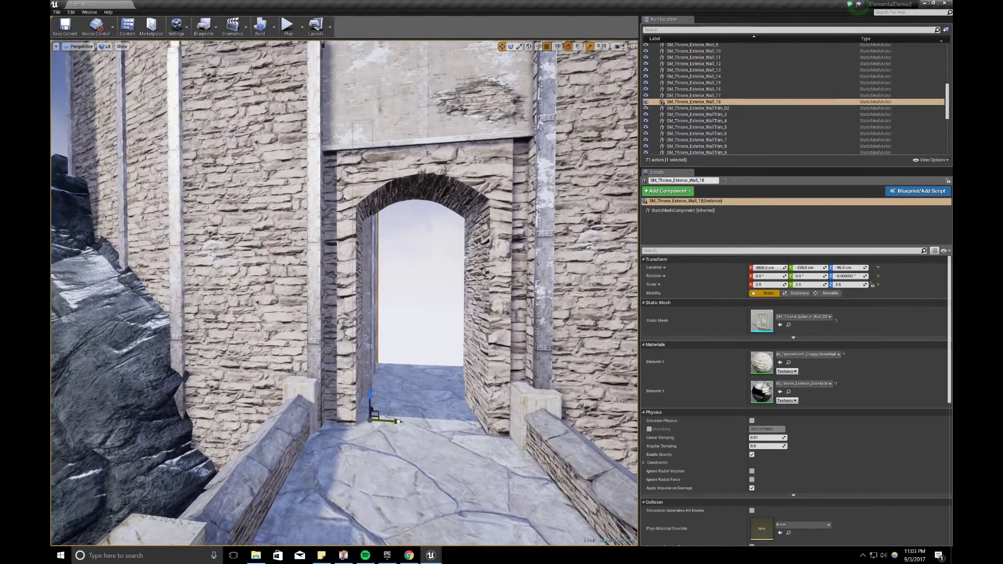
left_click_drag(381, 422, 340, 369, "alt")
key("e")
key("w")
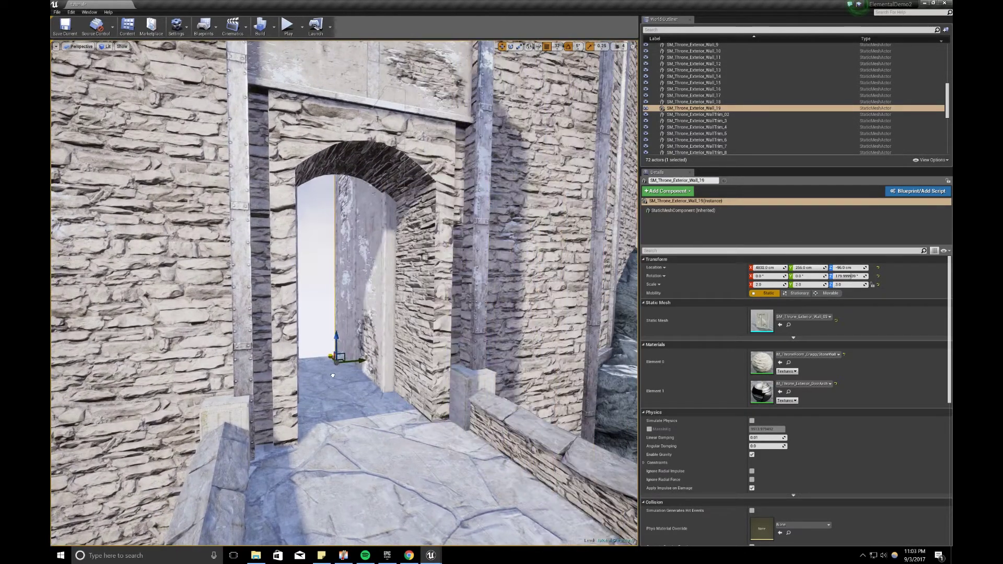
right_click_drag(346, 370, 346, 370)
key("w")
left_click_drag(345, 370, 351, 371, "shift")
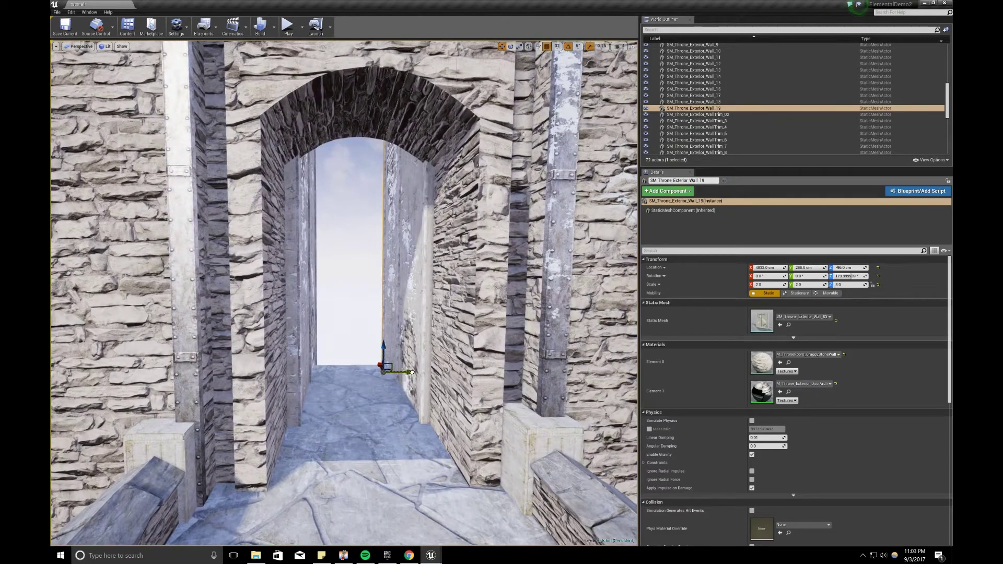
Step: Duplicate the stone door arch and move the copy back to the far end of the passage
key("s")
right_click_drag(411, 372, 403, 365)
left_click(348, 257)
key("w")
right_click_drag(421, 401, 420, 402)
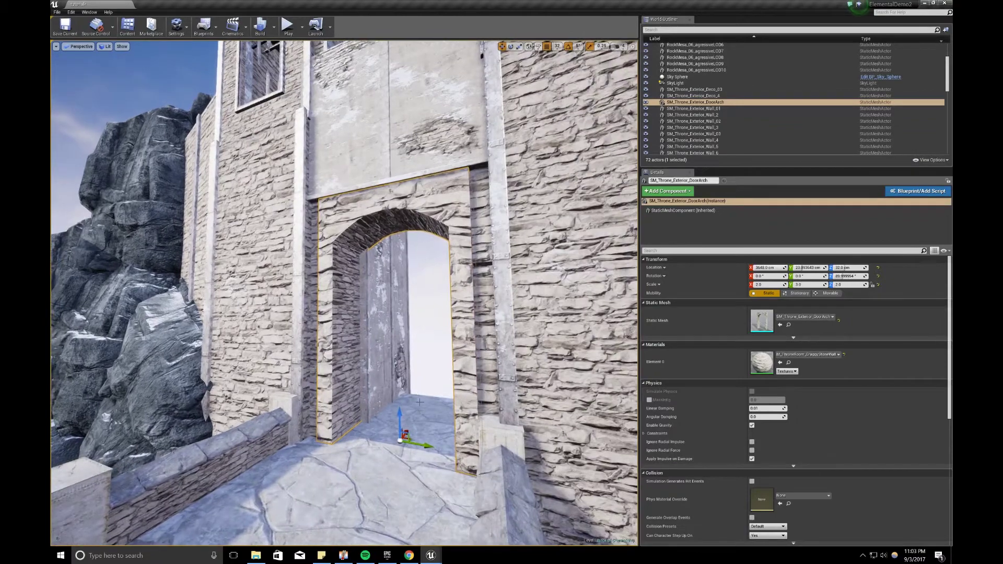
left_click_drag(408, 431, 439, 395, "alt")
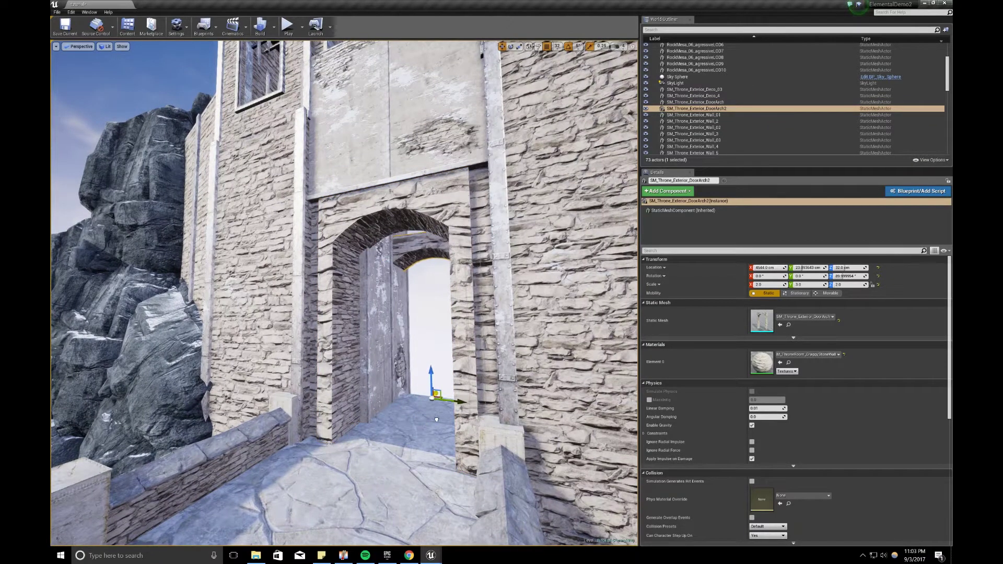
Step: Adjust the rear arch's width slightly so it fits between the two passage panels
key("a")
right_click_drag(439, 394, 459, 383)
key("w")
key("a")
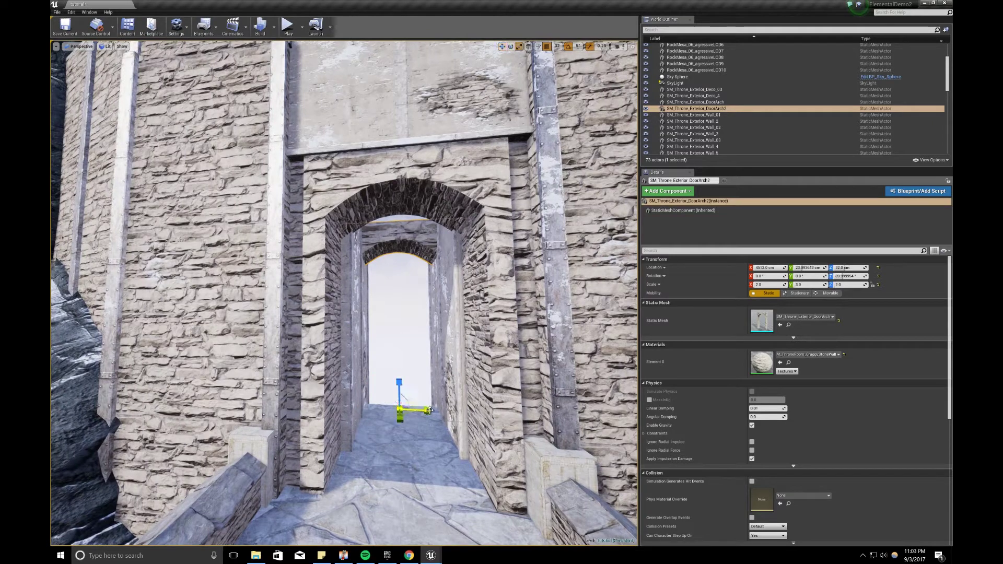
left_click_drag(429, 411, 426, 411)
key("s")
right_click_drag(359, 406, 360, 394)
key("g")
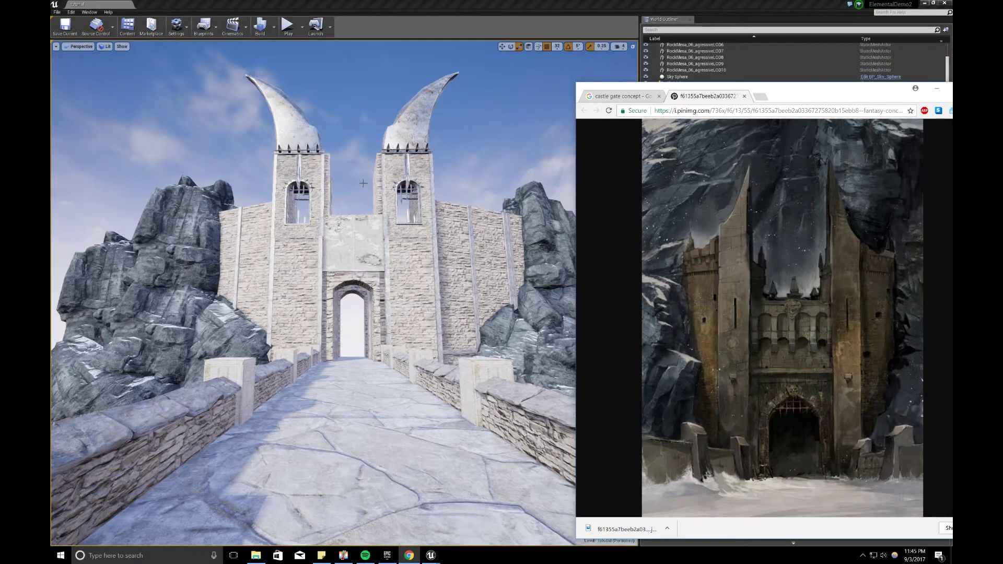
Step: Delete the right tower's horn and move the left tower's horn across to replace it
left_click(407, 134)
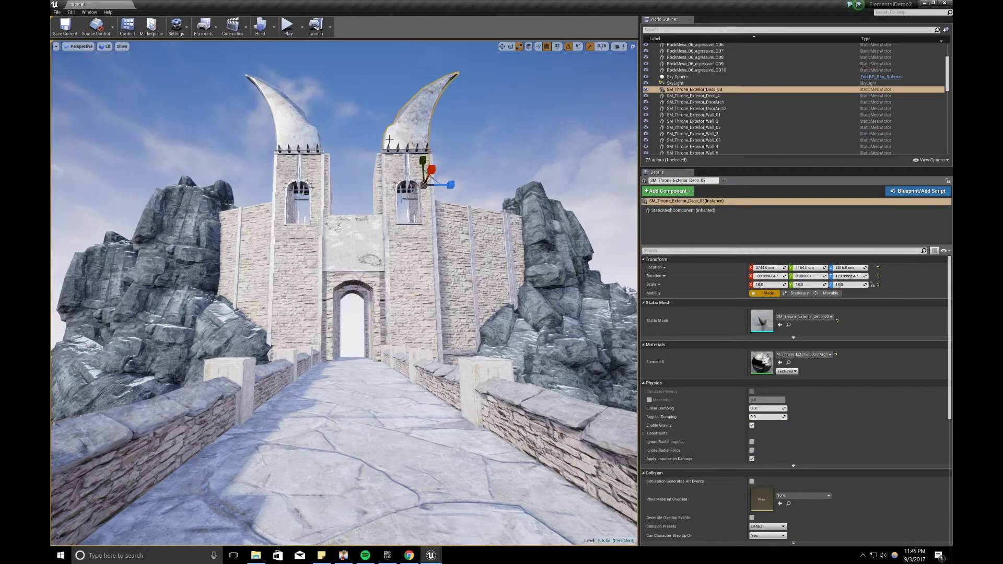
key("Delete")
left_click(306, 143)
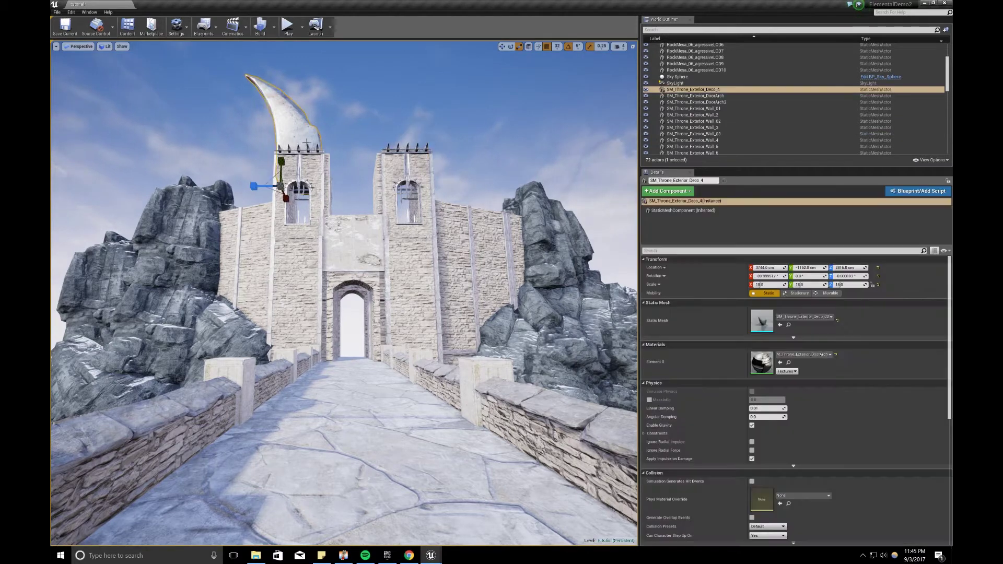
left_click_drag(302, 184, 408, 178)
Step: Turn the moved horn 180° about its vertical axis and reposition it on the right tower
key("e")
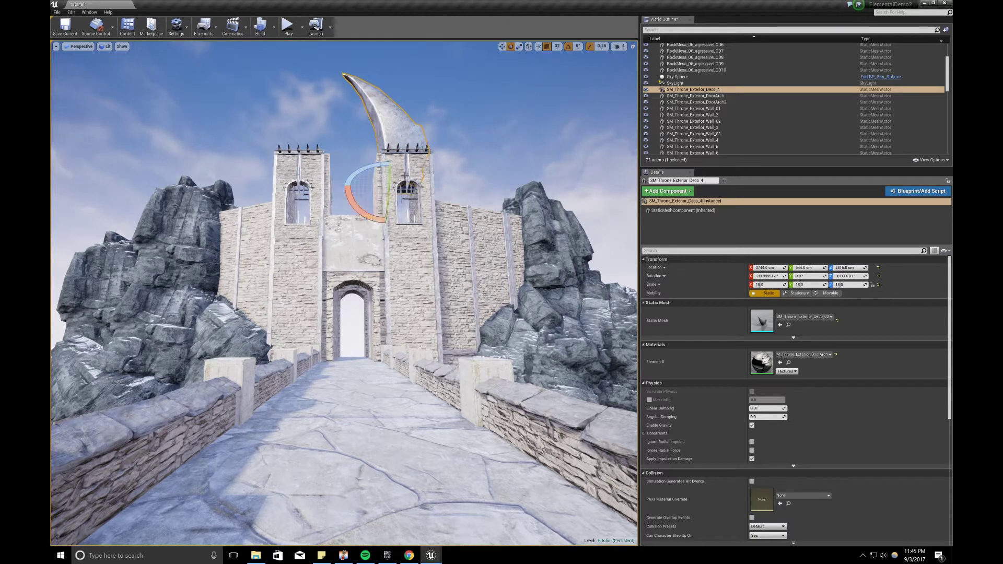
left_click_drag(376, 164, 424, 166)
key("w")
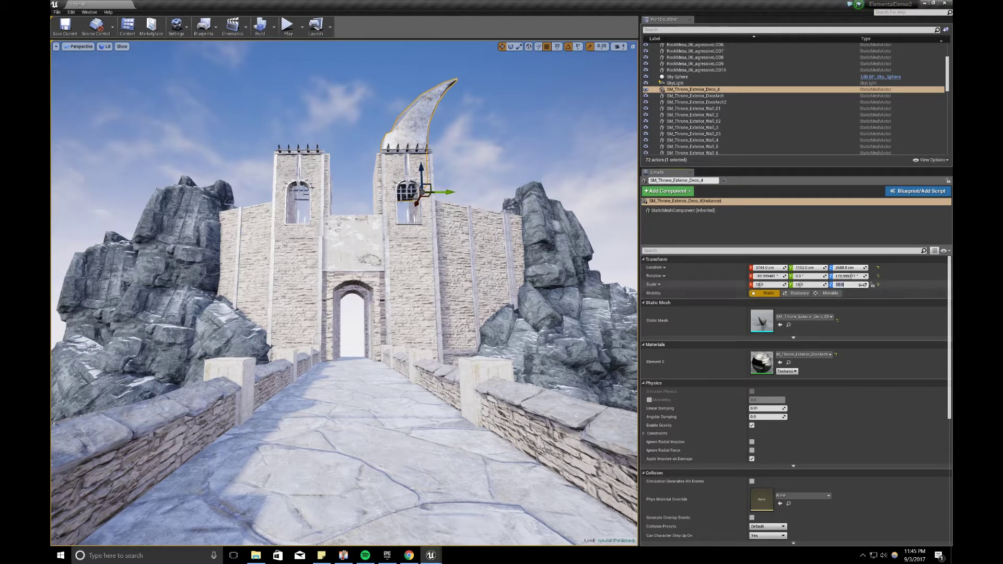
Step: Set the right horn's X, Y and Z scale to 14 and raise it on the tower top
left_click(862, 285)
type("14")
key("Return")
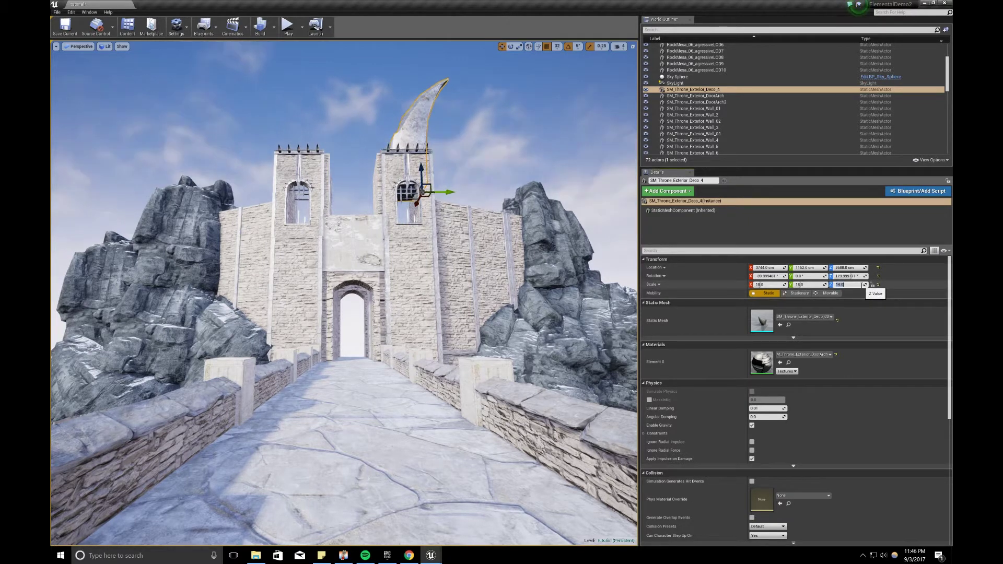
left_click(814, 285)
type("1")
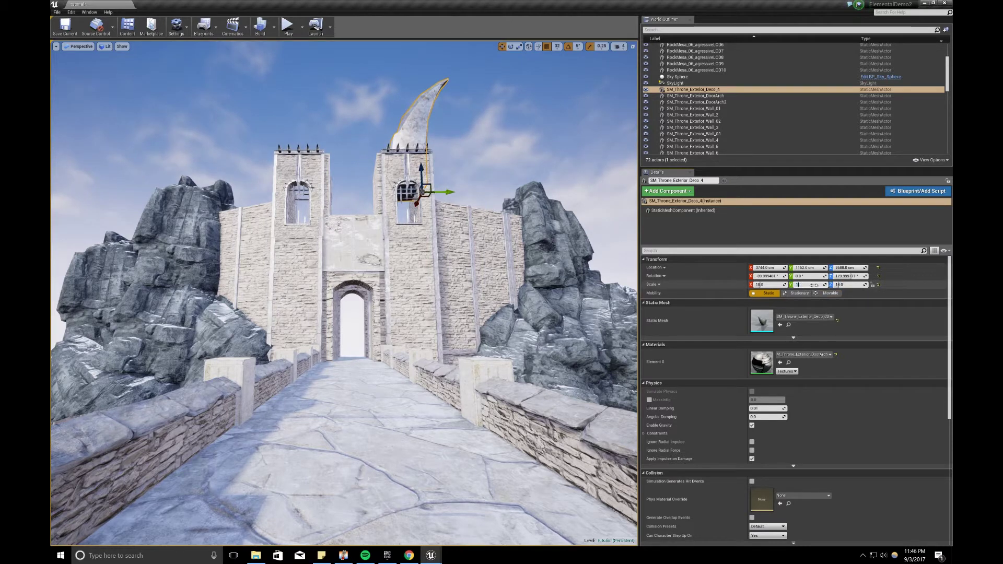
type("4")
key("Return")
left_click_drag(421, 168, 421, 151)
left_click(760, 285)
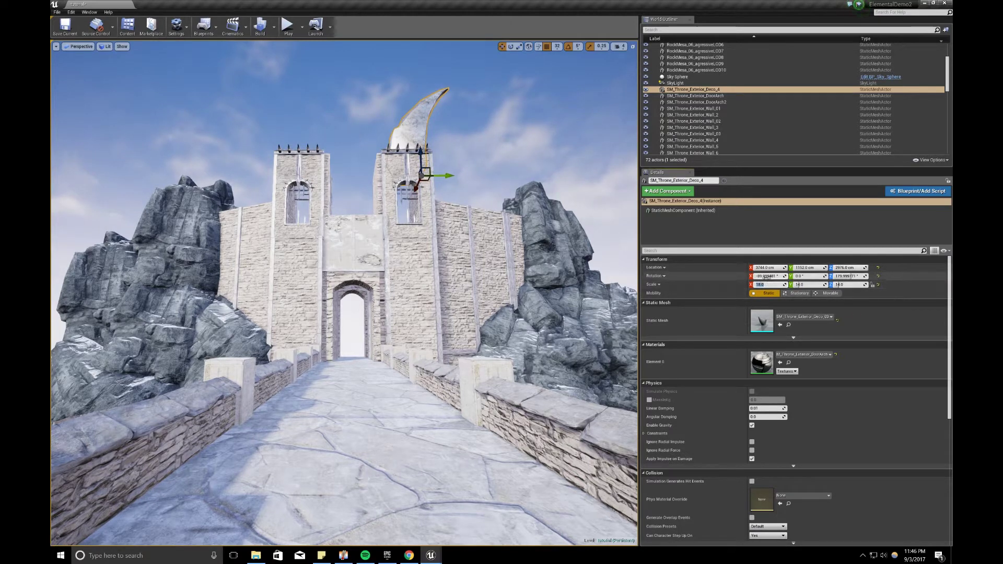
type("14")
key("Return")
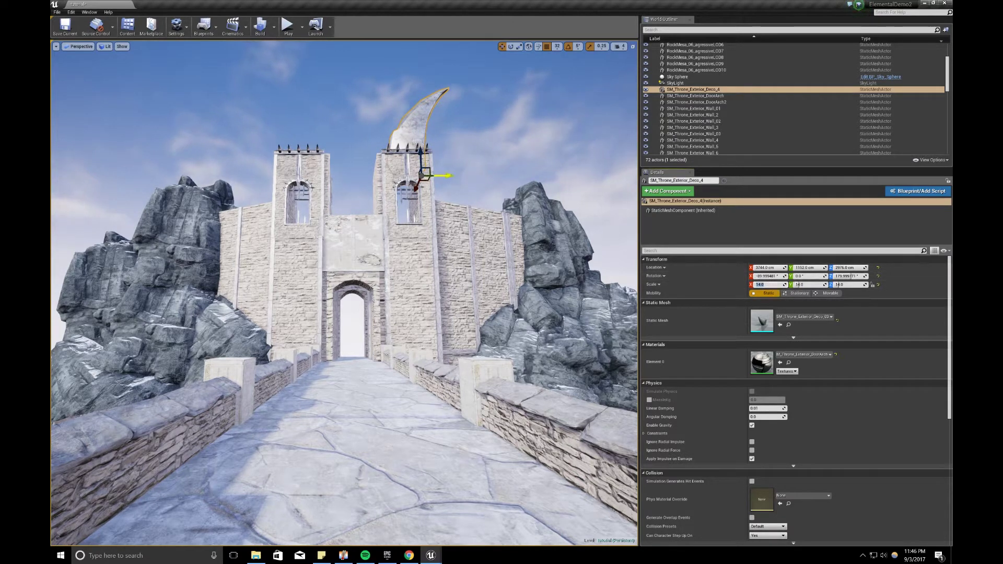
Step: Duplicate the horn onto the left tower and turn the copy to about -130° about its vertical axis
left_click_drag(452, 176, 323, 195, "alt")
key("e")
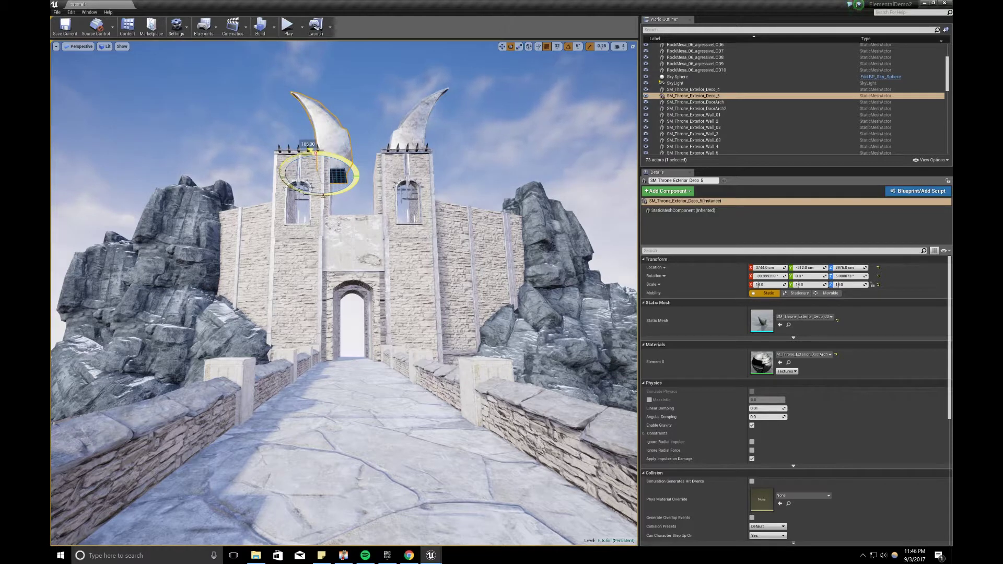
left_click_drag(323, 195, 368, 175)
key("w")
right_click_drag(368, 175, 374, 176)
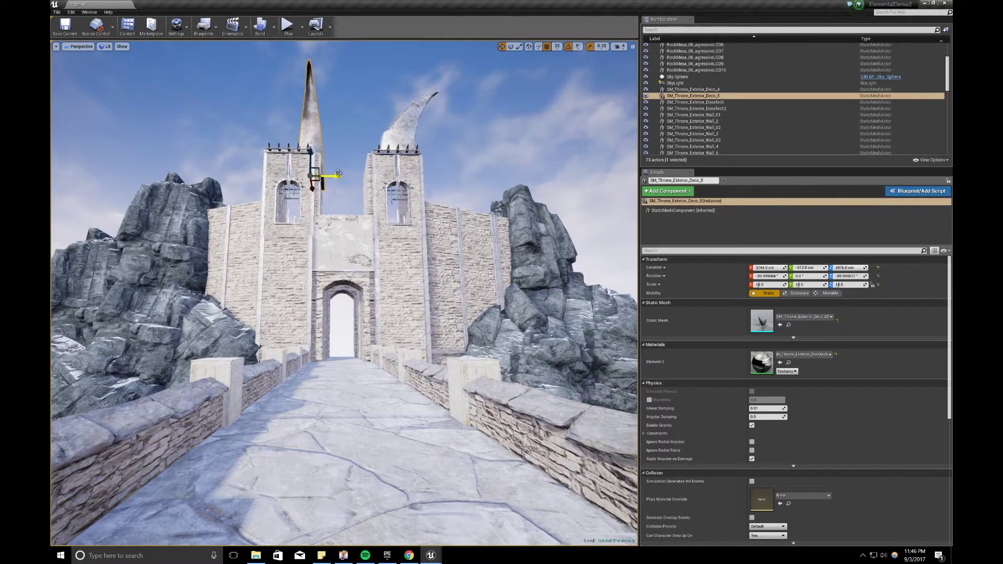
left_click_drag(338, 173, 323, 173)
key("e")
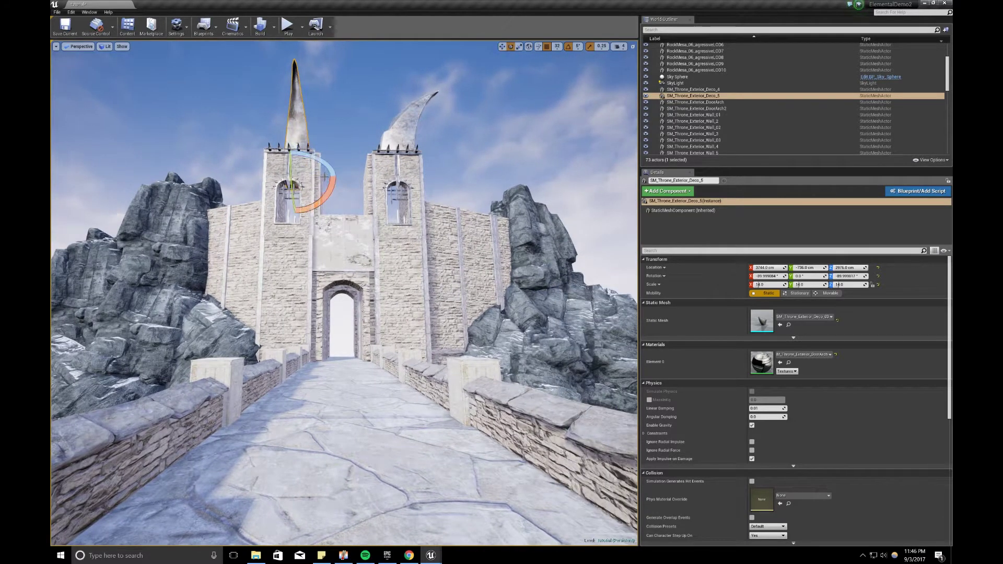
left_click_drag(328, 164, 264, 198)
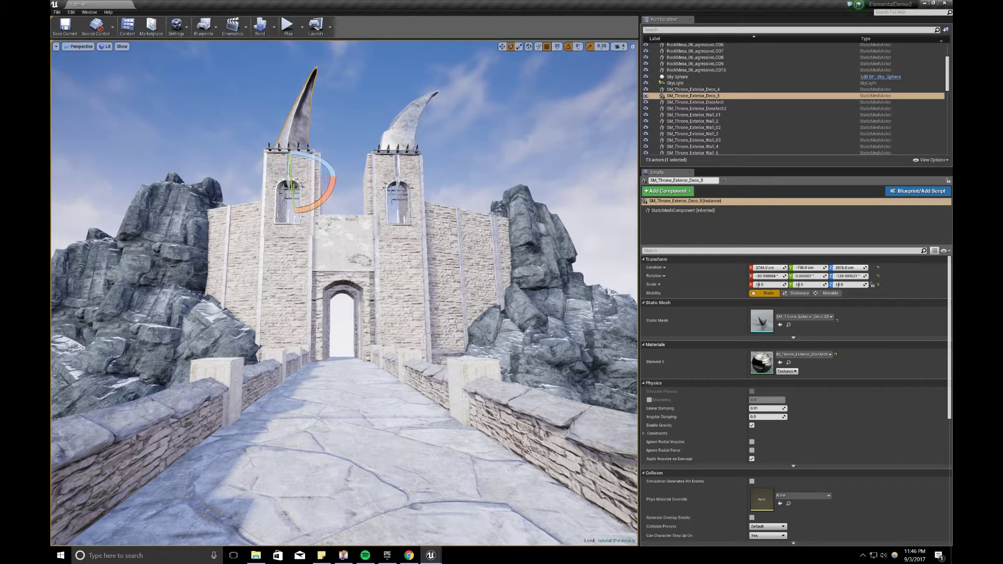
Step: Turn the right tower's horn to -50° about its vertical axis and position it to mirror the left horn
left_click(400, 128)
left_click_drag(447, 180, 415, 176)
key("w")
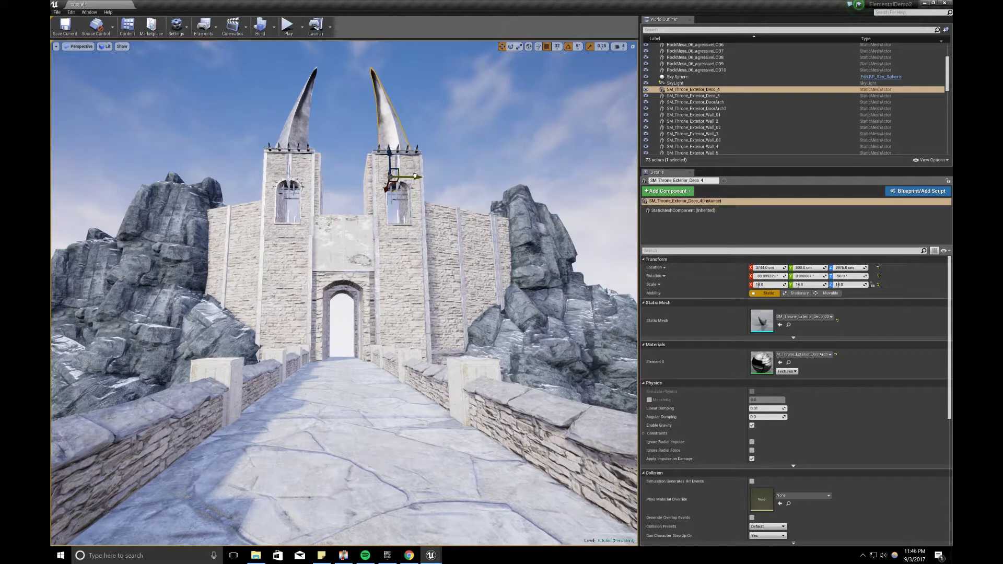
key("g")
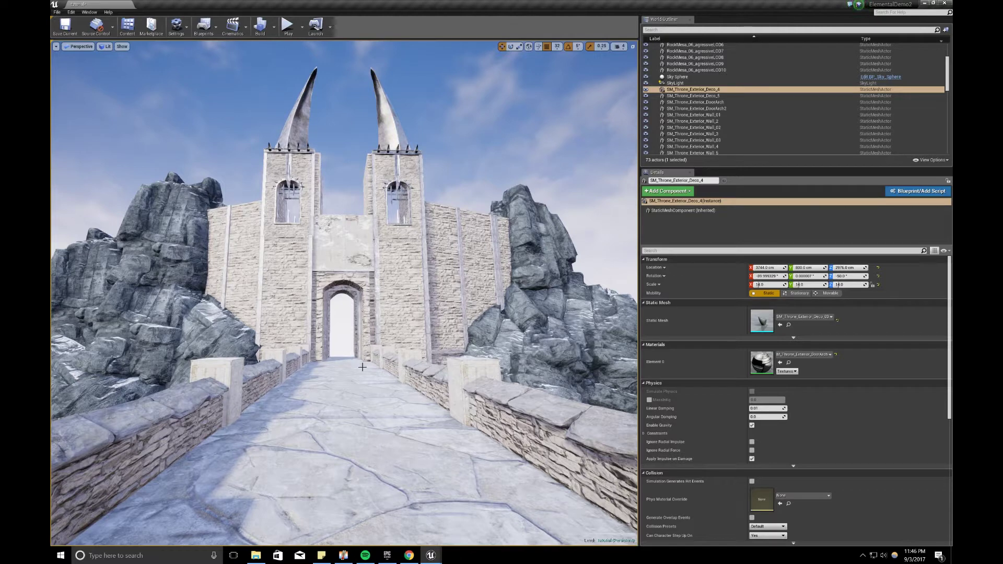
Step: Search the project assets for trim and place SM_Throne_Exterior_WallMetalTrim_01 in the scene beside the bridge
mouse_move(432, 556)
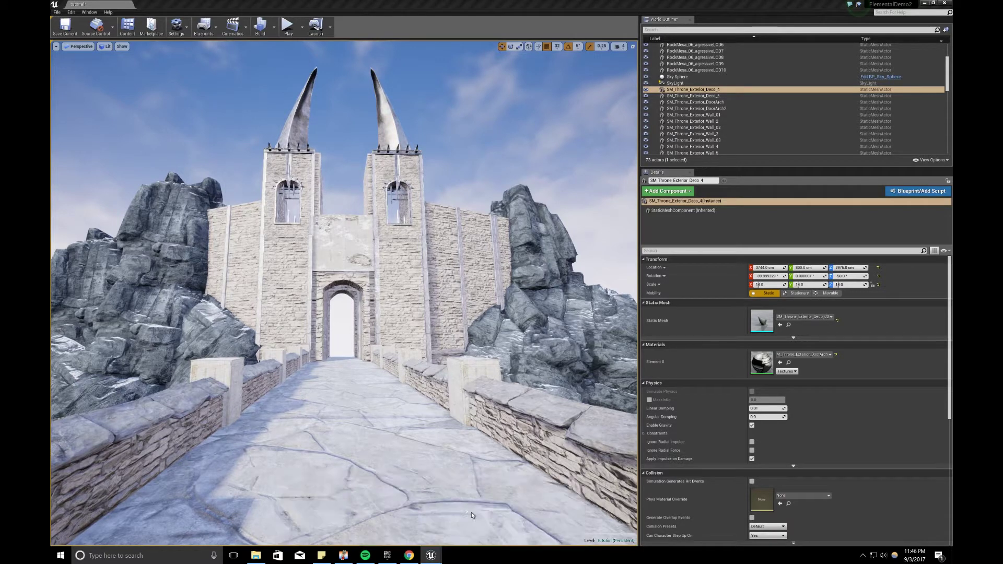
left_click(471, 513)
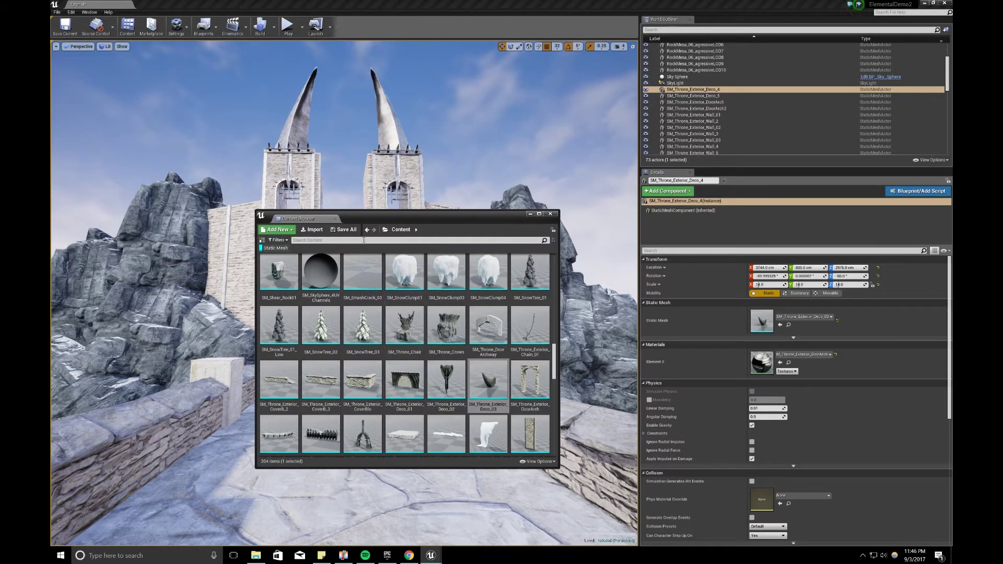
type("rim")
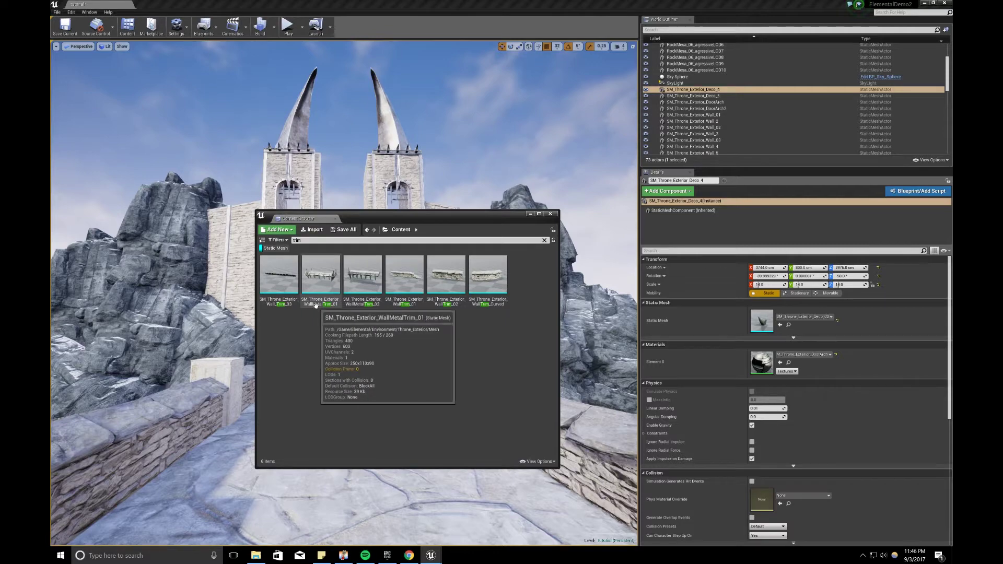
left_click_drag(320, 274, 226, 443)
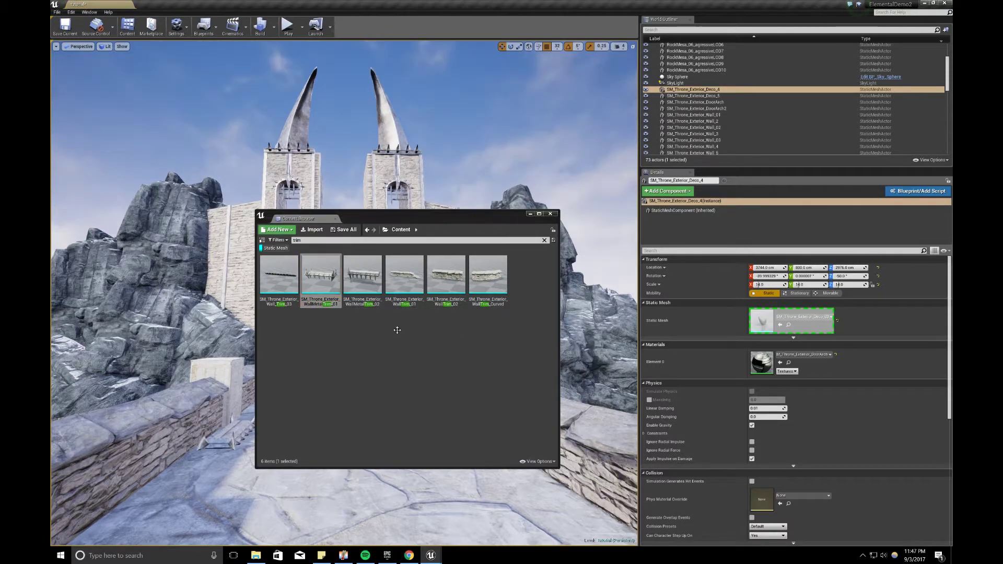
left_click(530, 213)
Step: Move the metal trim closer to the gate and scale it uniformly to 4
key("w")
right_click_drag(502, 251, 377, 272)
left_click_drag(127, 456, 539, 214)
right_click_drag(540, 214, 580, 206)
key("w")
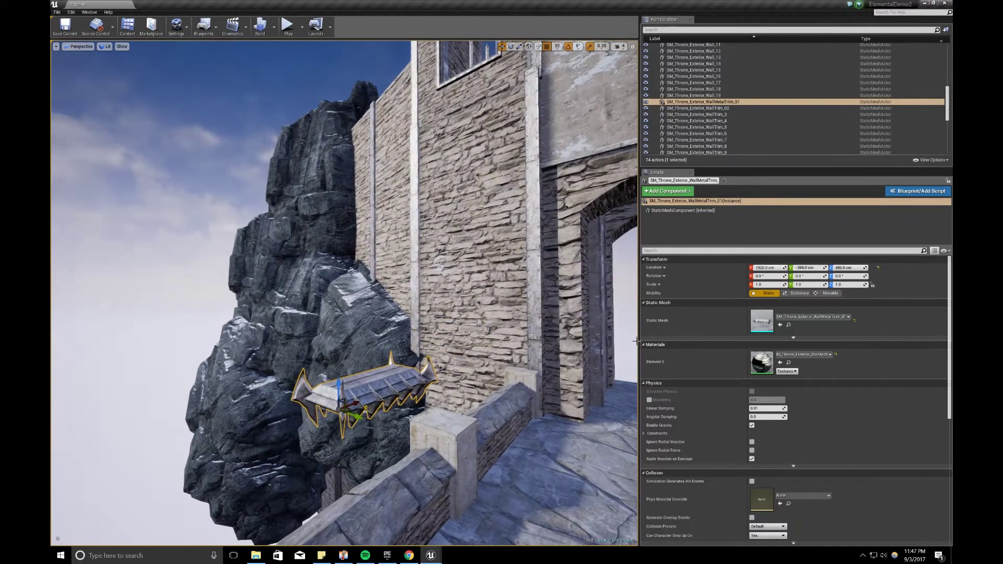
left_click(872, 285)
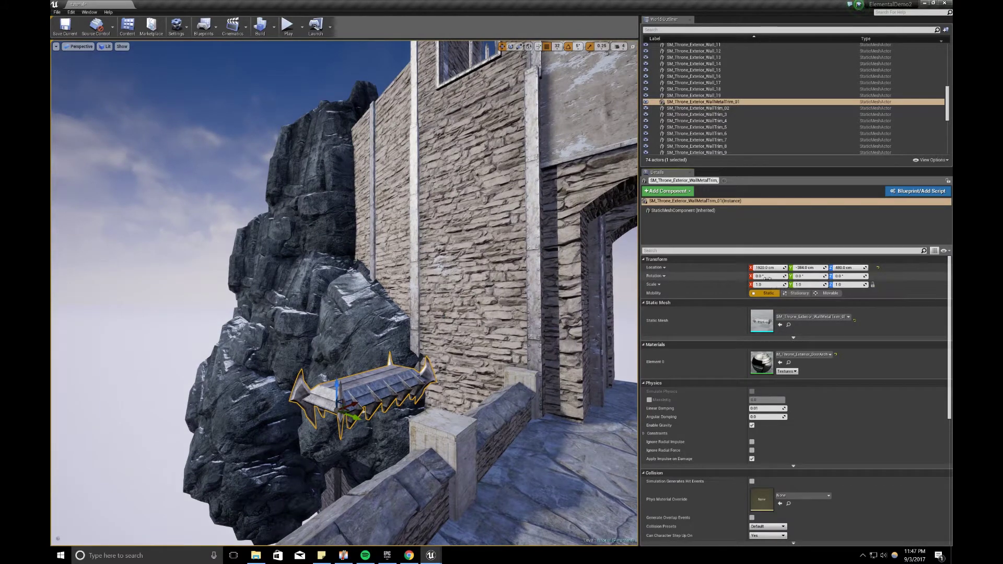
key("Return")
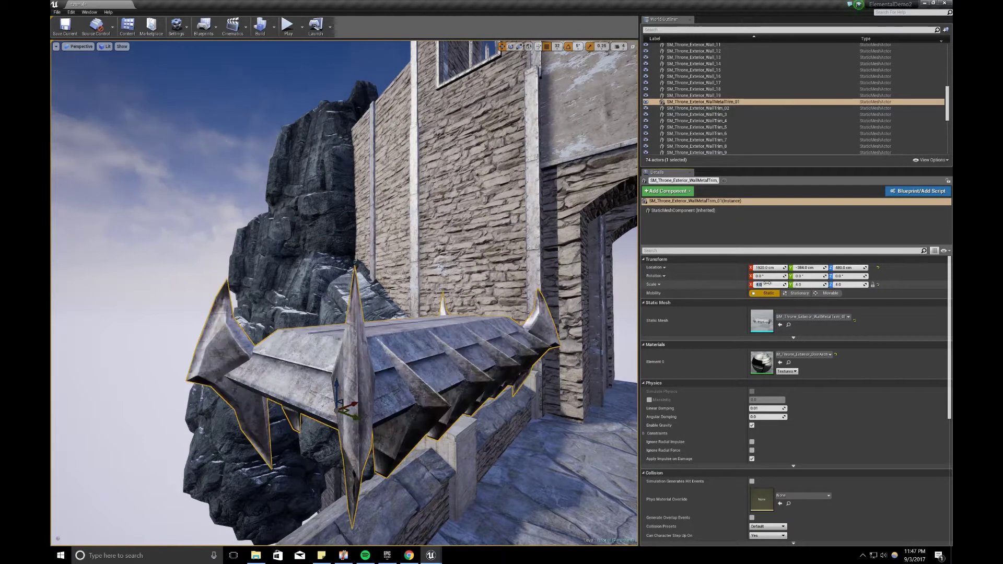
Step: Turn the metal trim 90° about its vertical axis and place it along the top of the plaster panel above the arch
key("s")
right_click_drag(433, 345, 465, 342)
key("e")
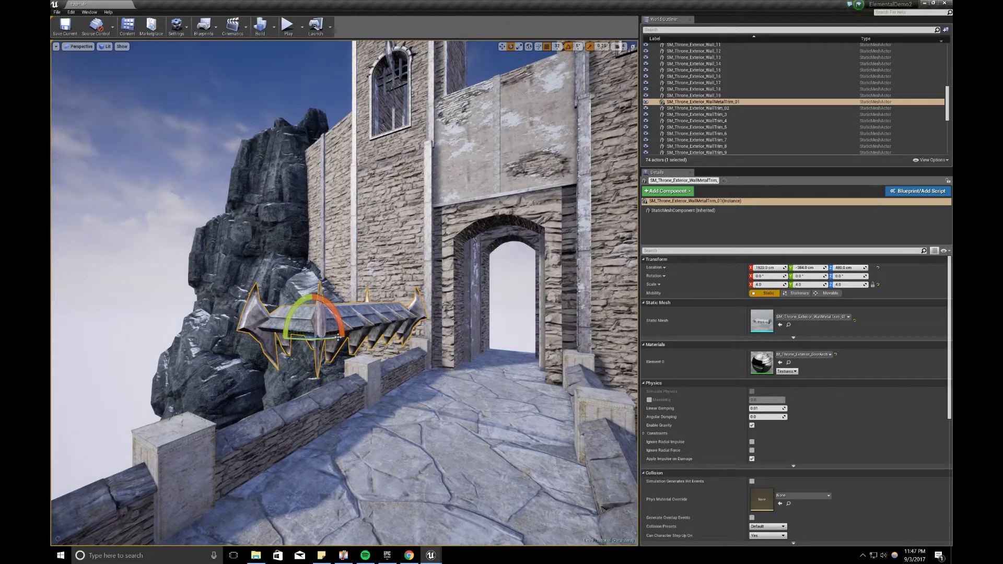
left_click_drag(339, 338, 440, 73)
key("w")
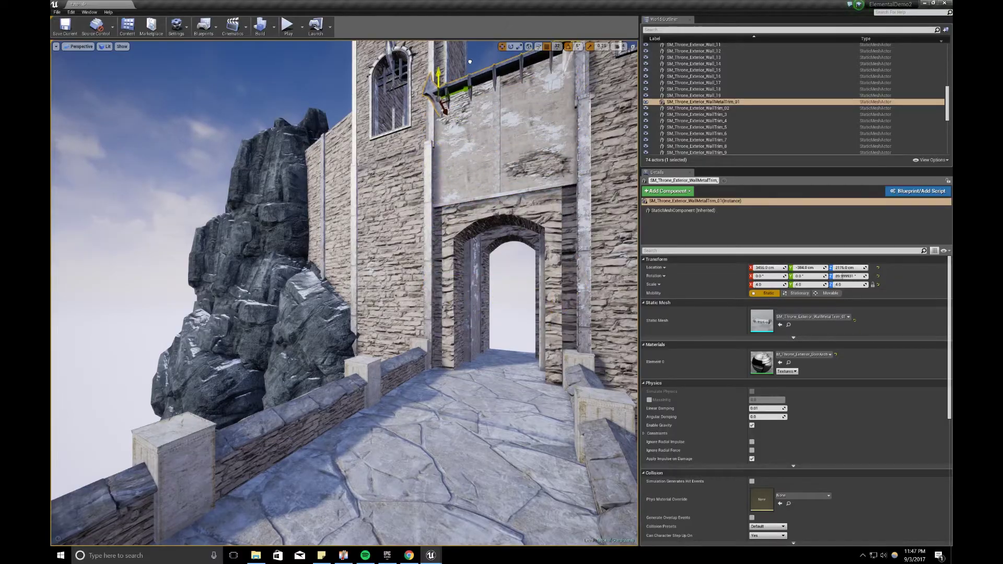
mouse_move(440, 72)
right_mouse_down()
mouse_move(460, 47)
mouse_move(478, 46)
mouse_move(483, 172)
mouse_move(440, 63)
right_mouse_up()
key("w")
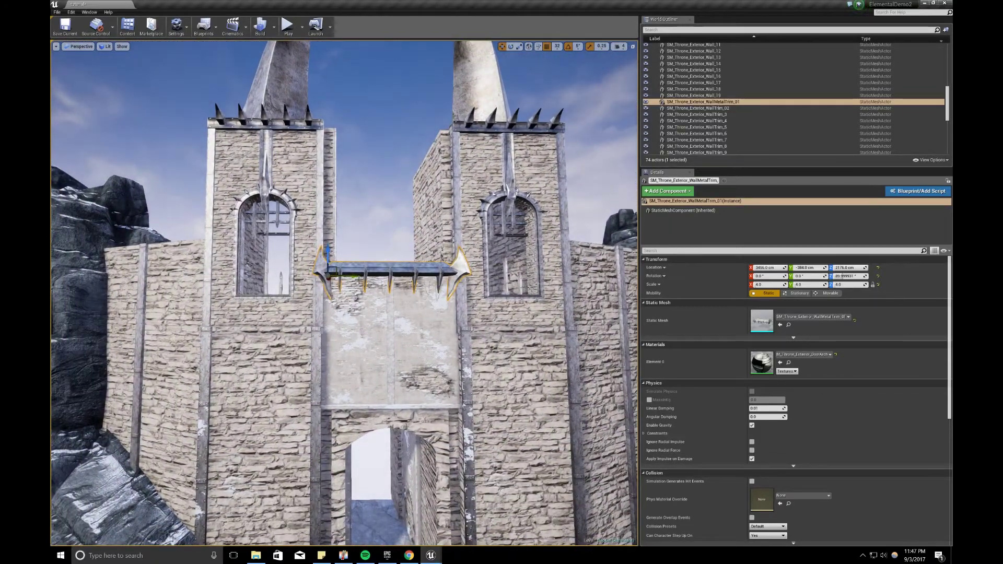
Step: Duplicate the metal trim over to the left side wall and turn the copy parallel to that wall
left_click_drag(354, 279, 119, 275, "alt")
right_click_drag(119, 276, 119, 276)
right_click_drag(253, 292, 253, 291)
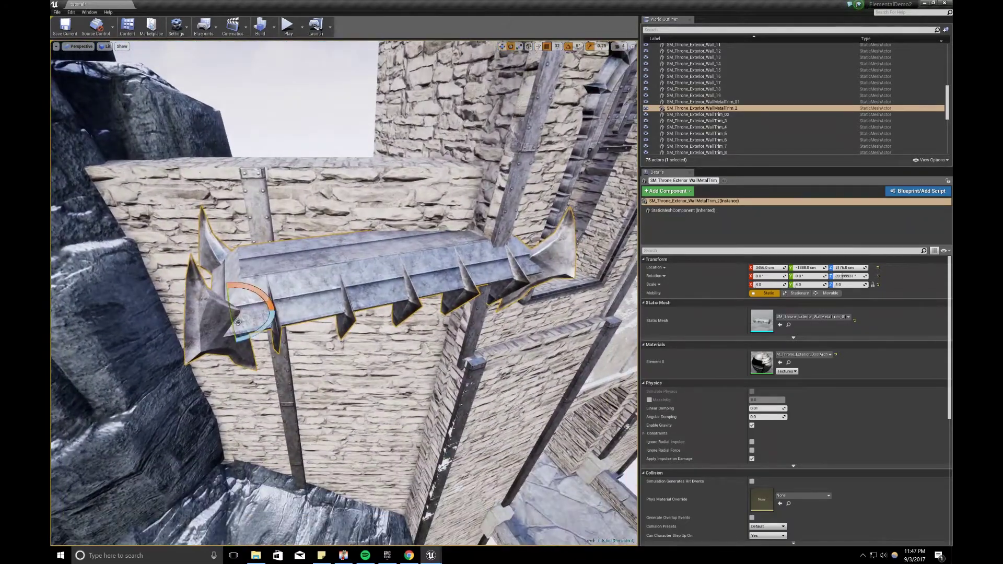
left_click_drag(238, 323, 277, 314)
key("w")
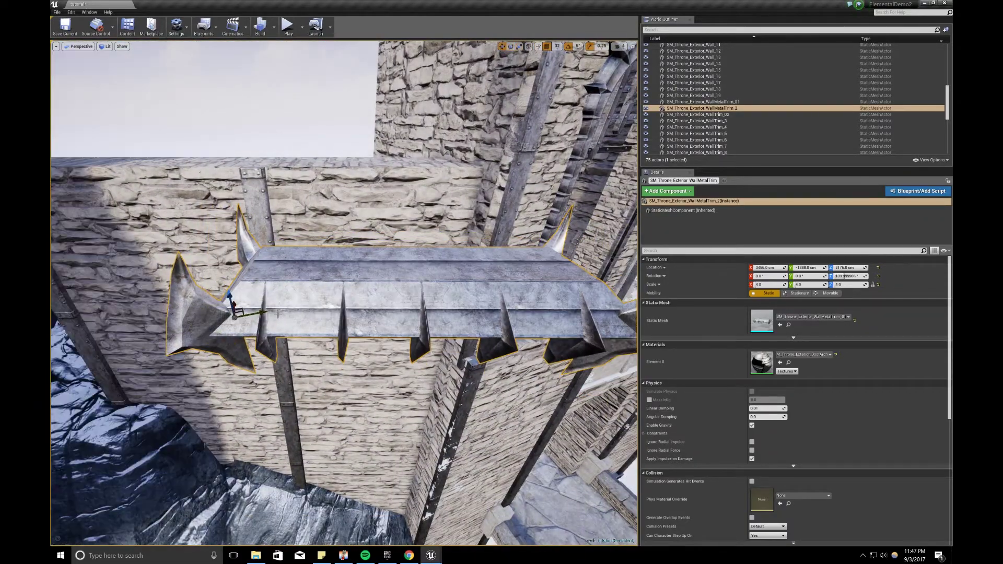
Step: Switch to local axes and move the copied trim up and along to the left side wall's top edge
key("ctrl+grave")
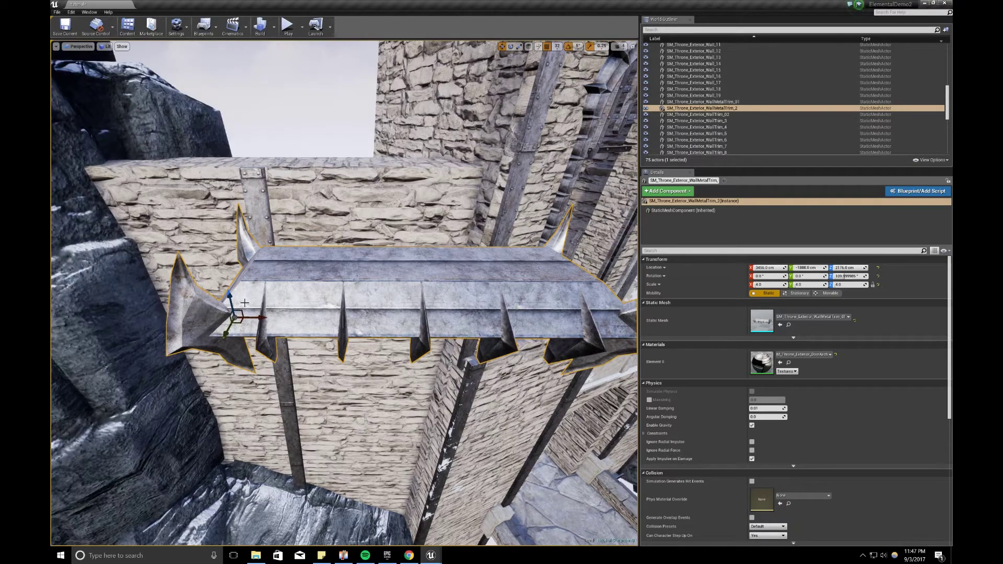
left_click_drag(225, 335, 258, 278)
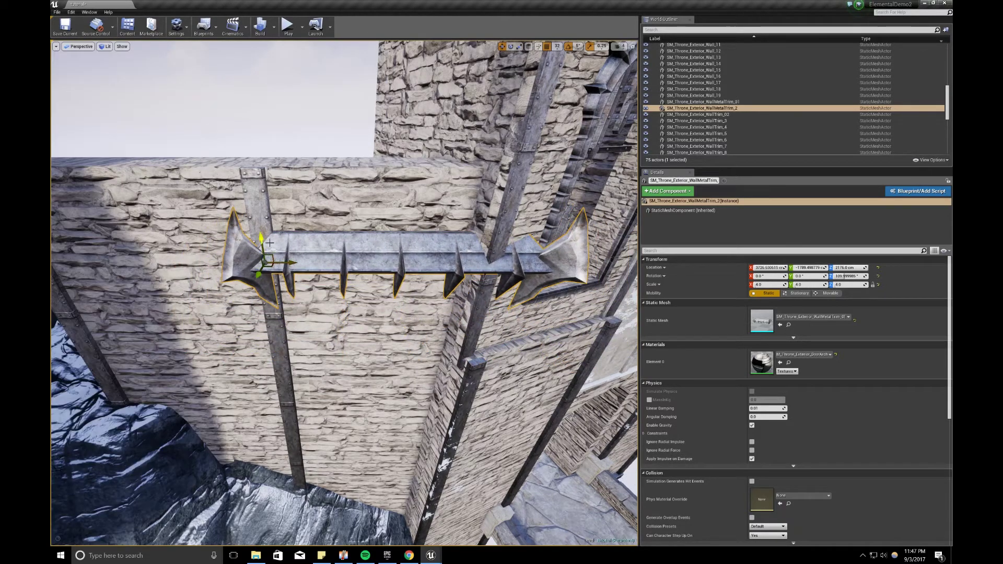
left_click_drag(262, 241, 262, 147)
right_click_drag(297, 187, 281, 187)
left_click_drag(304, 189, 199, 188)
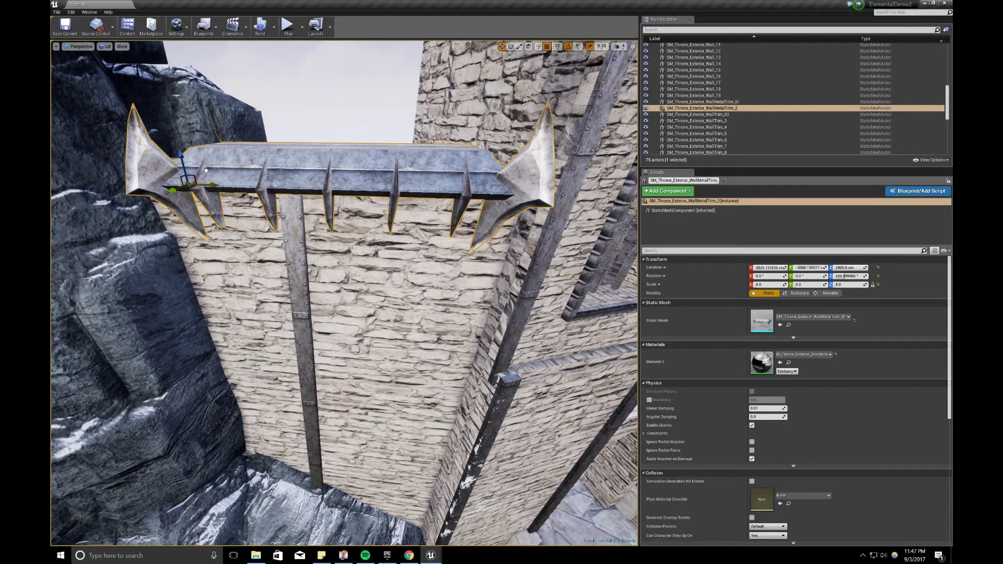
right_click_drag(200, 188, 188, 157)
Step: Fine-tune the copied trim's placement so it sits over the left side wall's top edge
key("f")
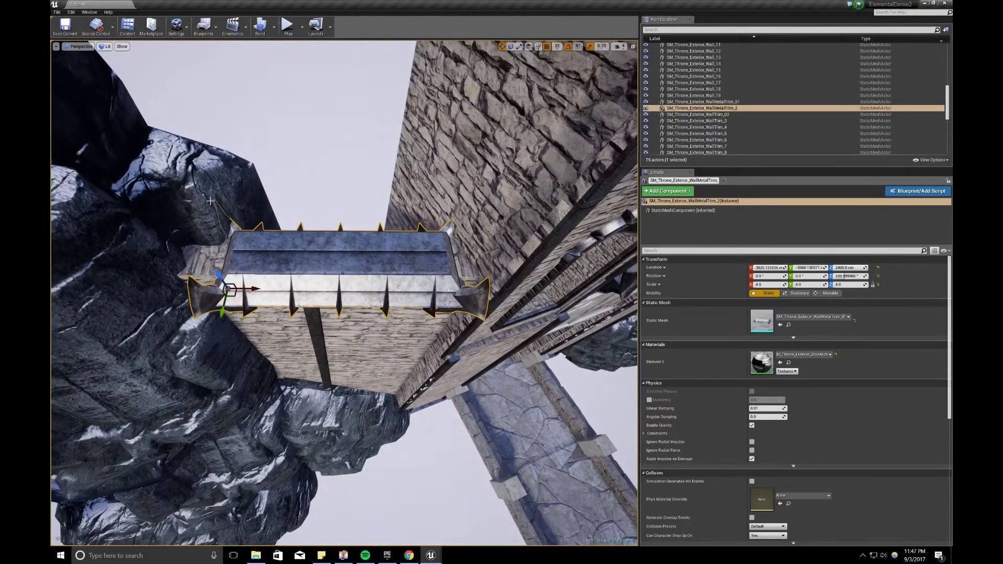
key("e")
left_click_drag(269, 289, 225, 294)
key("w")
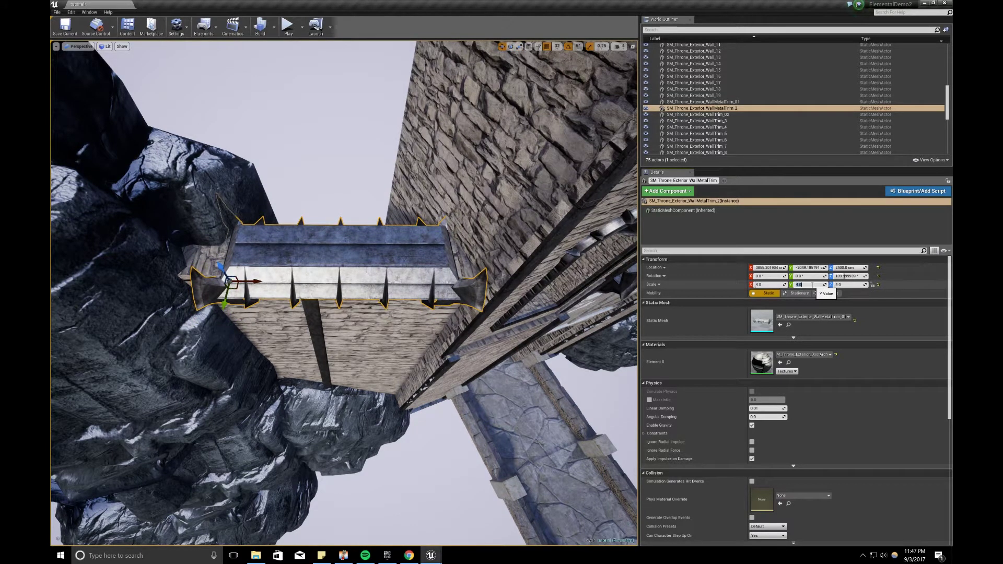
type("6")
key("Return")
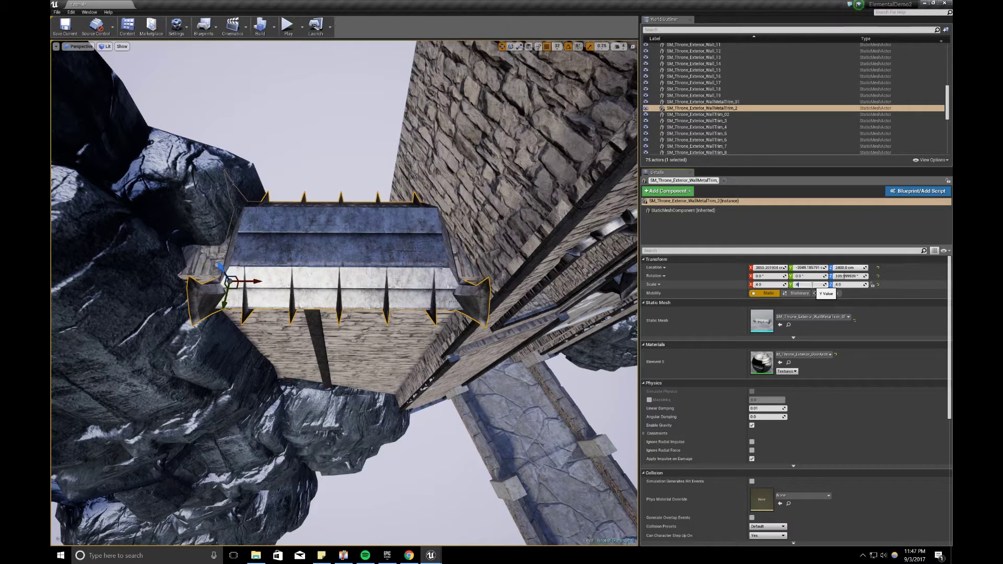
type("4")
key("Return")
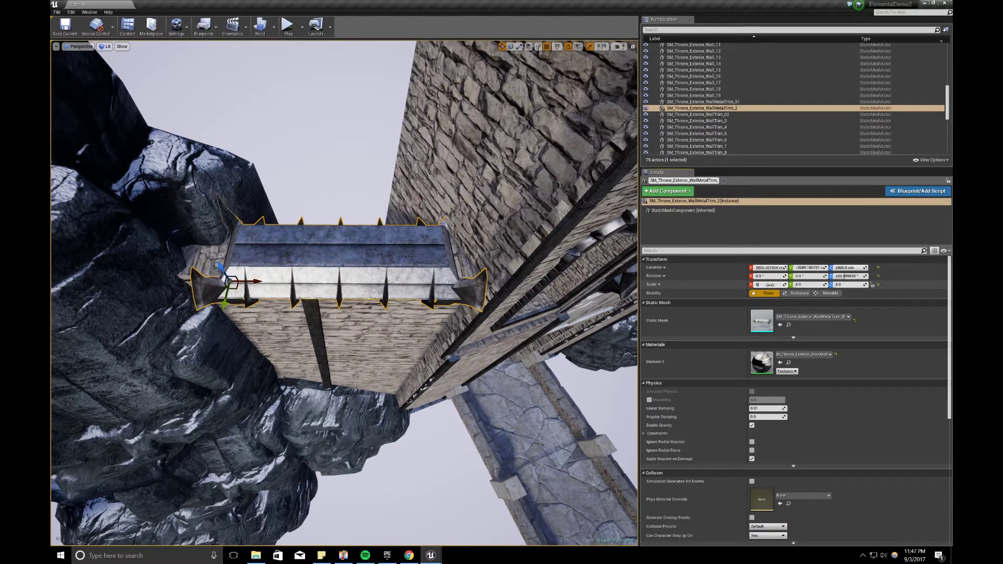
Step: Set the left side wall trim's X scale to 5 and slide it along the wall's top edge to fit
left_click(769, 285)
type("6")
key("Return")
left_click_drag(254, 283, 174, 273)
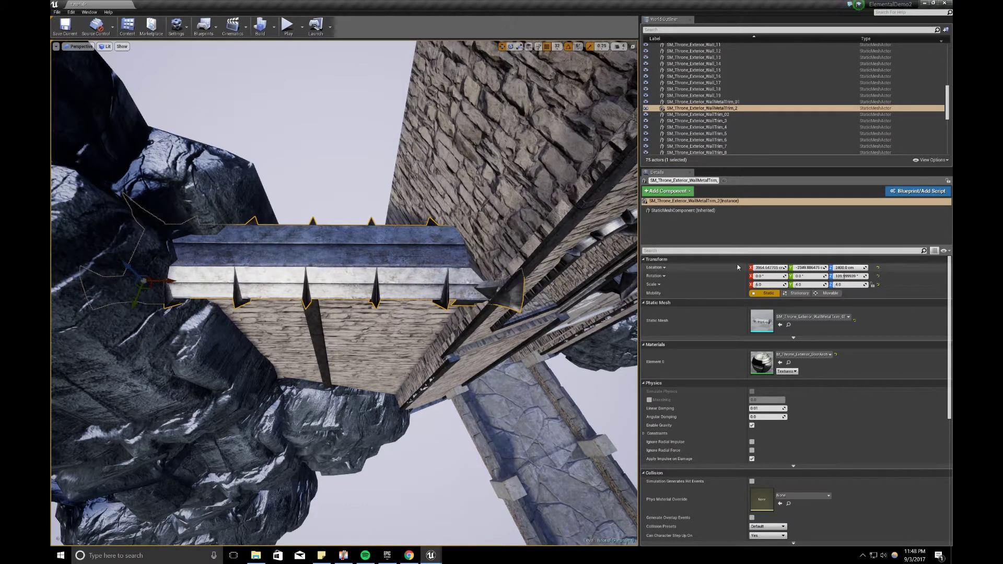
left_click(762, 285)
type("5")
key("Return")
left_click_drag(166, 282, 204, 282)
Step: Duplicate the left side wall's metal trim, mirrored on X, and move the copy across to the right side wall
right_click_drag(204, 281, 320, 178)
key("s")
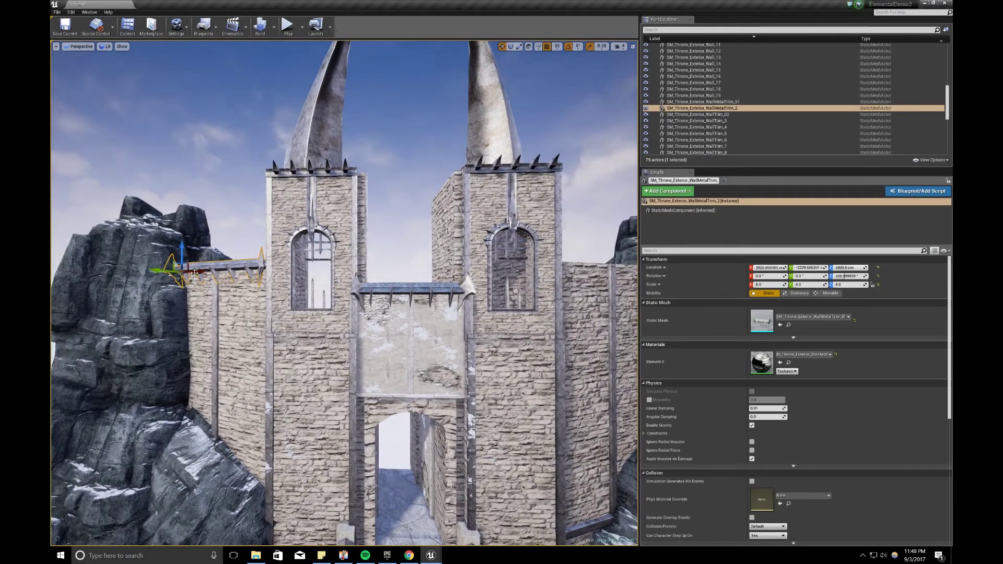
left_click_drag(195, 273, 354, 286, "alt")
right_click(420, 261)
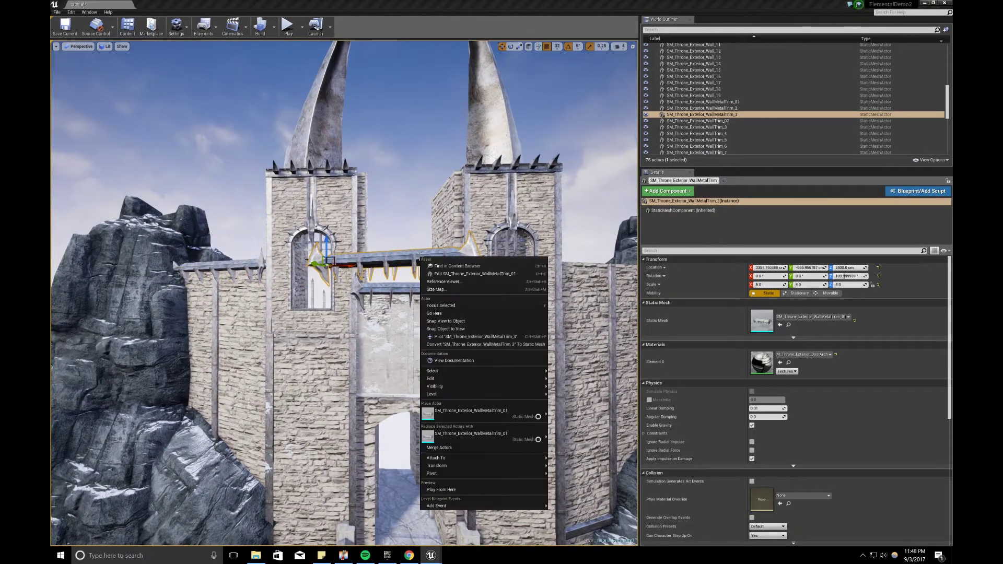
mouse_move(474, 463)
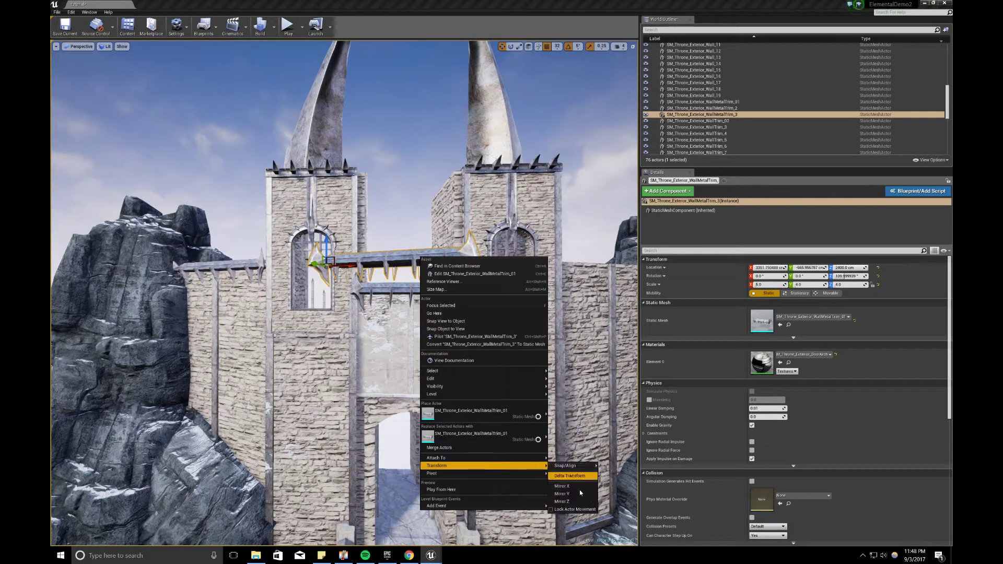
left_click(563, 486)
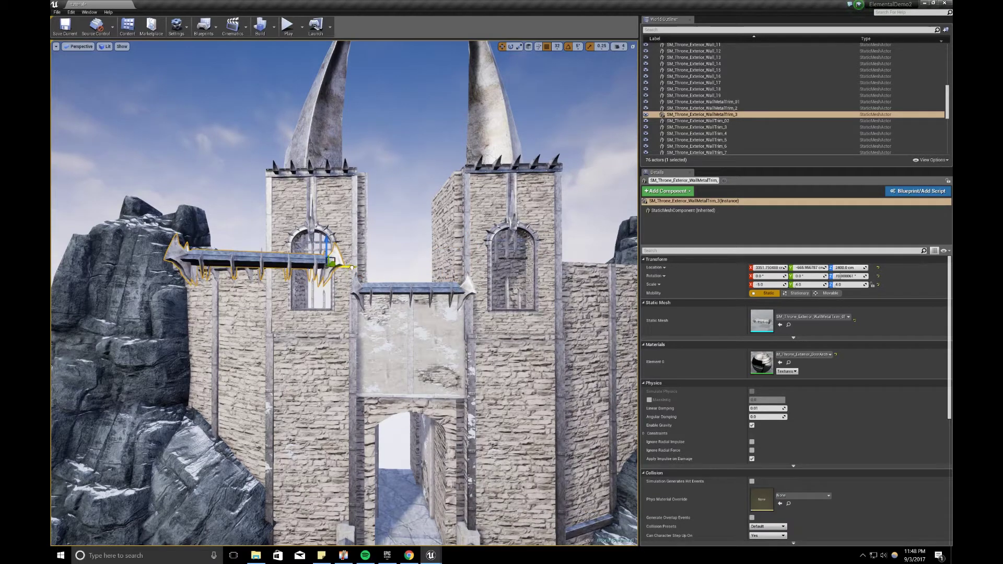
left_click_drag(351, 268, 621, 268)
Step: Seat the mirrored trim on the right side wall's top edge and adjust its X scale and position to span the wall
right_click_drag(622, 269, 648, 242)
key("w")
right_click_drag(387, 178, 475, 240)
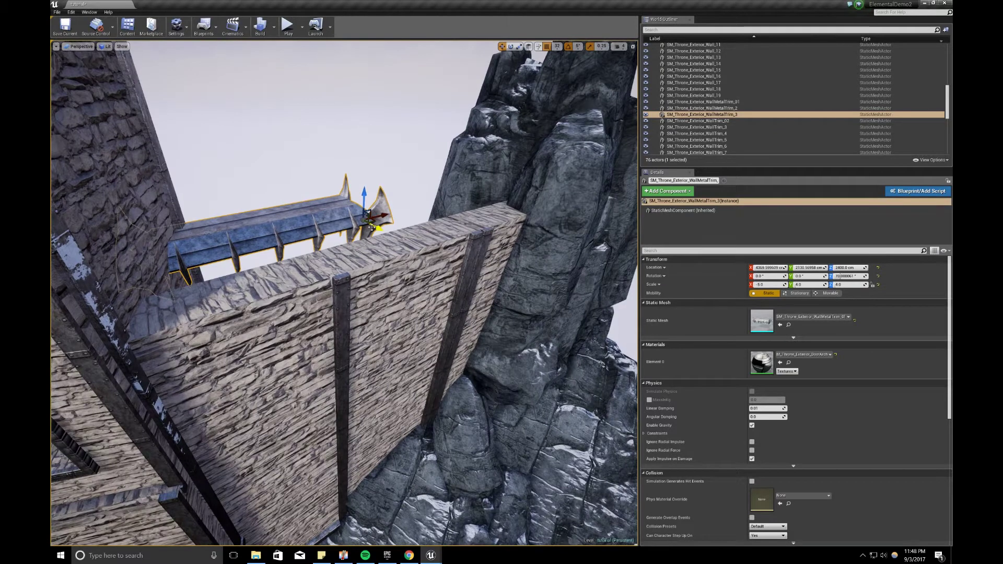
left_click_drag(373, 225, 438, 249)
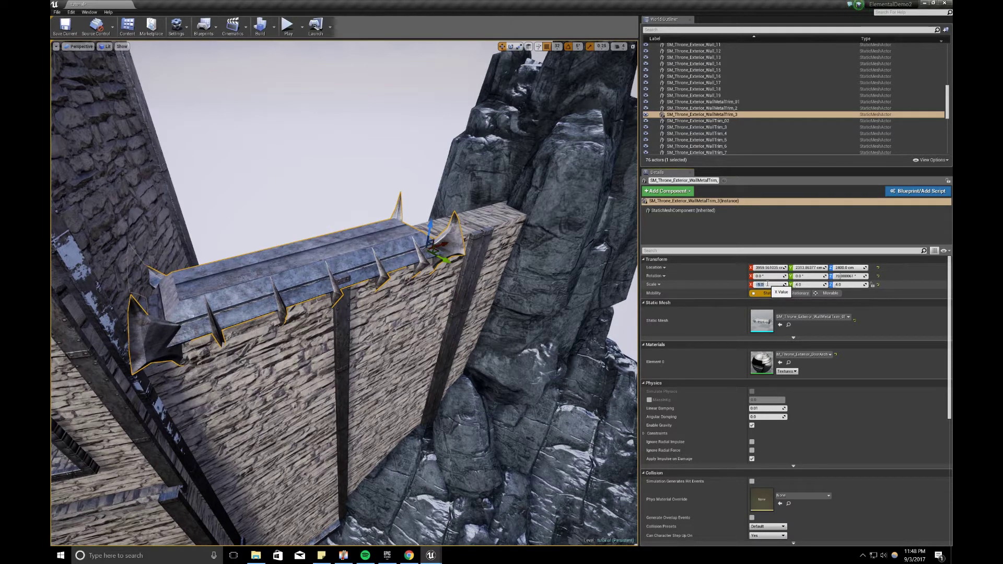
key("Return")
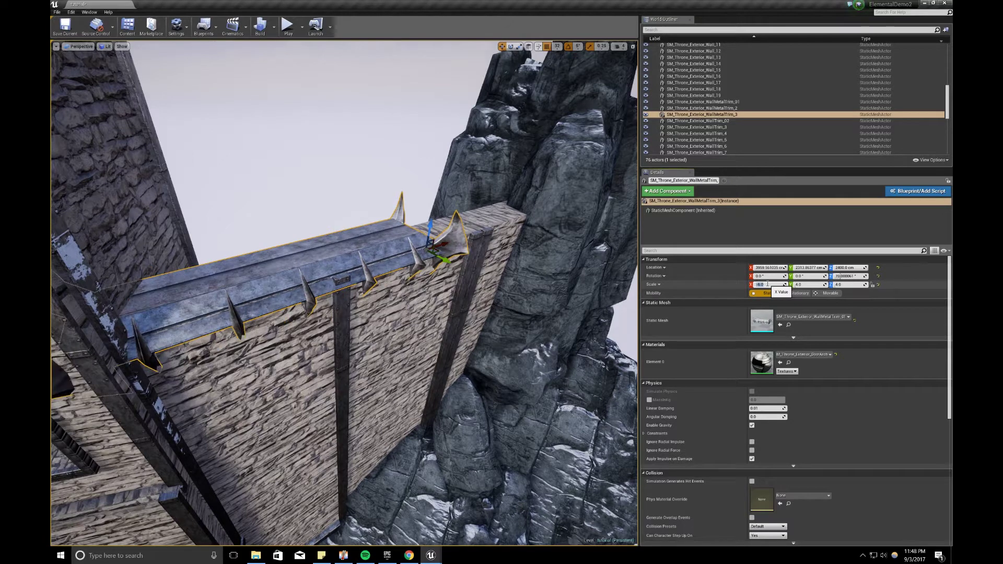
left_click_drag(444, 242, 477, 232)
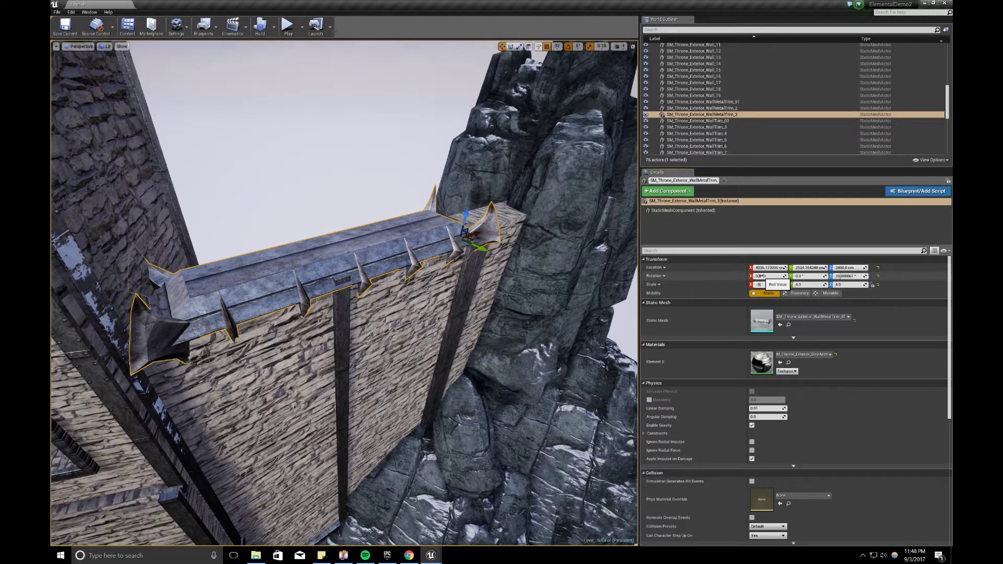
key("Return")
left_click_drag(471, 239, 422, 226)
Step: Adjust the rock placement at the right side wall's outer end so the rock meets the end of the metal trim
left_click(566, 205)
key("s")
right_click_drag(566, 205, 566, 178)
key("1")
left_click_drag(523, 221, 558, 258)
left_click(541, 223)
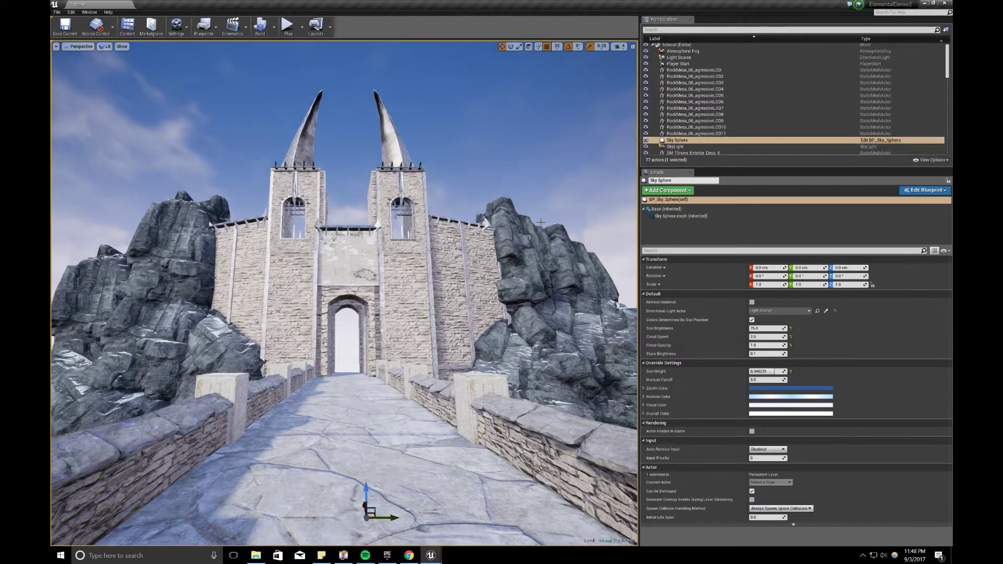
left_click(520, 229)
left_click_drag(481, 223, 477, 225)
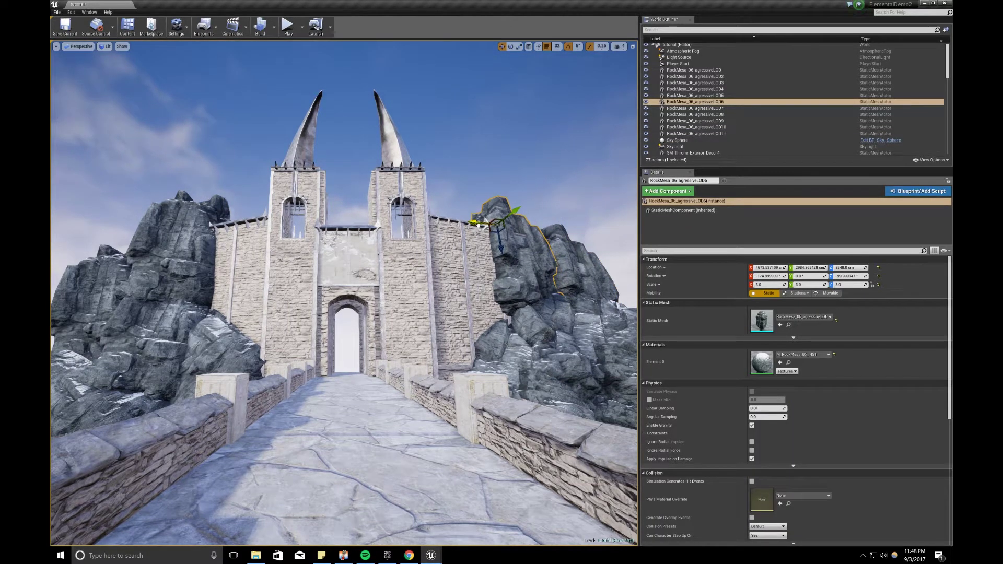
right_click_drag(515, 218, 522, 218)
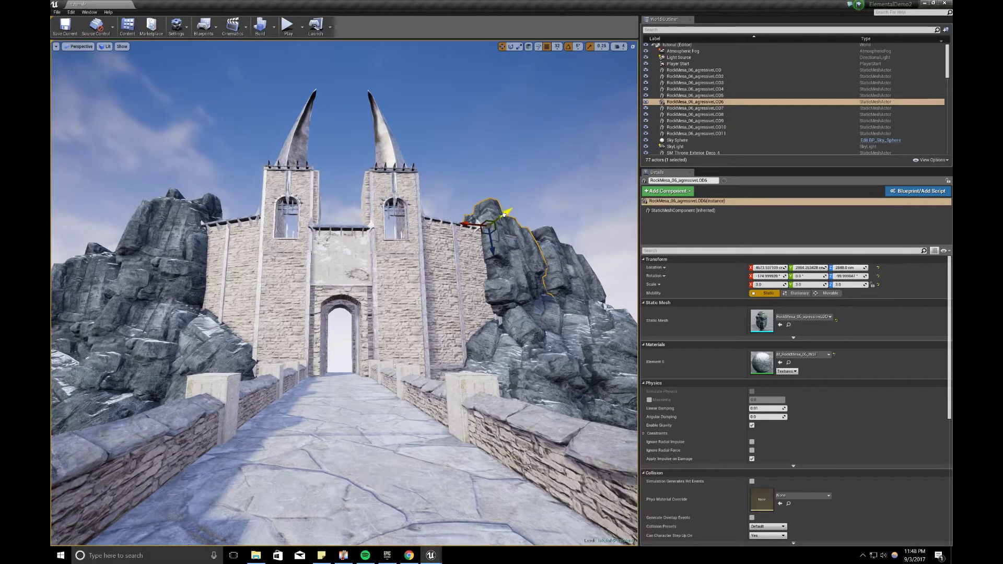
left_click_drag(504, 214, 507, 213)
Step: Check the whole gate from the bridge in game view with the editor icons hidden
left_click(545, 193)
key("g")
key("g")
key("g")
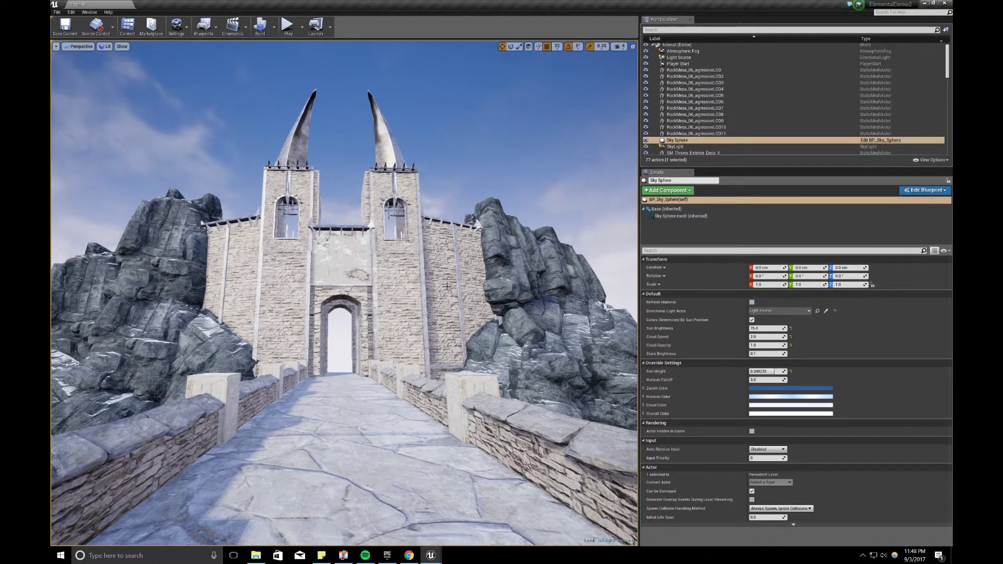
left_click(402, 294)
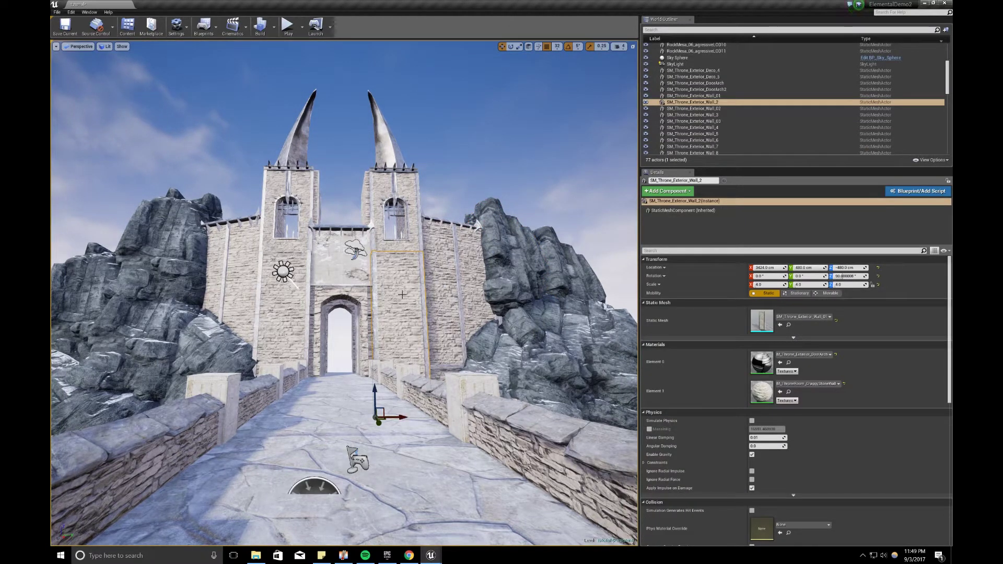
right_click_drag(341, 223, 334, 226)
key("g")
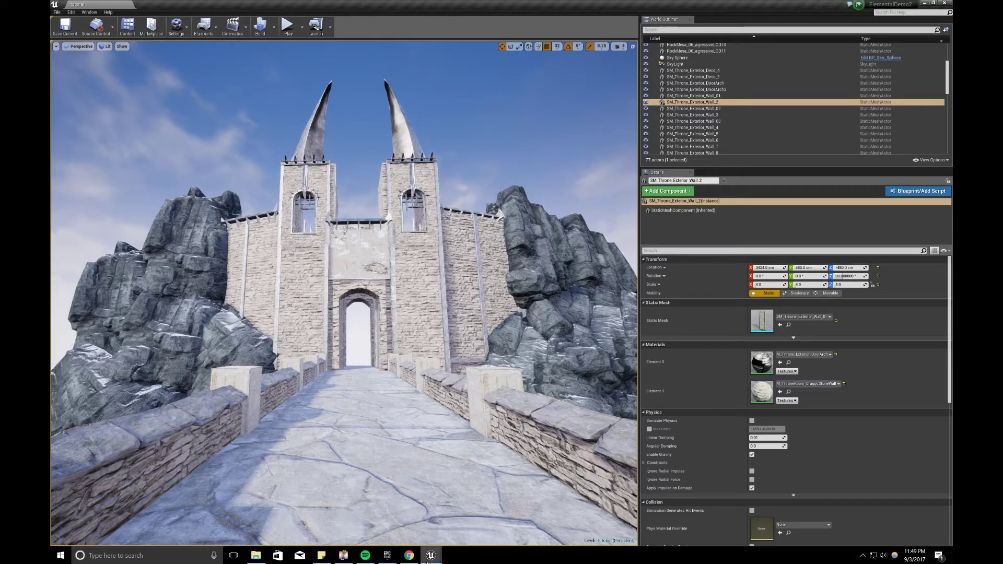
Step: Search the project assets for "pillar" and place SM_Throne_Interior_Pillar_01 on the bridge
mouse_move(429, 556)
left_click(453, 514)
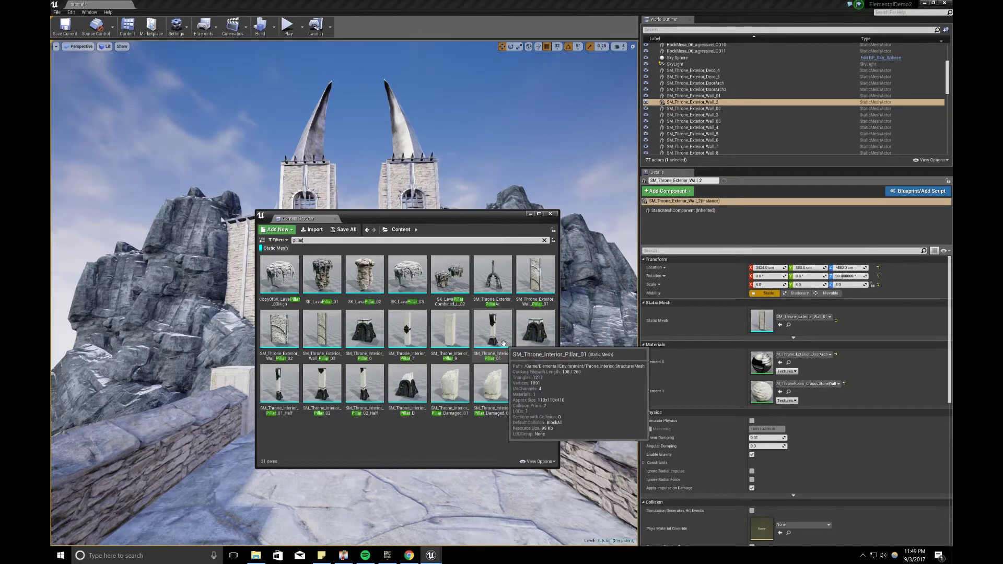
left_click_drag(497, 334, 219, 478)
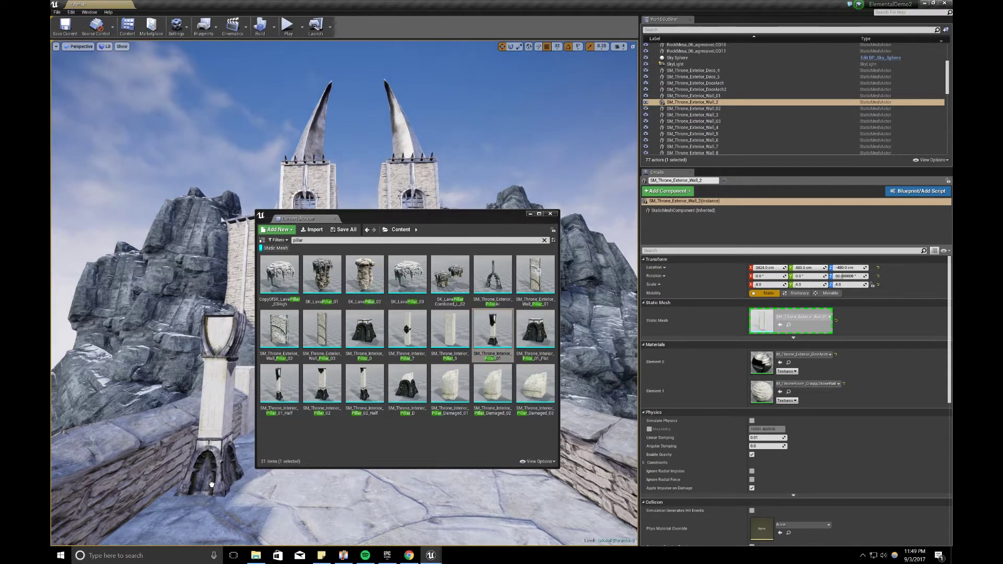
left_click(551, 214)
Step: Move the new pillar along the bridge to the left side of the gate arch
right_click_drag(449, 277, 350, 310)
key("w")
left_click_drag(213, 412, 554, 277)
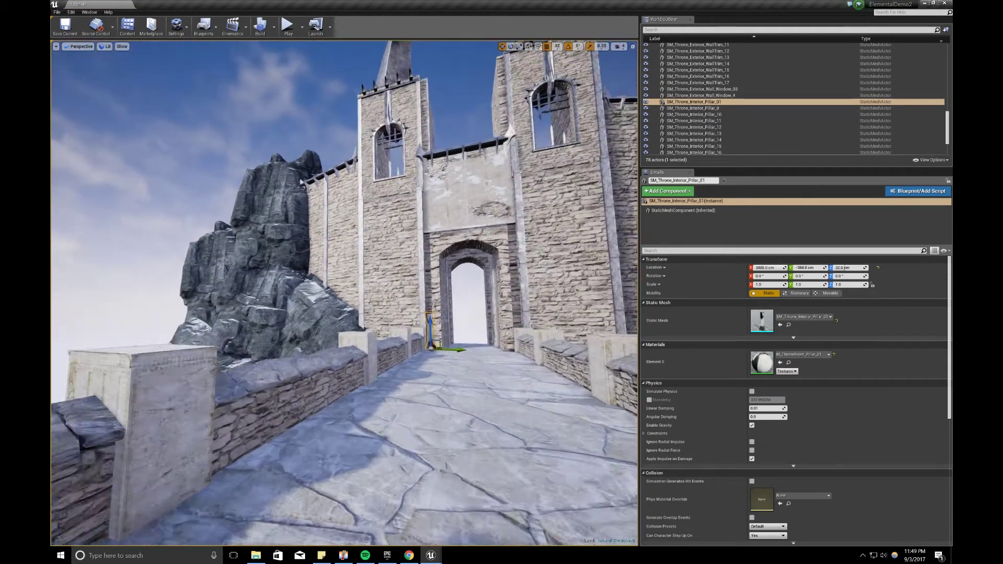
key("w")
right_click_drag(526, 347, 527, 347)
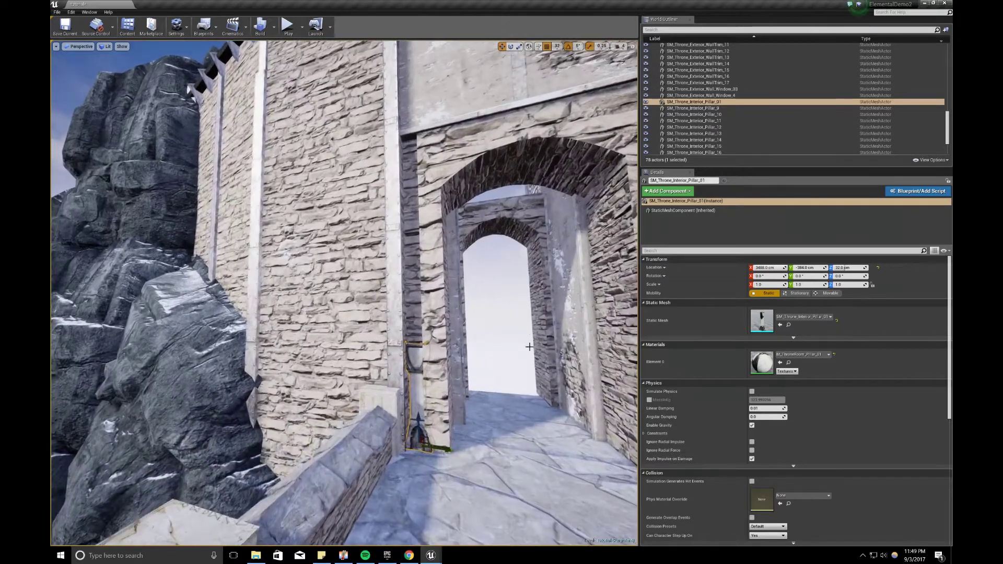
Step: Scale the pillar uniformly to 3.5 and rotate it 90° about its vertical axis
left_click(771, 283)
type("3")
key("Return")
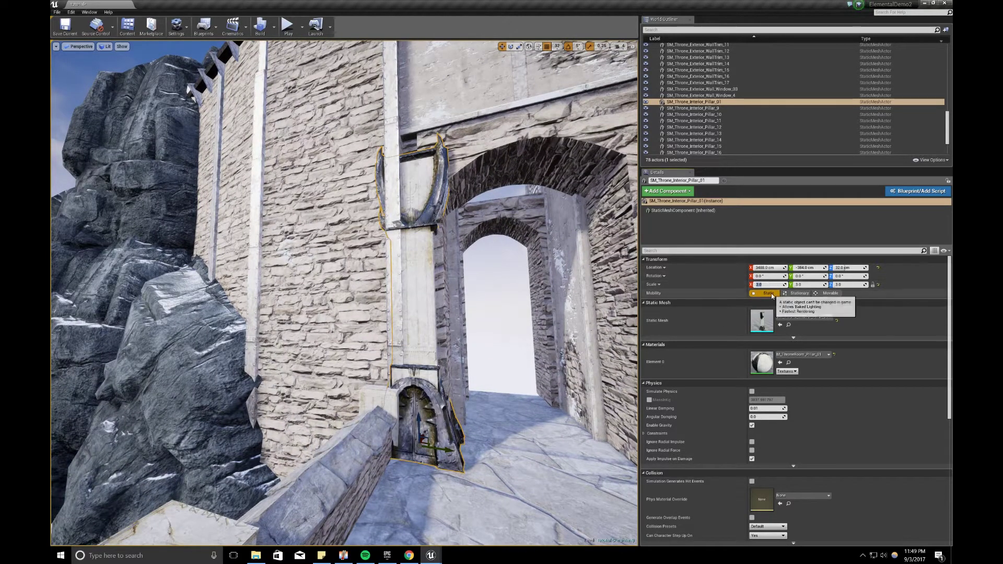
type("3.5")
key("Return")
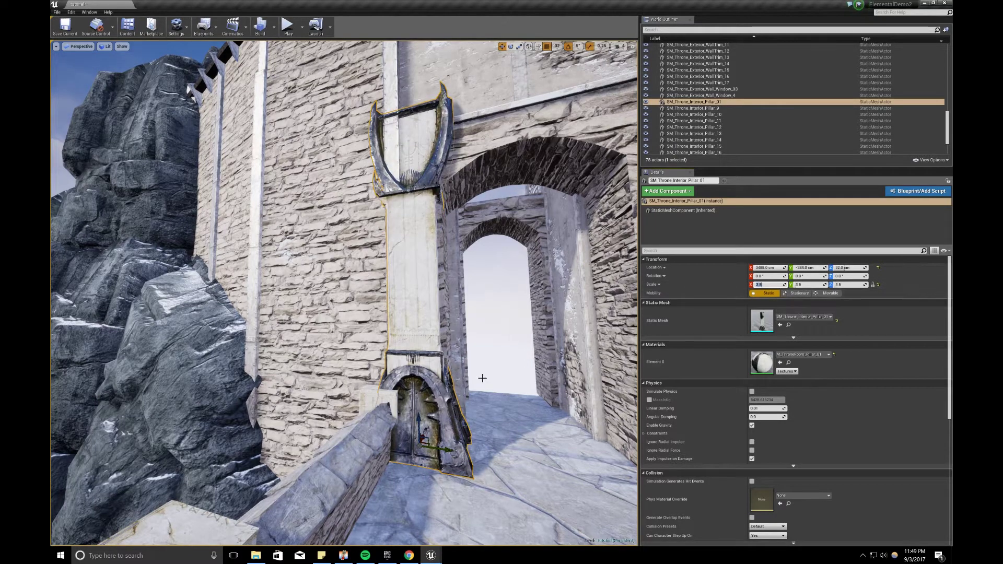
right_click_drag(482, 378, 505, 379)
key("e")
left_click_drag(391, 445, 417, 439)
Step: Fit the pillar against the wall left of the gate arch and set its uniform scale to 4
key("w")
key("d")
right_click_drag(416, 440, 382, 438)
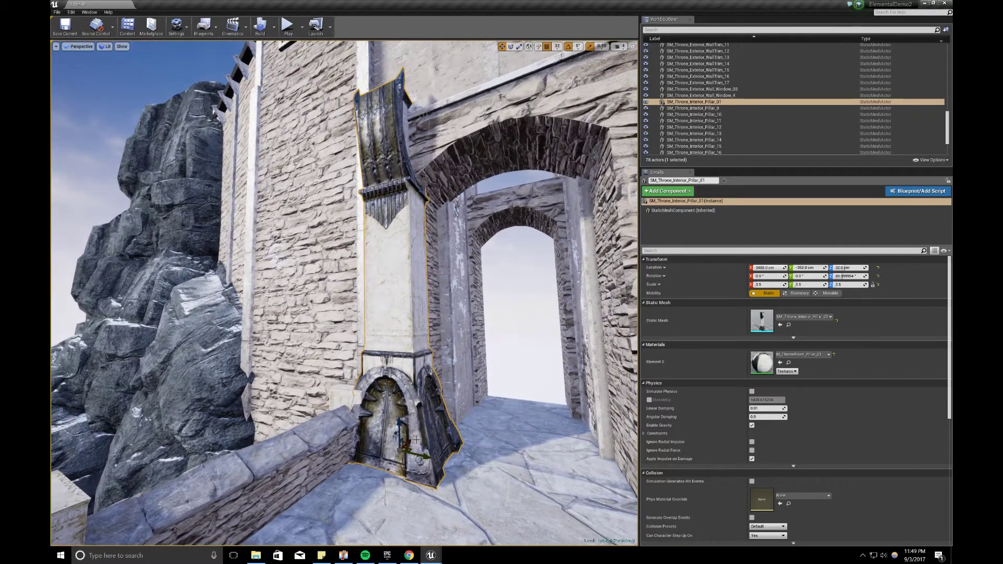
mouse_move(410, 441)
left_mouse_down()
mouse_move(434, 446)
mouse_move(413, 438)
mouse_move(406, 451)
mouse_move(406, 433)
mouse_move(392, 437)
left_mouse_up()
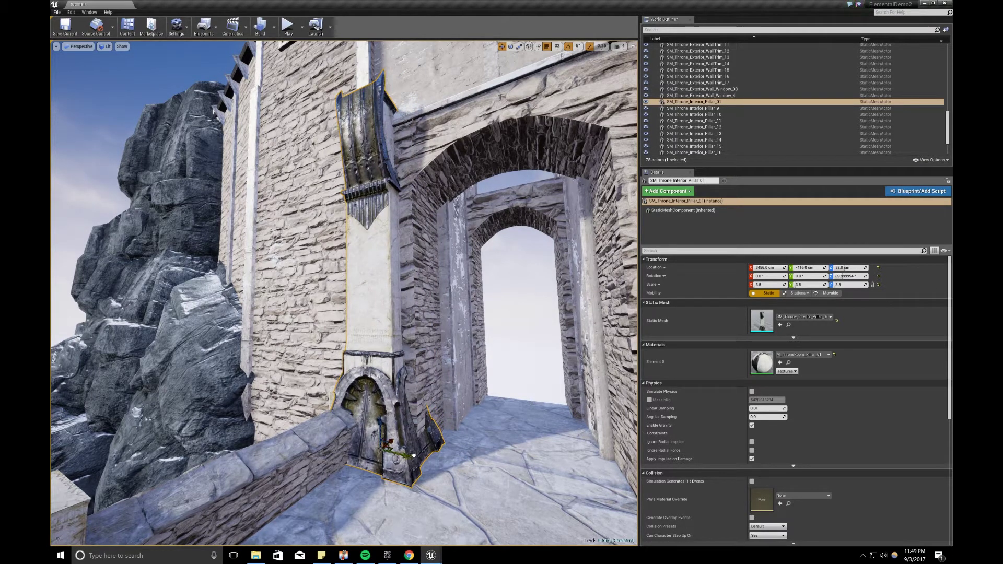
left_click(769, 284)
type("4")
key("Return")
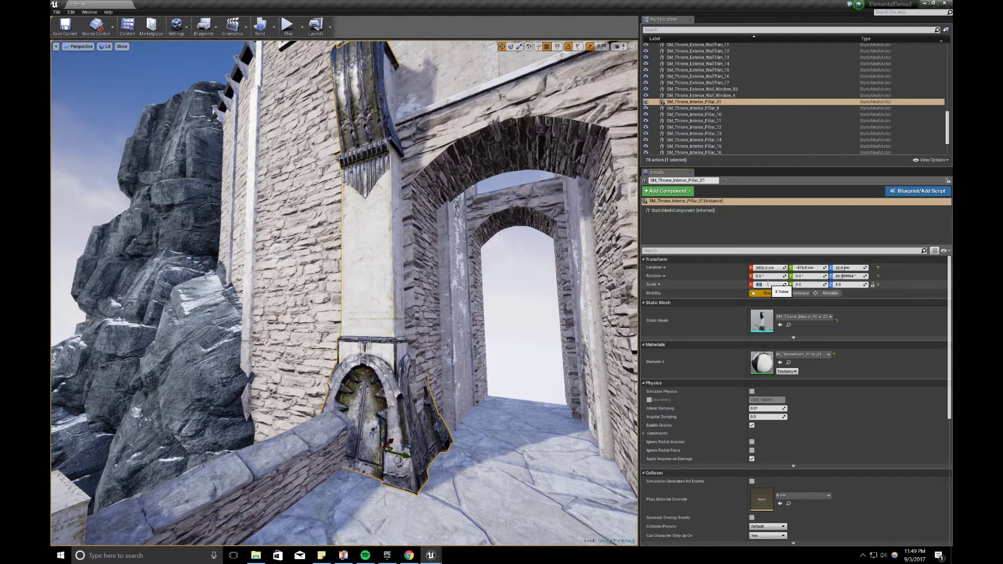
mouse_move(407, 455)
left_mouse_down()
mouse_move(428, 459)
mouse_move(415, 458)
left_mouse_up()
Step: Duplicate the pillar across the gate opening to the matching spot right of the arch
key("s")
right_click_drag(415, 458, 484, 454)
key("a")
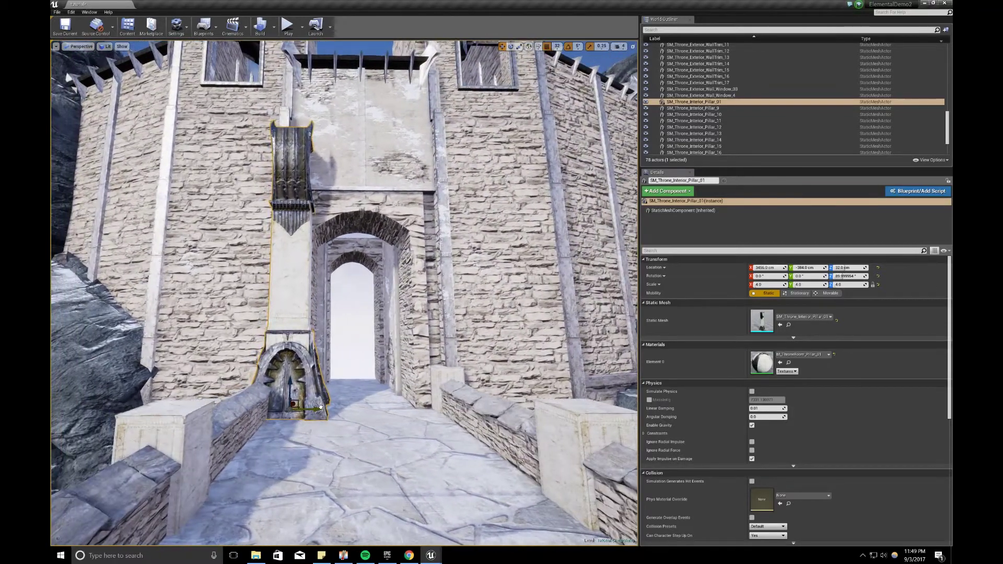
left_click_drag(320, 408, 474, 406, "alt")
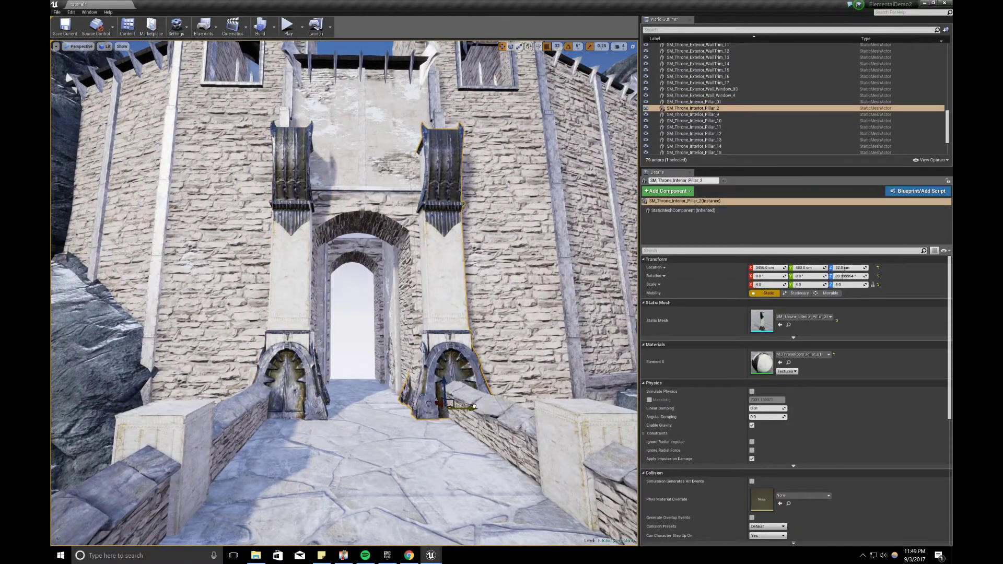
Step: Try duplicating both front pillars and moving the copies through the gate passage toward the far arch
key("d")
mouse_move(388, 416)
right_mouse_down()
mouse_move(332, 413)
mouse_move(357, 393)
mouse_move(373, 423)
right_mouse_up()
left_click(352, 393, "ctrl")
key("w")
key("w")
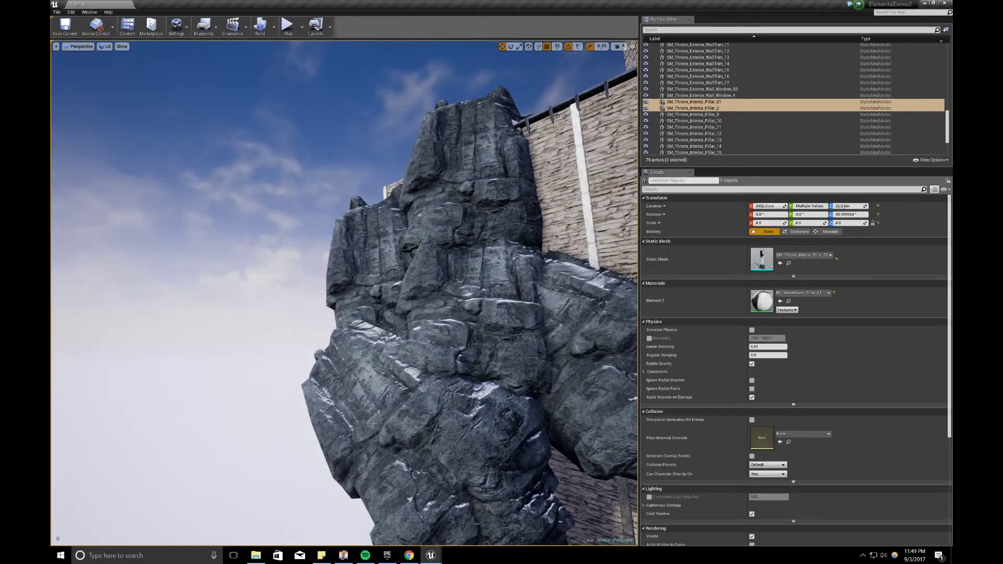
key("f")
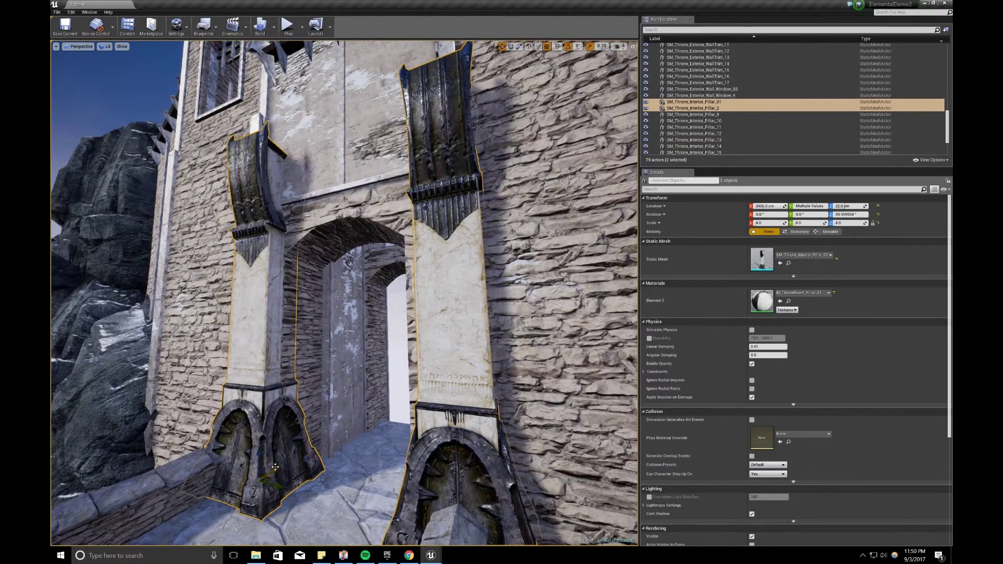
left_click_drag(277, 468, 318, 459, "alt")
key("s")
mouse_move(318, 458)
right_mouse_down()
mouse_move(311, 464)
mouse_move(333, 463)
right_mouse_up()
key("a")
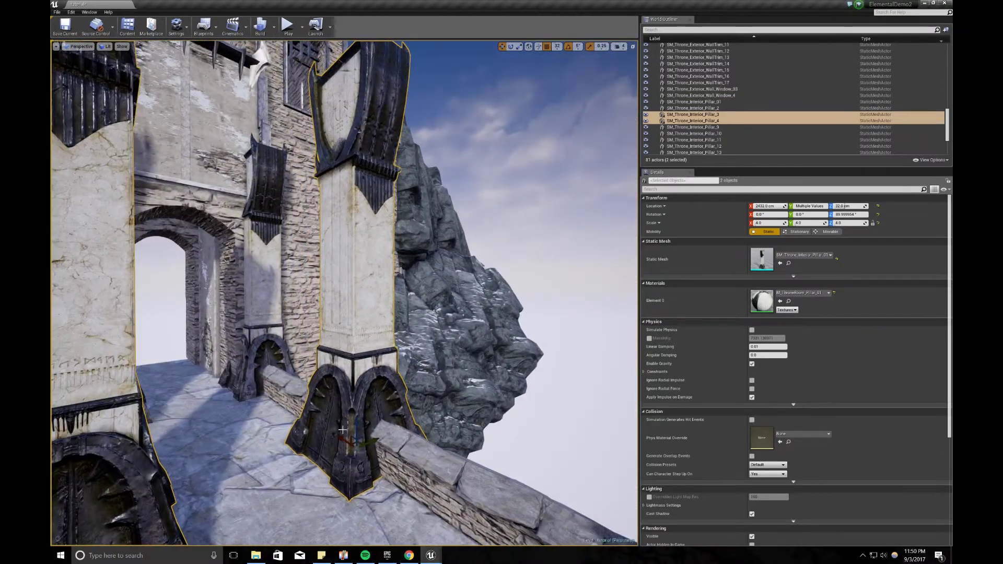
left_click_drag(347, 448, 218, 390)
Step: Try fitting the right pillar copy at the passage's far arch, and delete both pillar copies
right_click_drag(218, 390, 167, 390)
key("w")
mouse_move(345, 412)
right_mouse_down()
mouse_move(321, 413)
mouse_move(342, 410)
right_mouse_up()
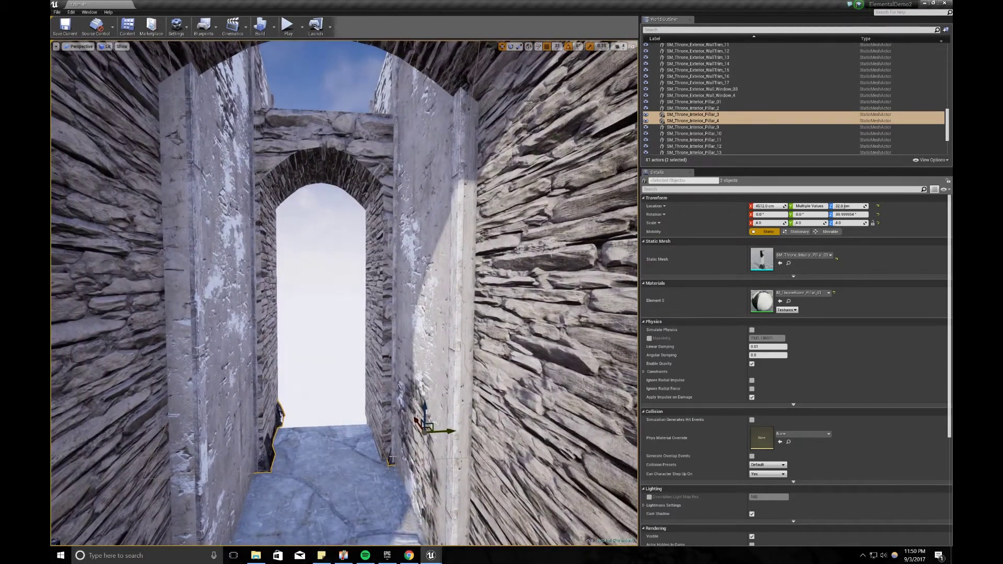
left_click(423, 447)
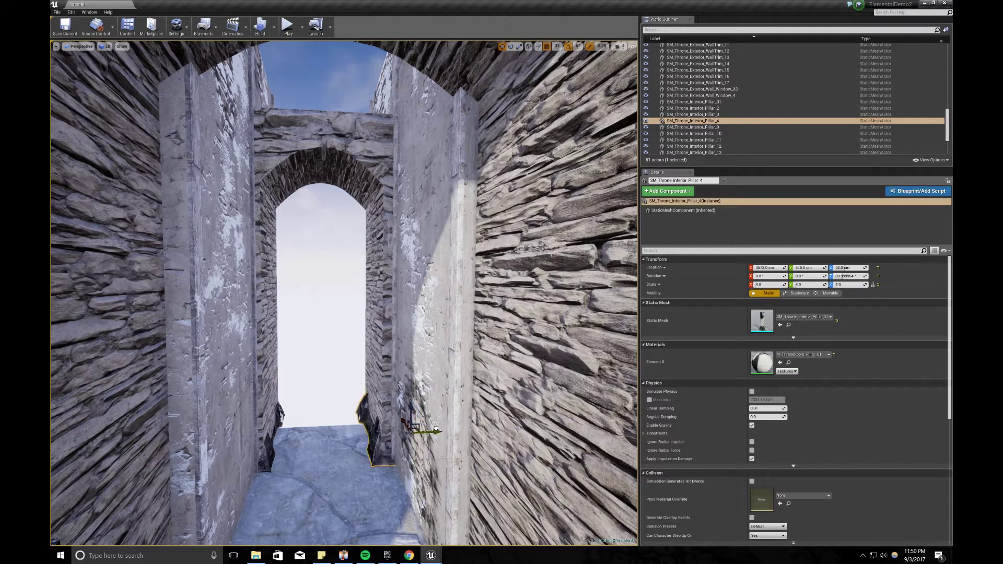
left_click_drag(436, 428, 417, 428)
mouse_move(415, 427)
left_mouse_down()
mouse_move(437, 427)
mouse_move(421, 428)
mouse_move(405, 416)
mouse_move(416, 410)
mouse_move(403, 411)
mouse_move(418, 413)
left_mouse_up()
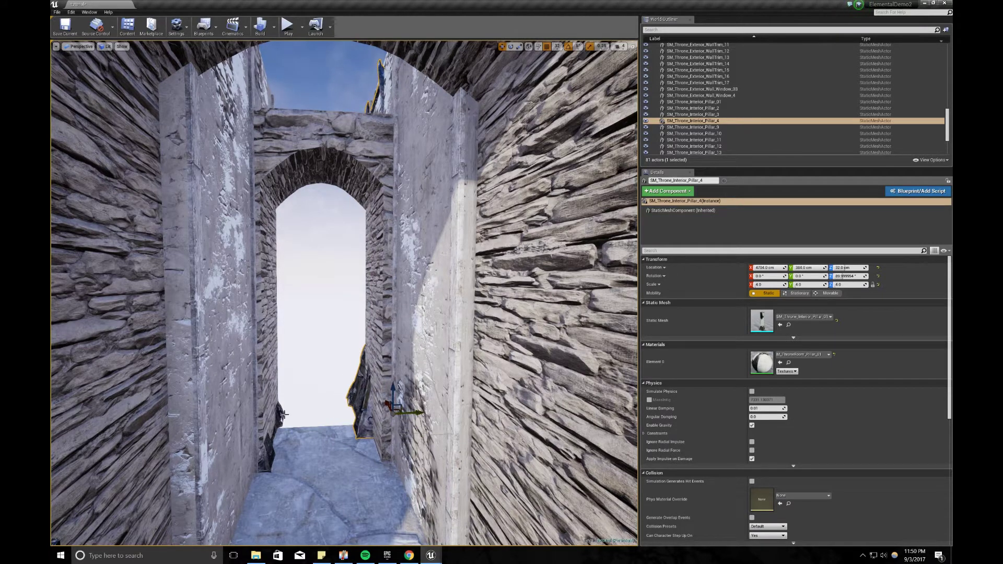
left_click(284, 415, "ctrl")
key("Delete")
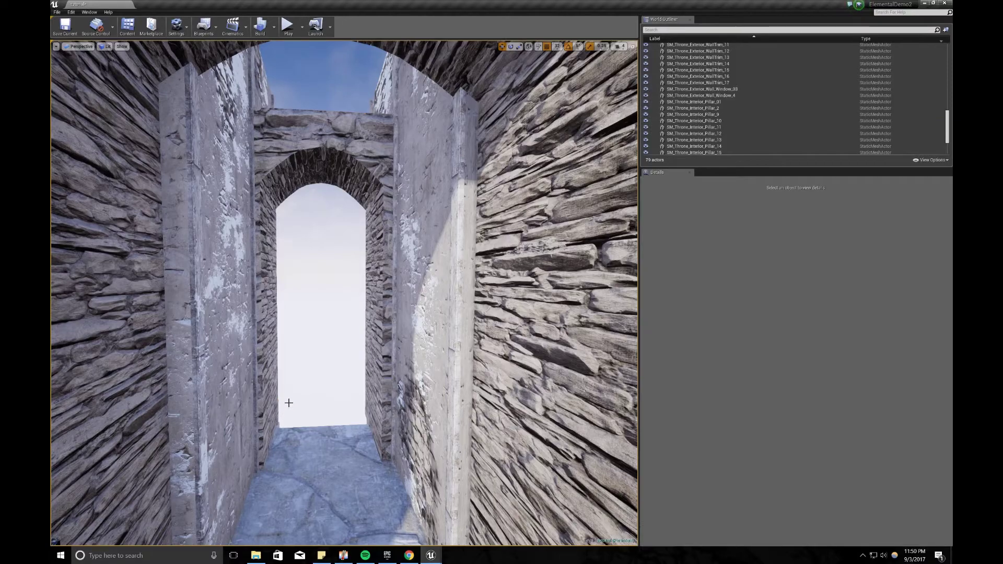
Step: Duplicate the spiked metal trim topping the gate wall and move the copy down and back through the gate toward the far arch
right_click_drag(288, 403, 309, 155)
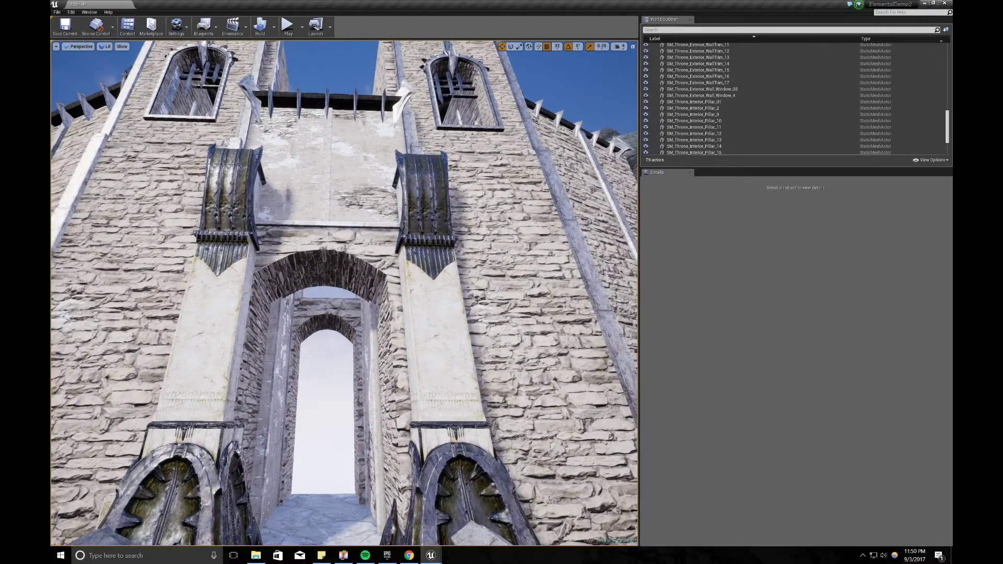
left_click(313, 105)
left_click_drag(260, 92, 274, 216, "alt")
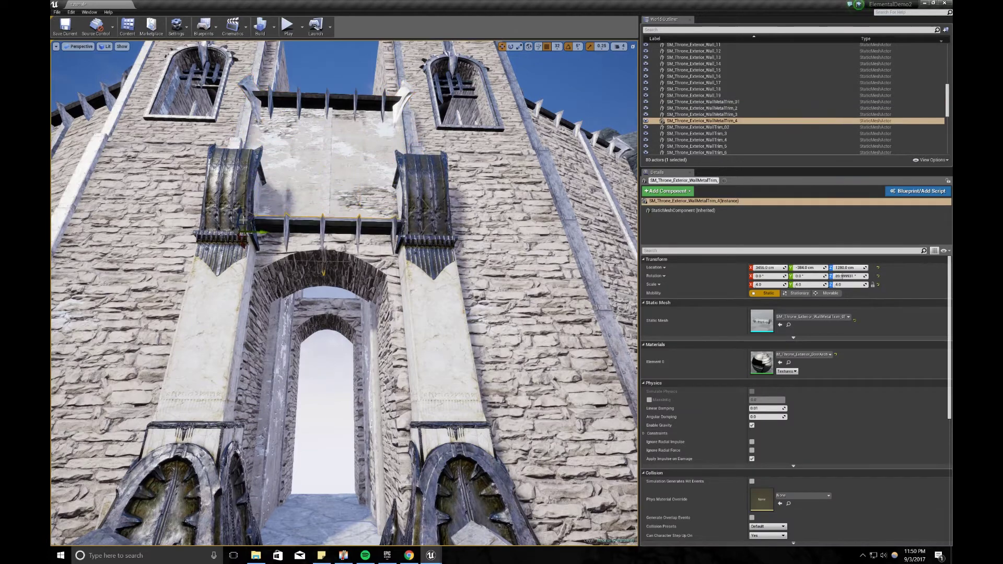
scroll(273, 215, "up", 5)
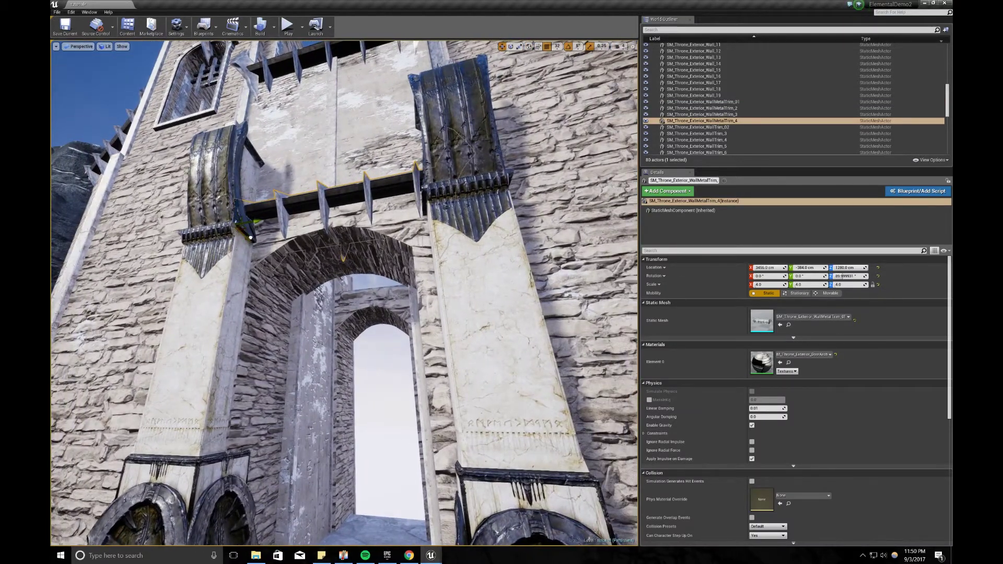
left_click_drag(250, 238, 356, 301)
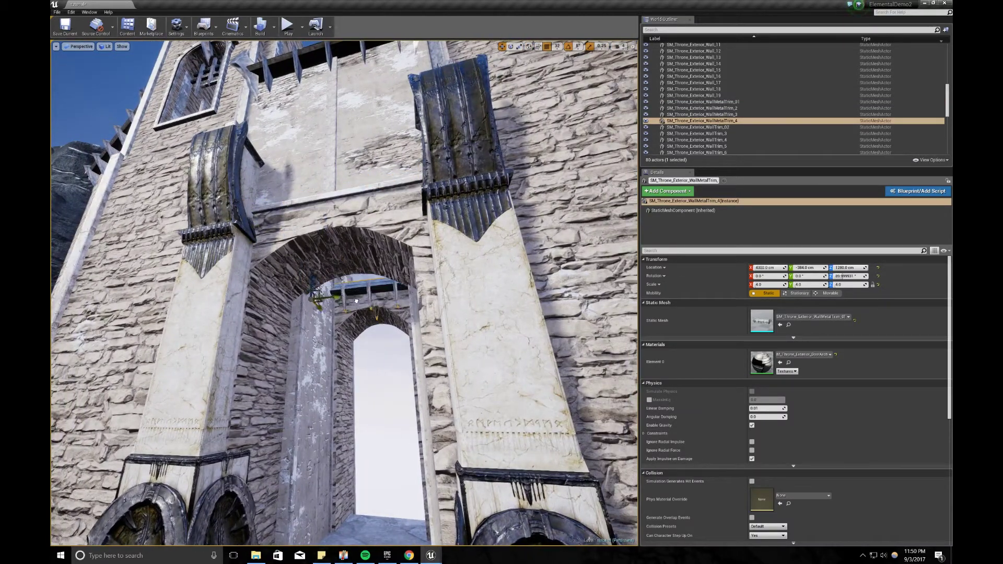
Step: Fit the metal trim copy in depth against the wall above the passage's far arch and deselect it
key("w")
right_click_drag(358, 301, 314, 335)
right_click_drag(353, 274, 311, 190)
left_click_drag(282, 195, 327, 199)
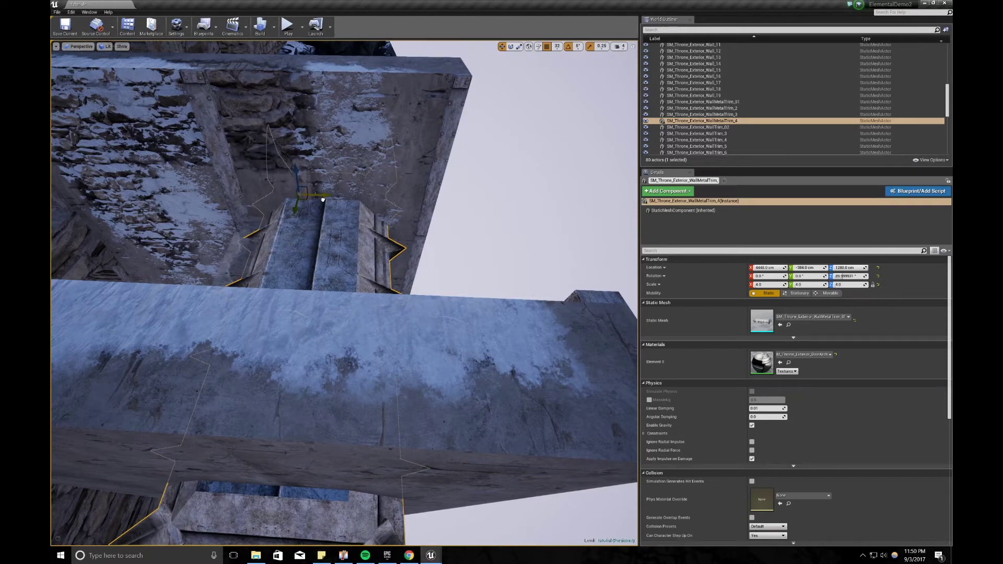
right_click_drag(323, 200, 295, 181)
key("w")
key("s")
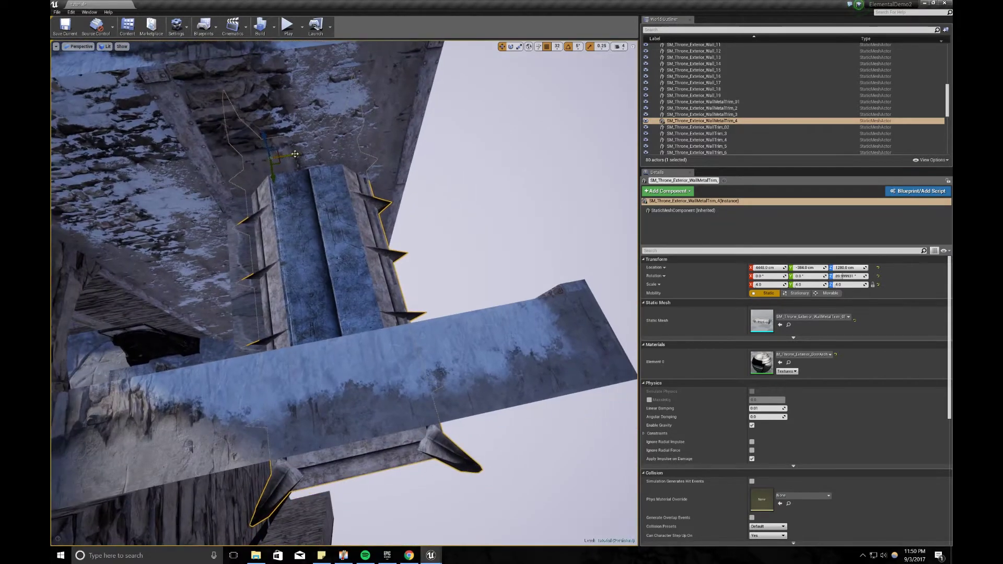
left_click_drag(295, 155, 269, 157)
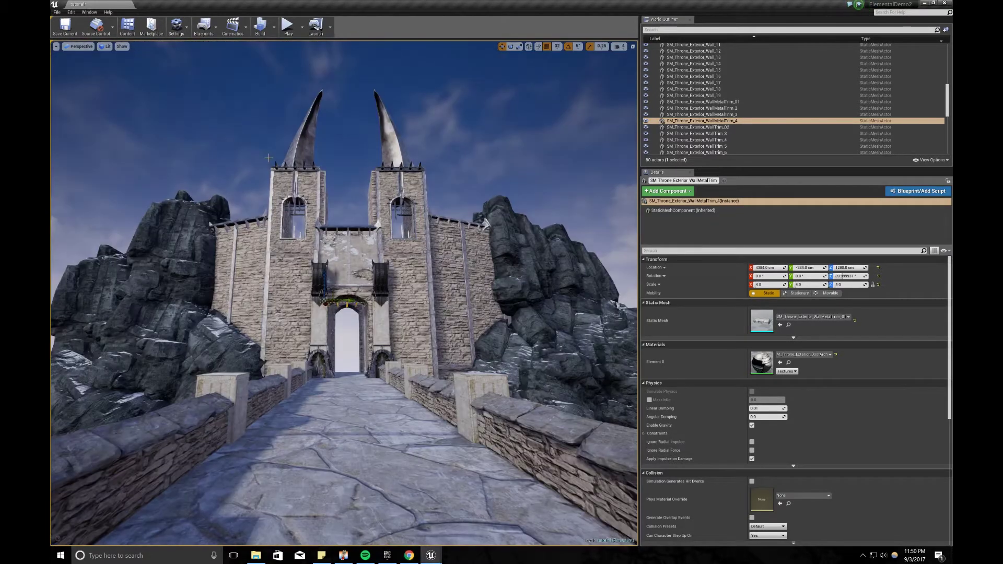
left_click(269, 157)
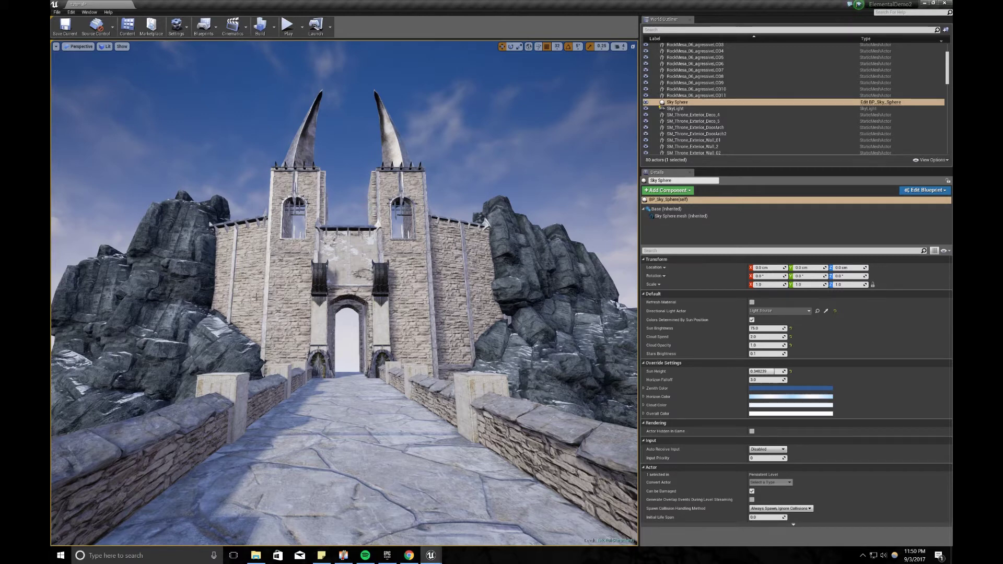
Step: Place an SM_Throne_Interior_Pillar_7 mesh on the near end of the bridge and set its uniform scale to 4
mouse_move(431, 556)
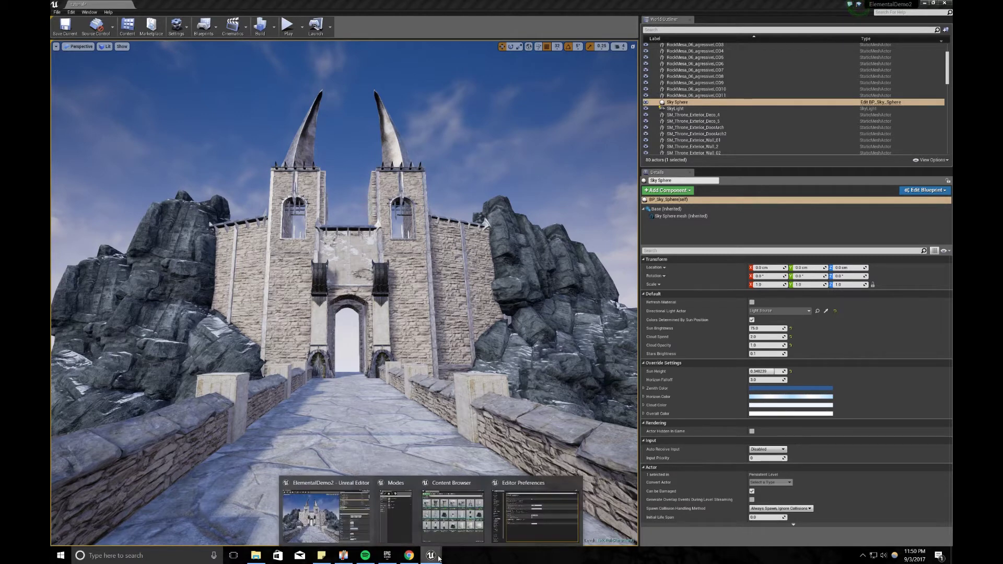
left_click(462, 530)
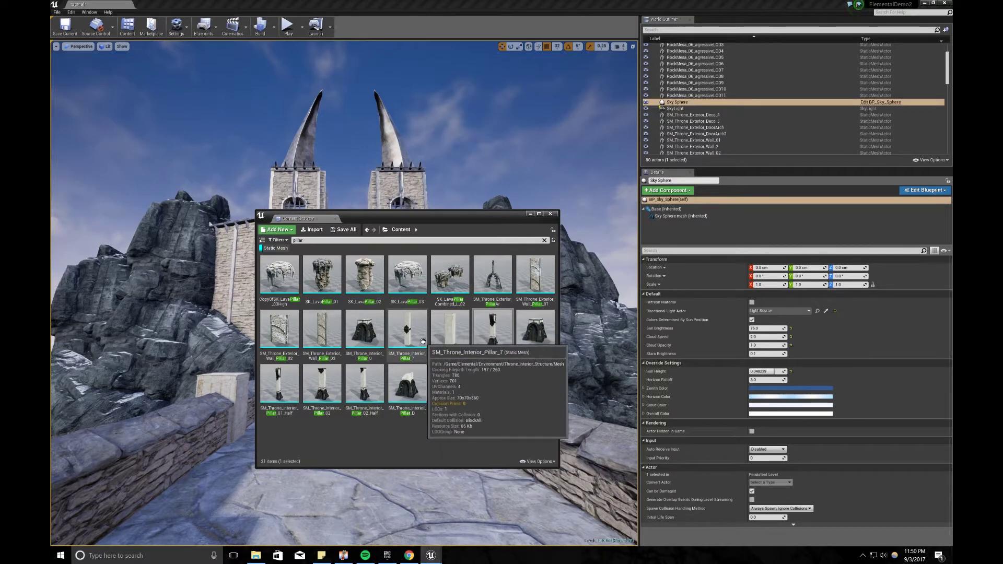
left_click_drag(424, 341, 242, 470)
left_click(530, 215)
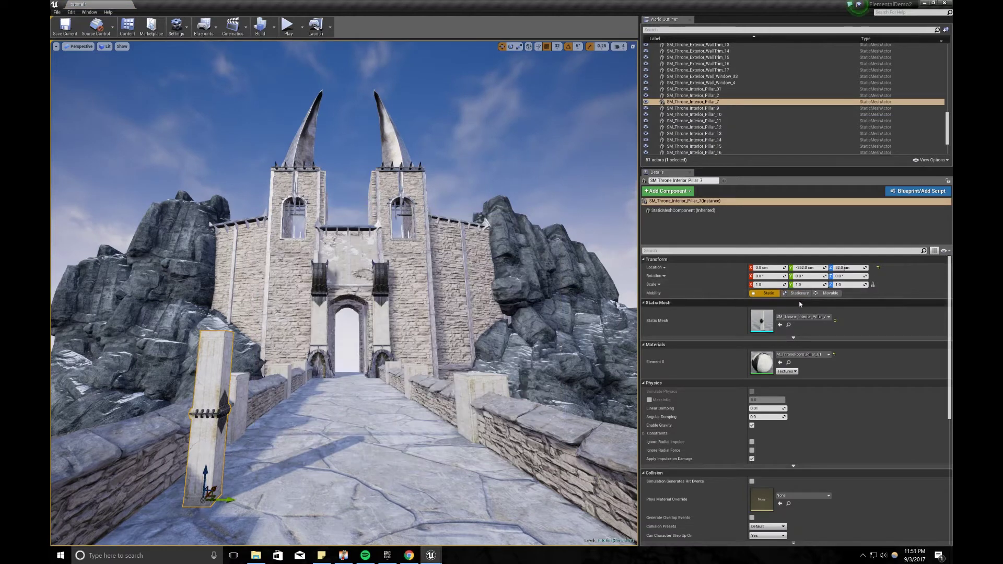
left_click(776, 285)
type("4")
key("Return")
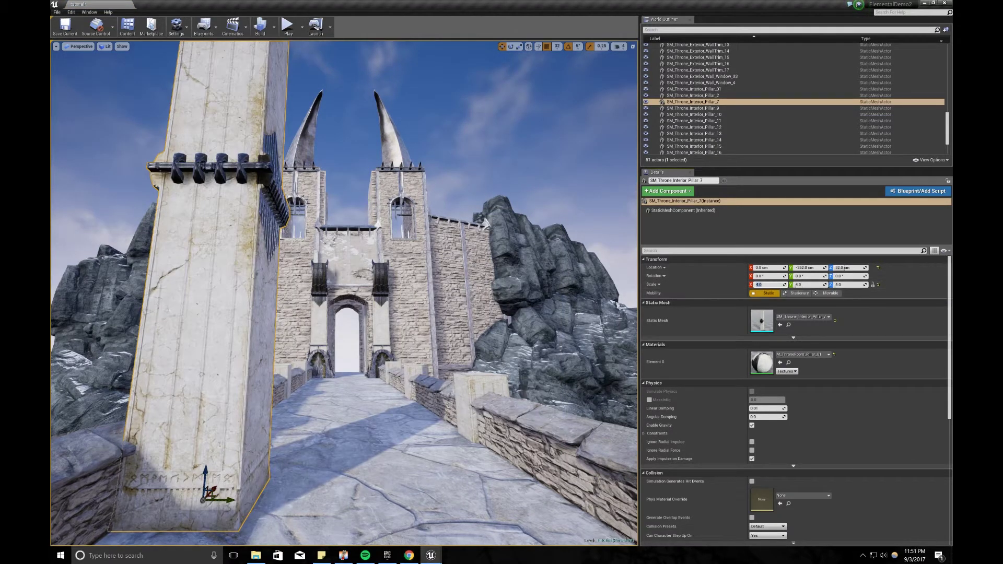
Step: Move the banded pillar along the bridge to the castle front and sideways to the left tower's outer edge
right_click_drag(450, 314, 352, 340)
key("d")
key("s")
right_click_drag(298, 275, 313, 274)
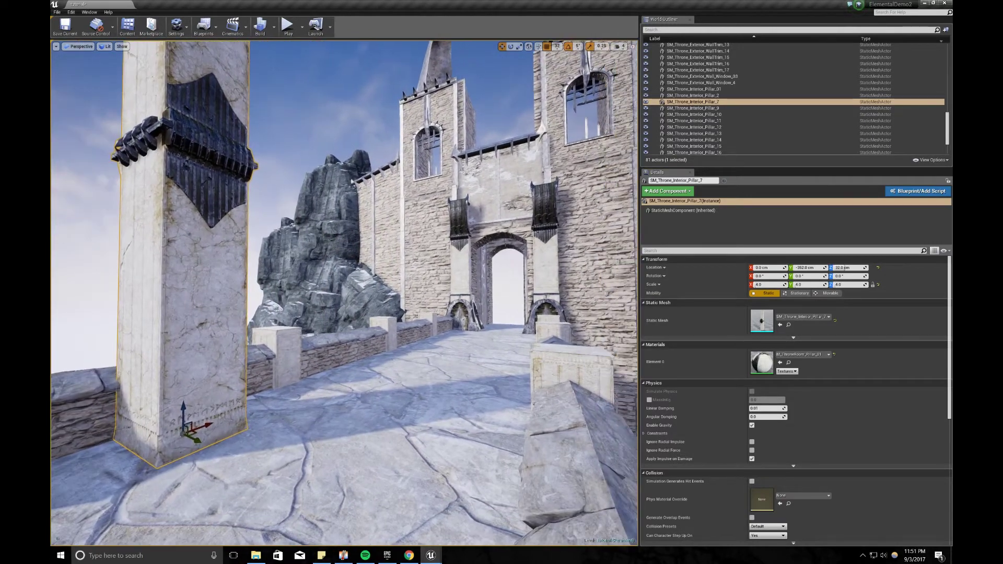
left_click_drag(208, 425, 473, 329)
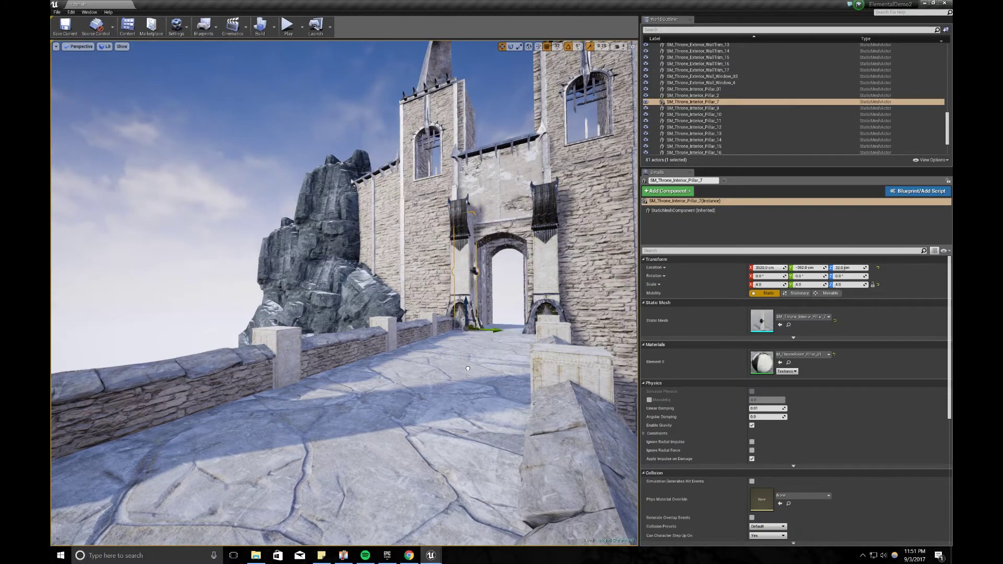
key("w")
right_click_drag(473, 329, 471, 290)
key("a")
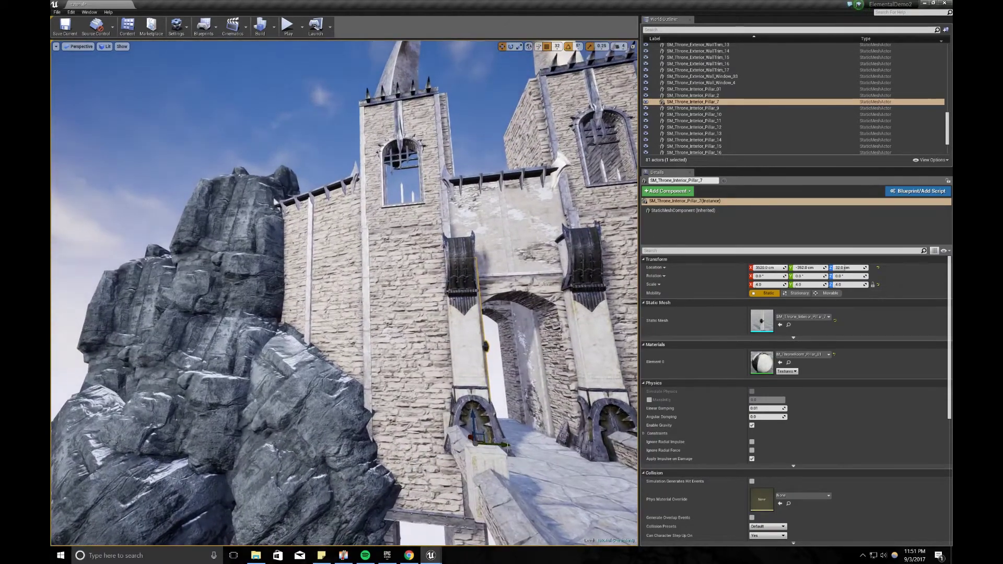
left_click_drag(507, 444, 452, 442)
Step: Rotate the banded pillar 90 degrees so its spiked ornament faces forward, and fit it over the left tower's outer corner
key("e")
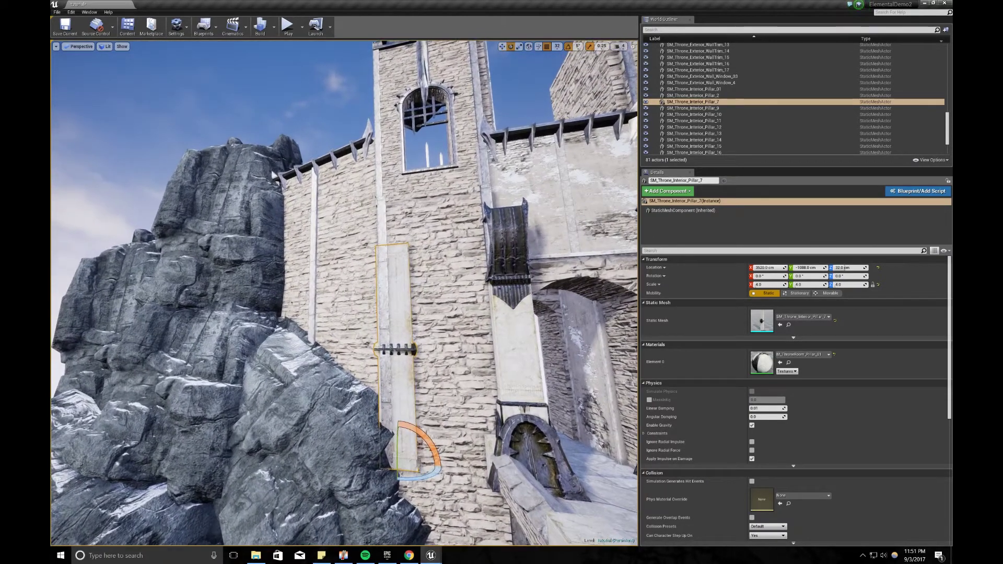
left_click_drag(423, 477, 400, 449)
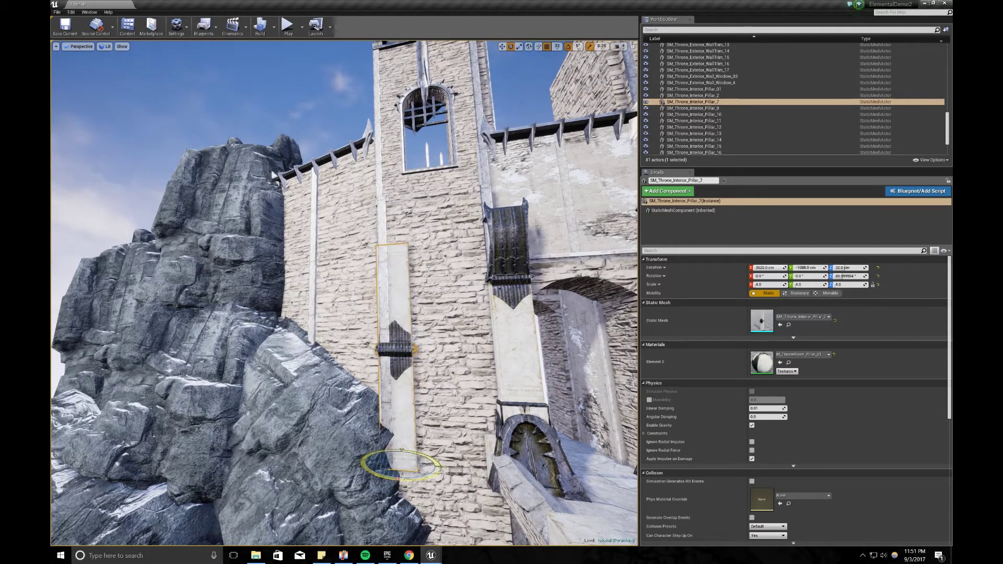
key("d")
right_click_drag(433, 469, 369, 466)
key("w")
left_click_drag(430, 466, 425, 480)
key("a")
right_click_drag(425, 480, 476, 478)
left_click_drag(398, 457, 354, 447, "alt")
key("a")
mouse_move(374, 405)
right_mouse_down()
mouse_move(400, 405)
mouse_move(392, 397)
right_mouse_up()
key("s")
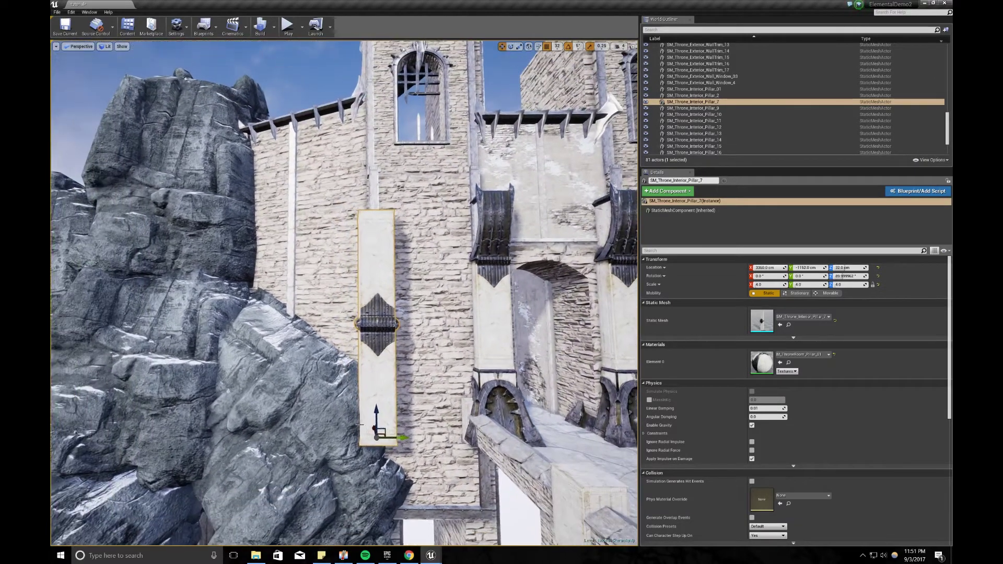
Step: Raise the banded pillar toward the tower top and stack two copies below it to form a full-height column
left_click_drag(384, 379, 384, 273)
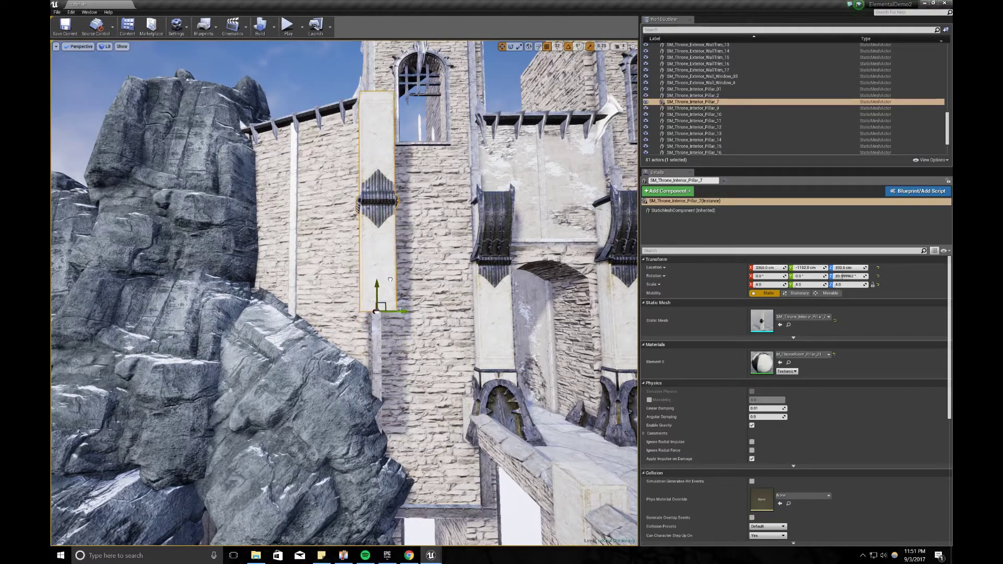
key("s")
right_click_drag(397, 320, 396, 307)
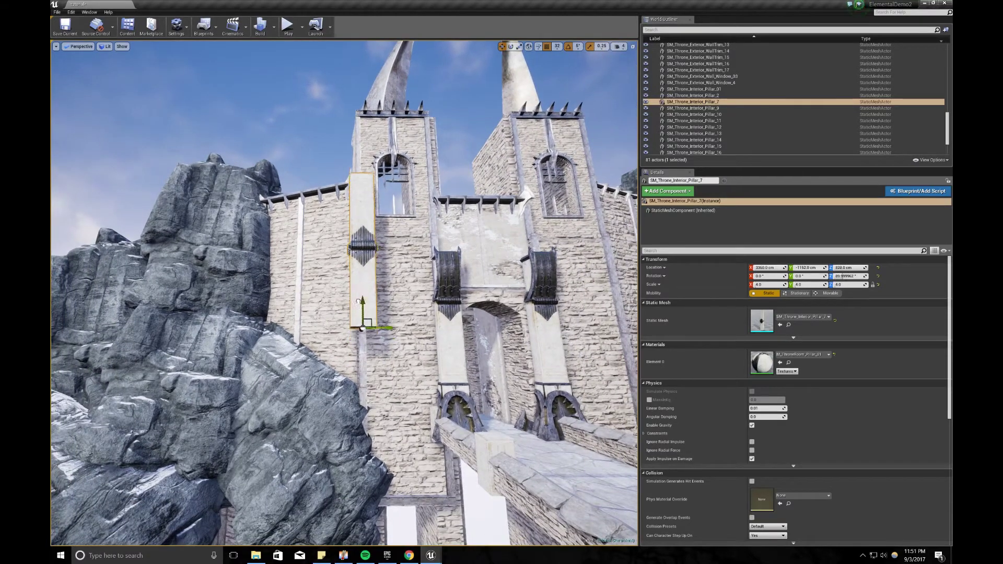
left_click_drag(359, 302, 353, 403)
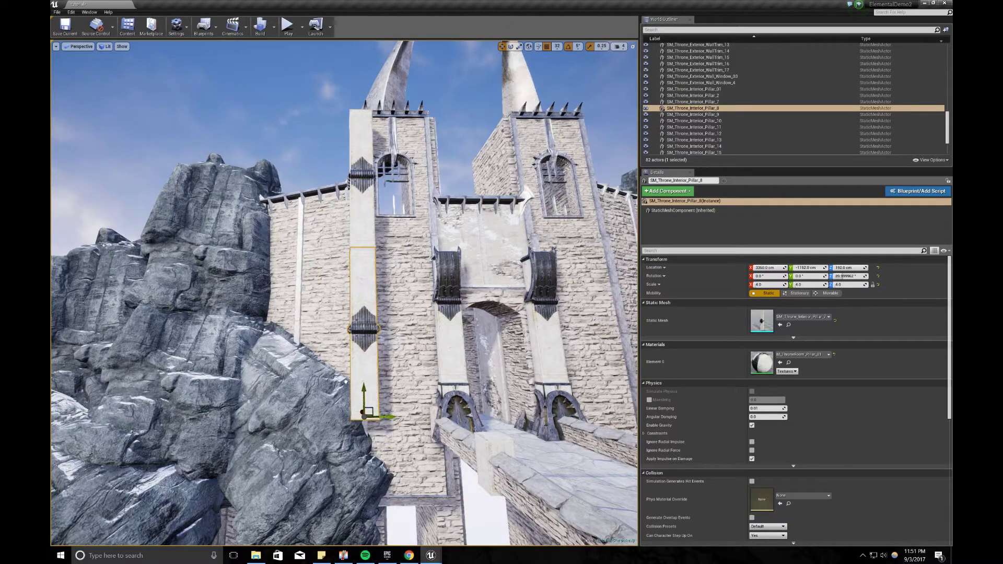
mouse_move(345, 382)
right_mouse_down()
mouse_move(335, 386)
mouse_move(350, 384)
mouse_move(347, 369)
mouse_move(361, 387)
right_mouse_up()
left_click_drag(363, 382, 364, 491, "alt")
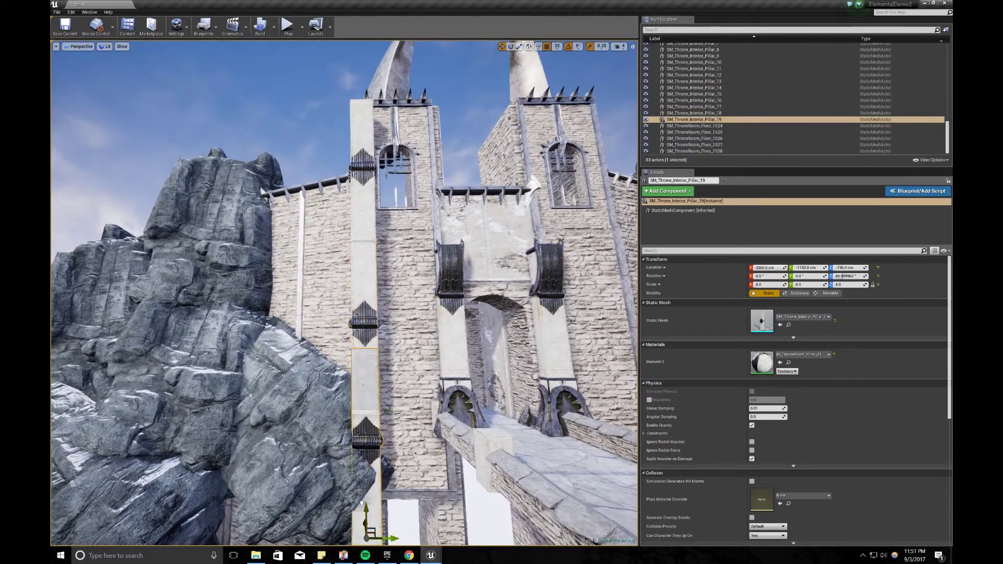
right_click_drag(364, 491, 365, 473)
left_click_drag(364, 443, 362, 499)
Step: Select all three stacked pillars of the left column and duplicate them across to the right tower's outer corner
left_click(369, 357, "ctrl")
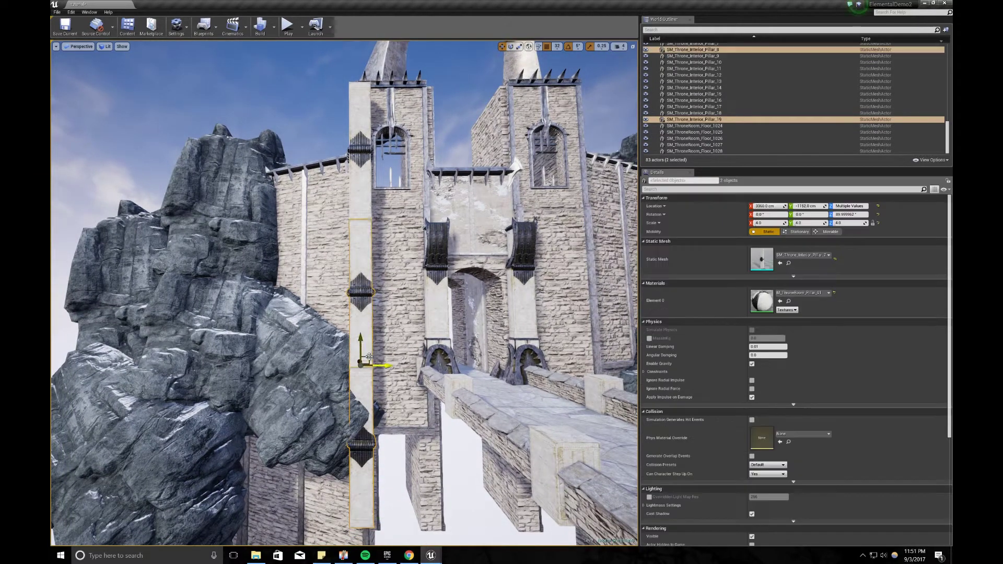
left_click(369, 202, "ctrl")
right_click_drag(369, 202, 324, 253)
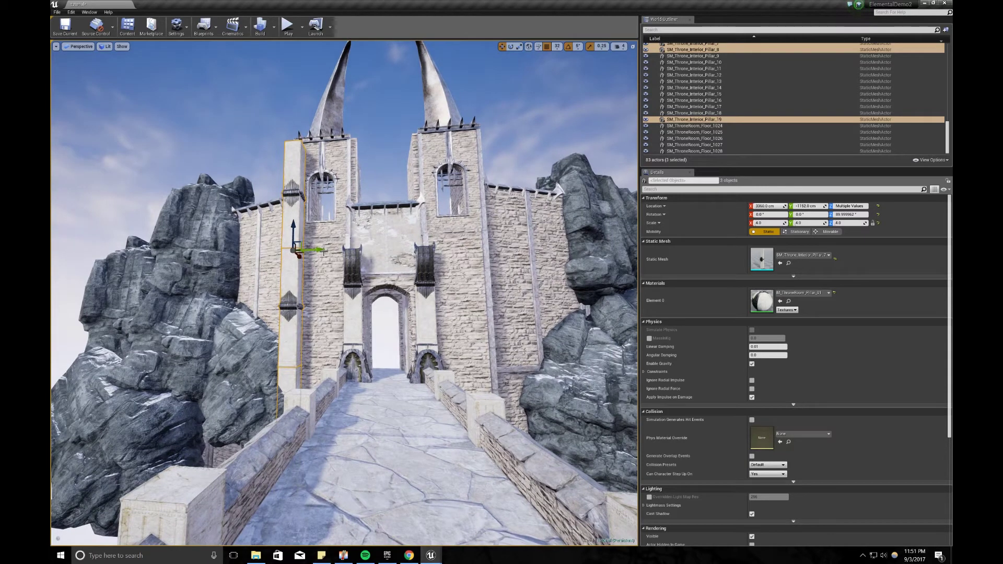
left_click_drag(322, 249, 528, 261, "alt")
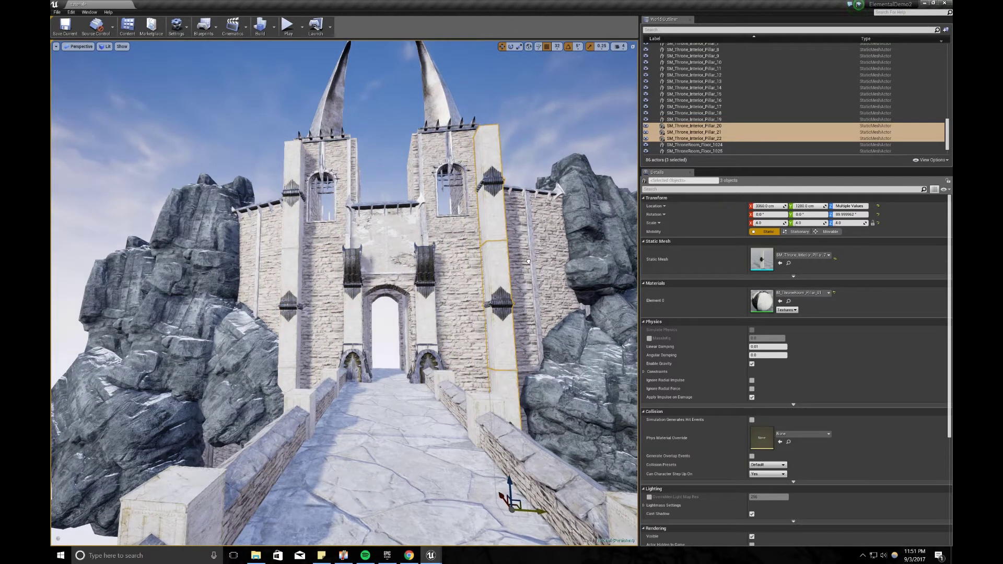
Step: Duplicate the right tower's three-piece column outward and push the copy back to the right side wall
key("d")
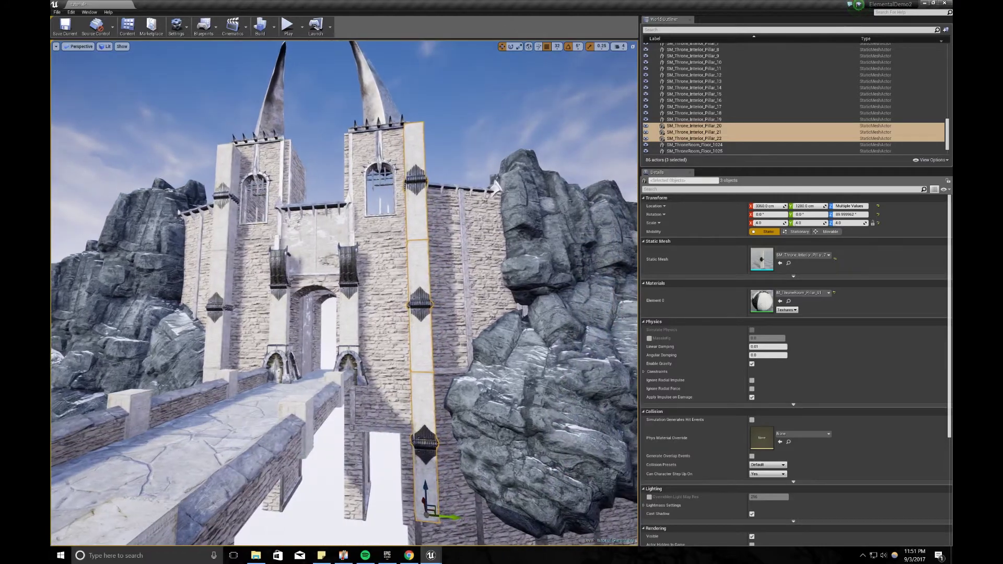
left_click_drag(451, 517, 483, 520, "alt")
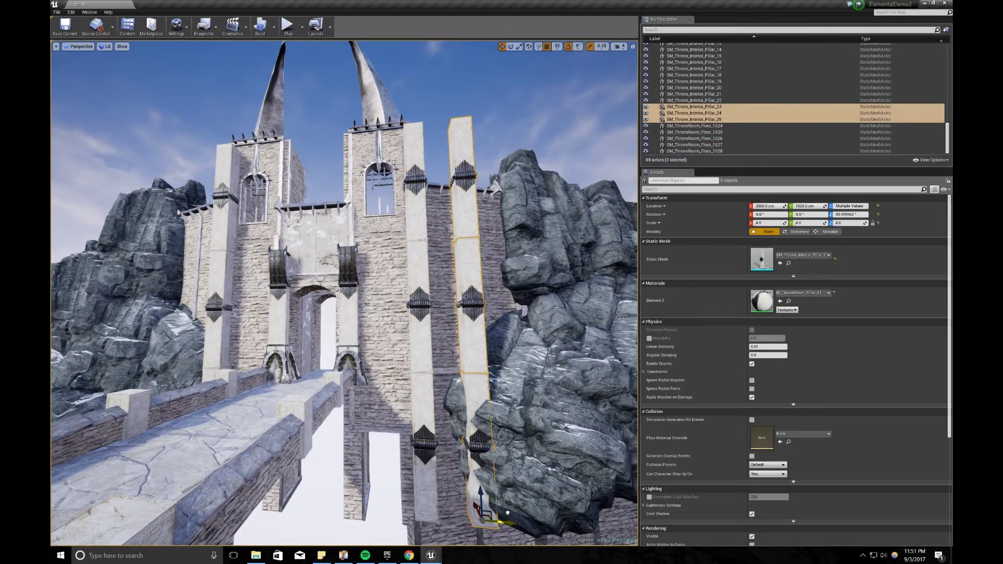
right_click_drag(484, 520, 490, 520)
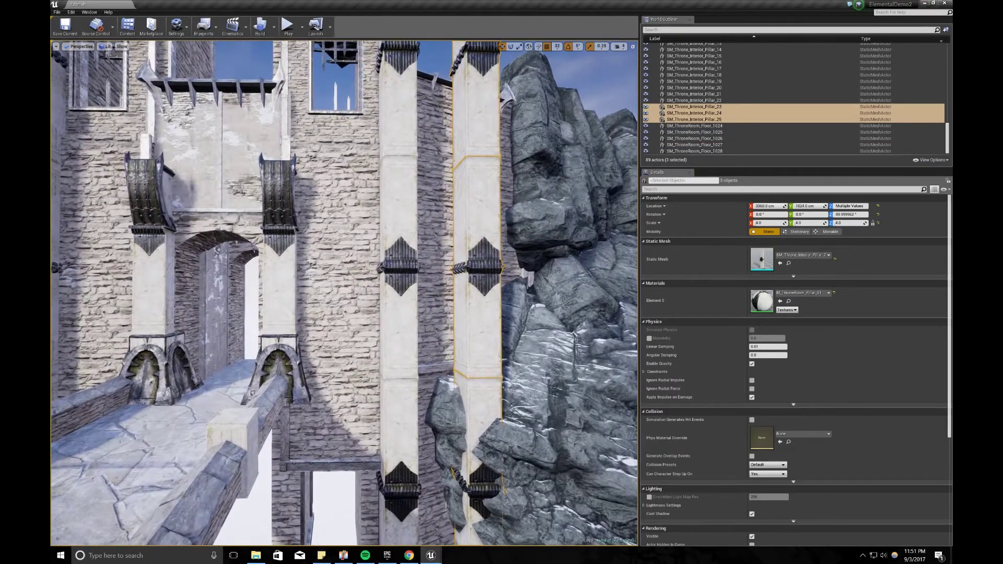
right_click_drag(464, 489, 478, 509)
left_click_drag(426, 478, 438, 502)
Step: Rotate the side wall column to about 70 degrees to follow the curved wall, and lower it below the wall's top edge
key("e")
key("s")
right_click_drag(438, 502, 438, 491)
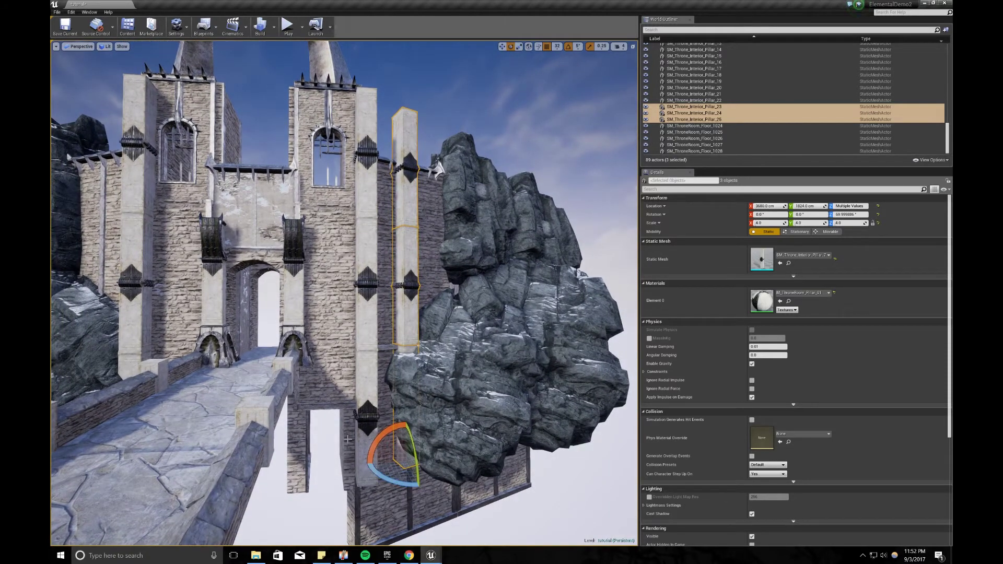
key("w")
left_click_drag(407, 434, 414, 496)
Step: Duplicate the right side wall column onto the left side wall, mirror the copy in X, and fit it against the wall
key("a")
right_click_drag(507, 526, 507, 527)
key("s")
left_click_drag(488, 495, 224, 486, "alt")
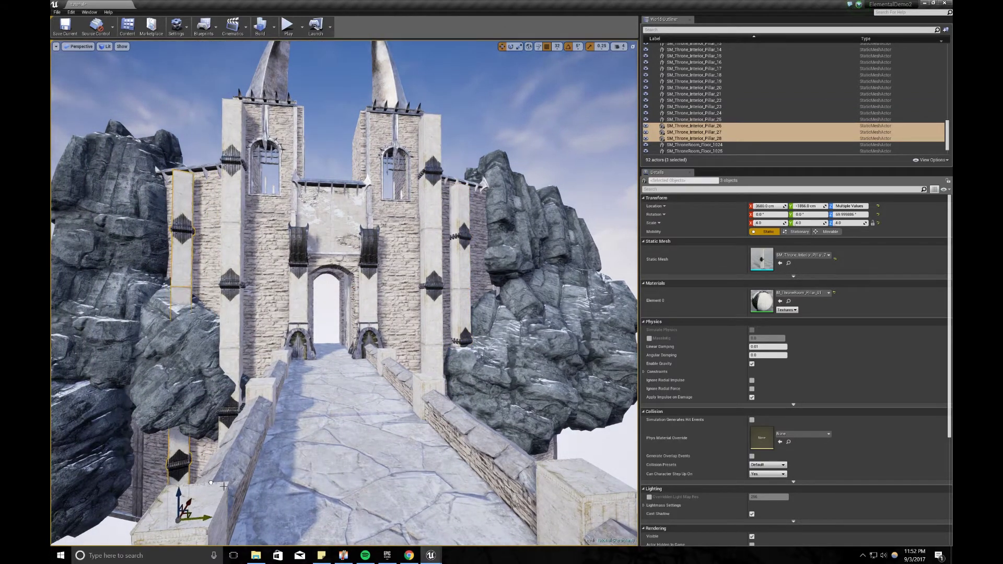
right_click(180, 243)
mouse_move(225, 453)
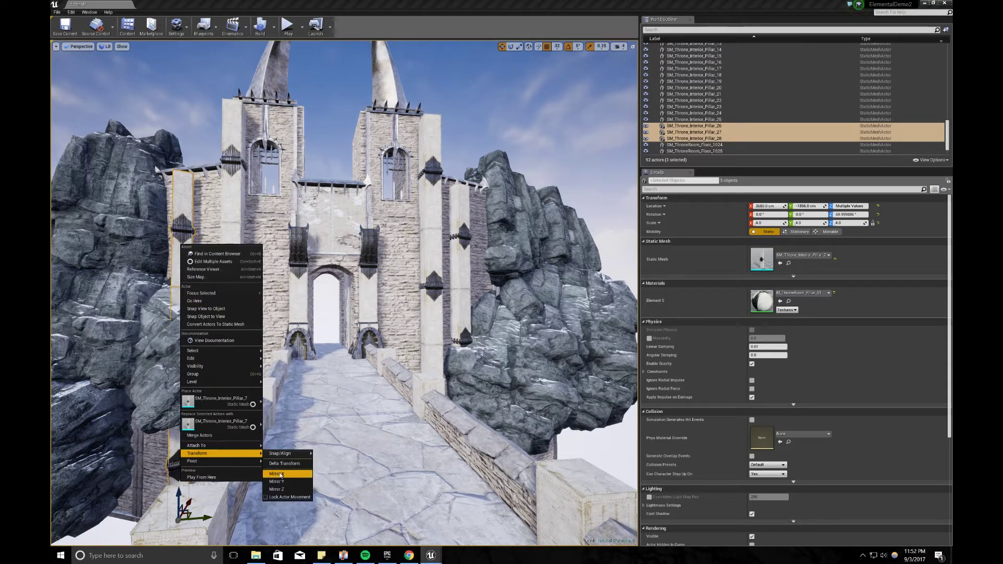
left_click(281, 474)
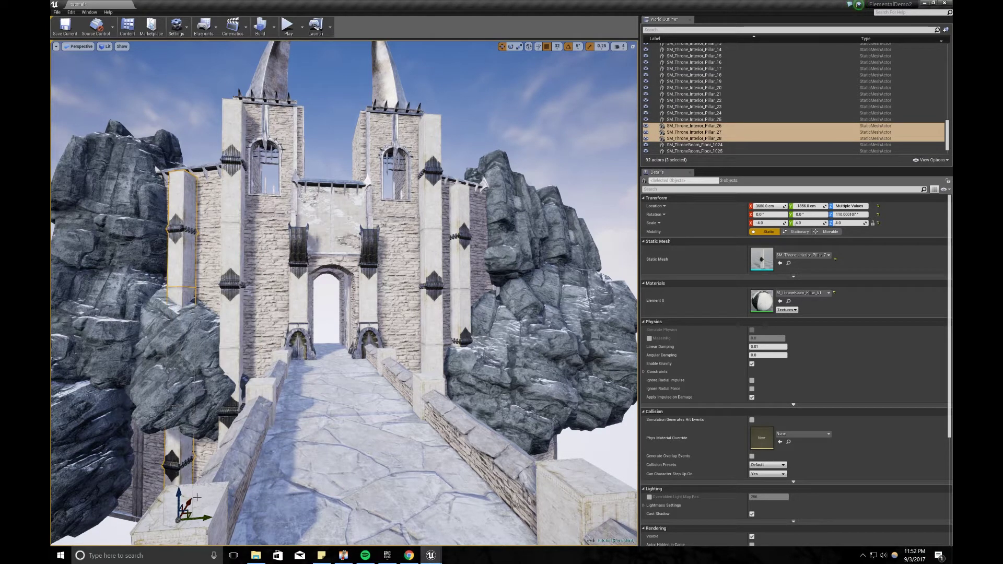
left_click_drag(196, 497, 194, 495)
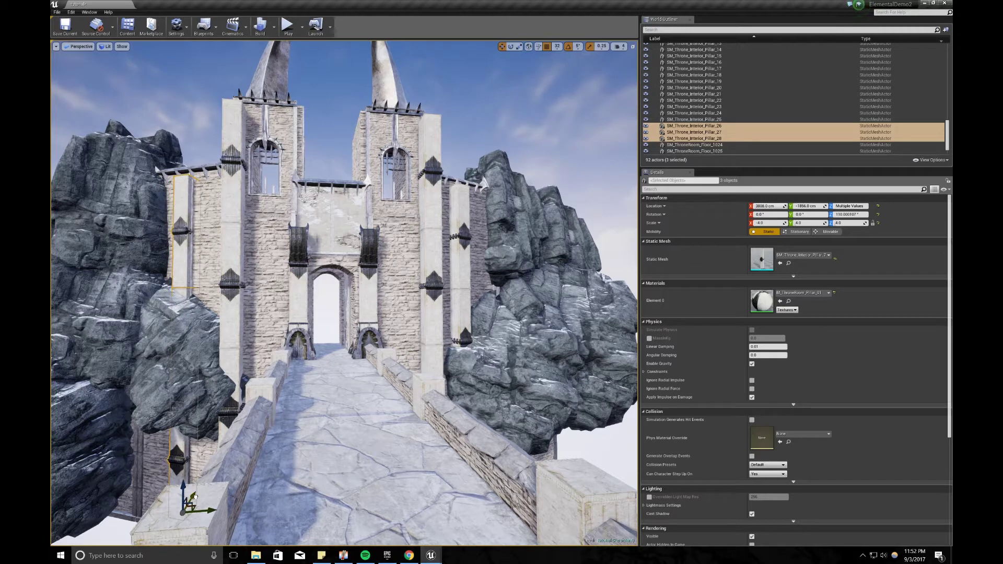
Step: Try a copy of the gate wall's metal trim along the left tower's top edge, and delete the copy
left_click(471, 124)
scroll(335, 247, "down", 3)
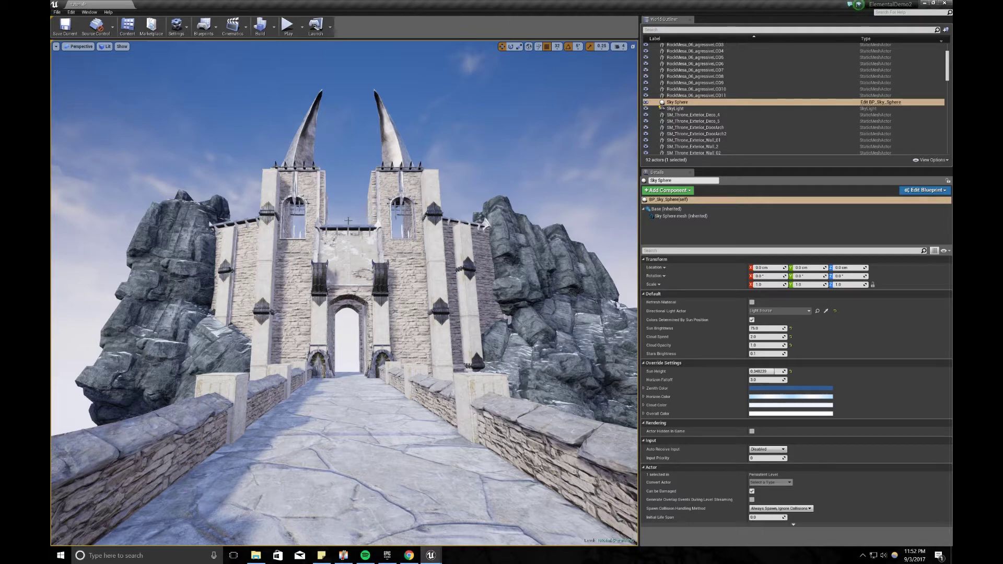
left_click(347, 225)
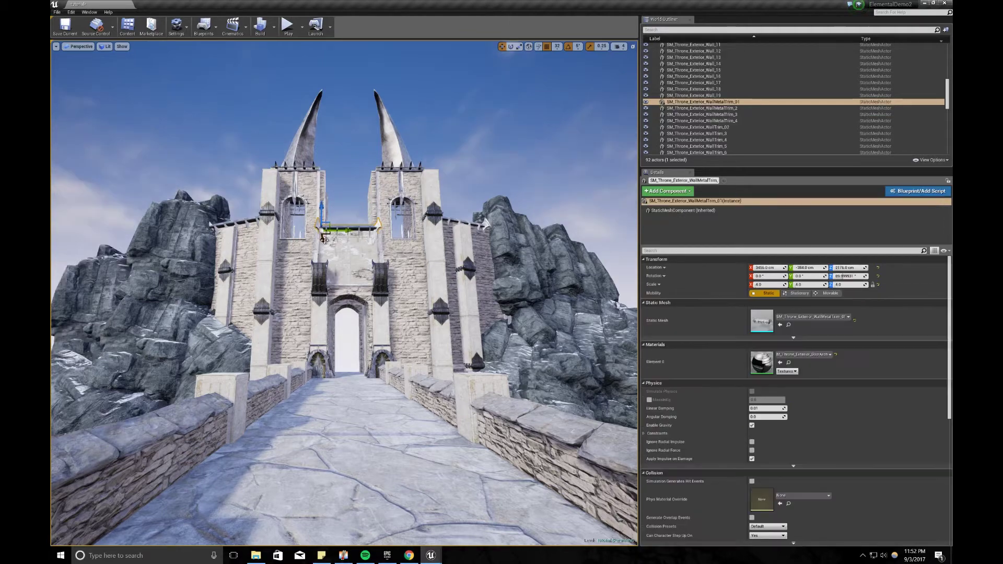
key("f")
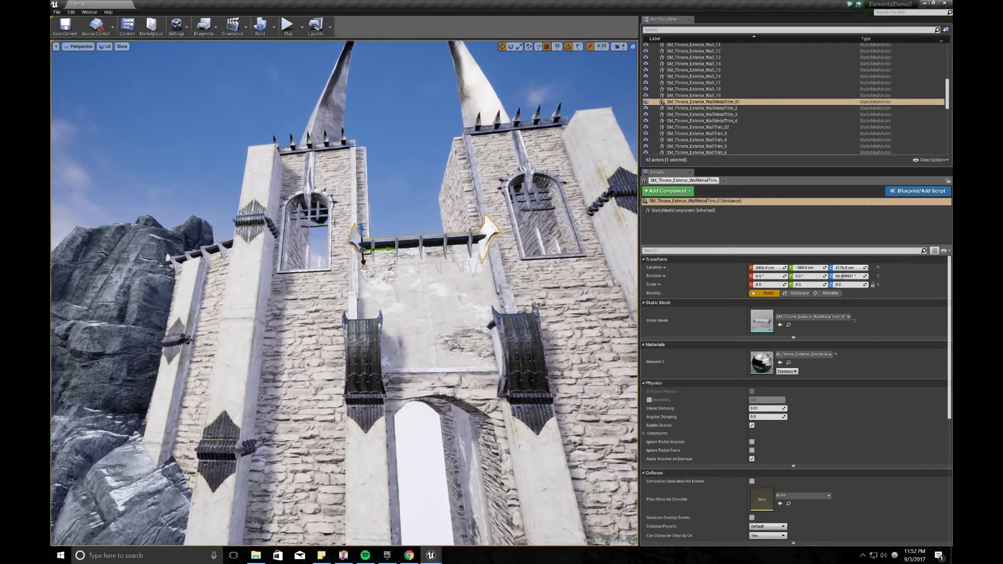
left_click_drag(364, 225, 287, 149, "alt")
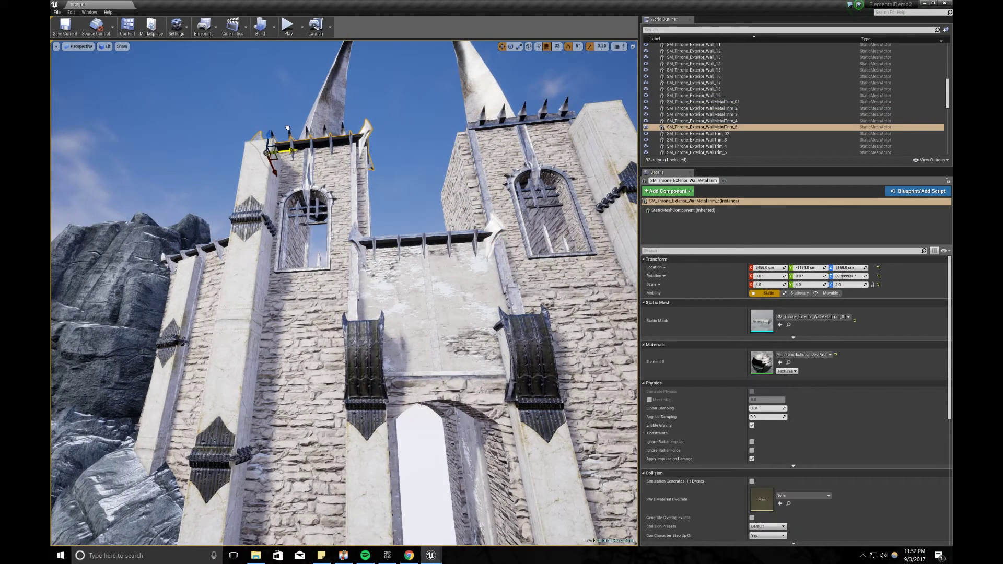
right_click_drag(287, 150, 282, 175)
key("w")
key("s")
key("f")
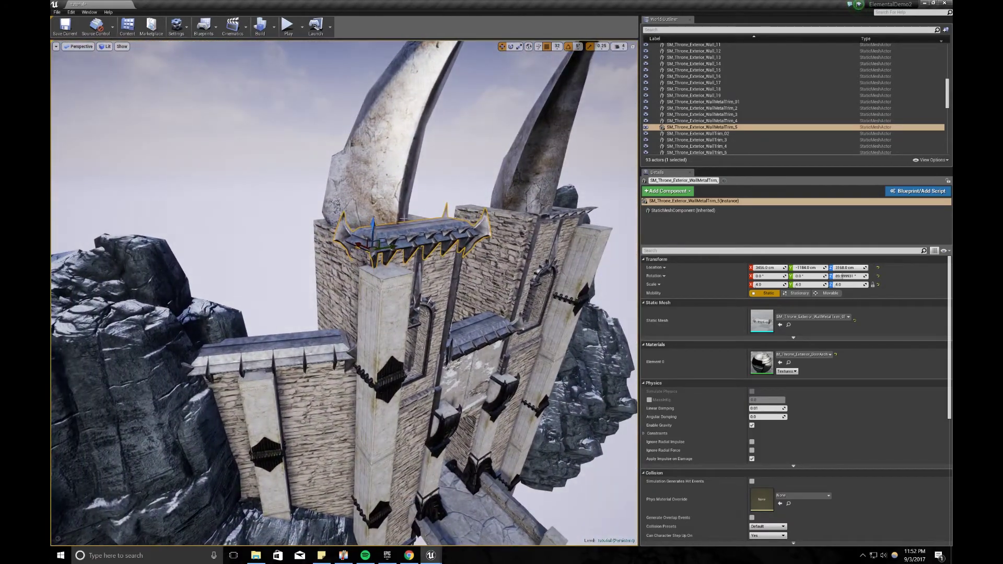
key("Delete")
Step: Select all six stacked pillars of both towers' outer columns and nudge them together
left_click(389, 282)
key("f")
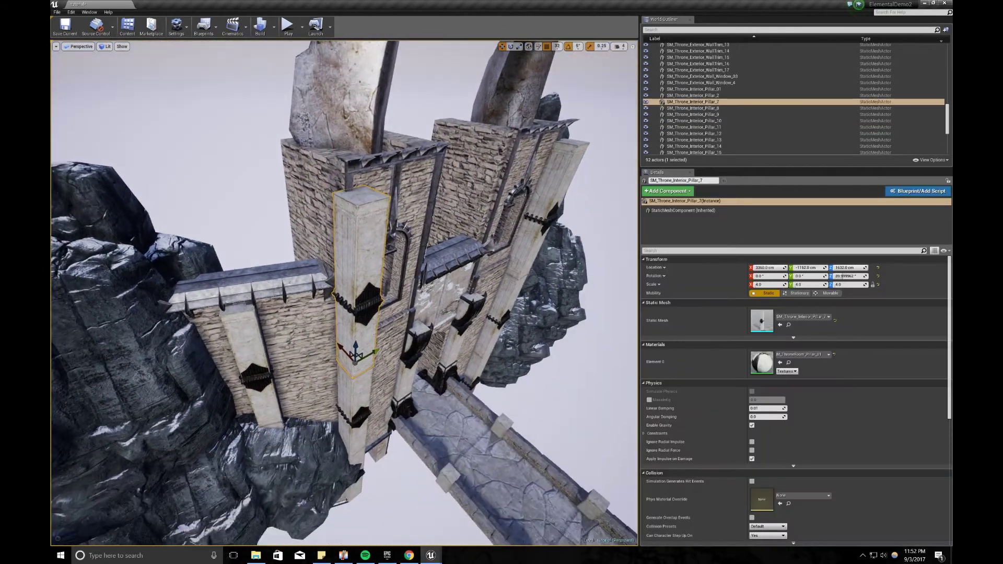
left_click(360, 395, "ctrl")
left_click(360, 460, "ctrl")
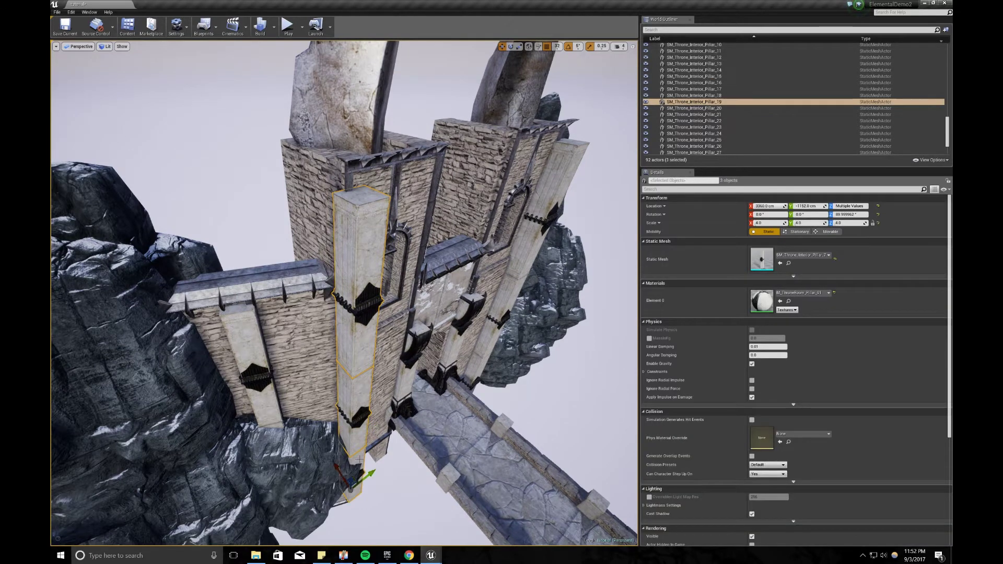
left_click(556, 191, "ctrl")
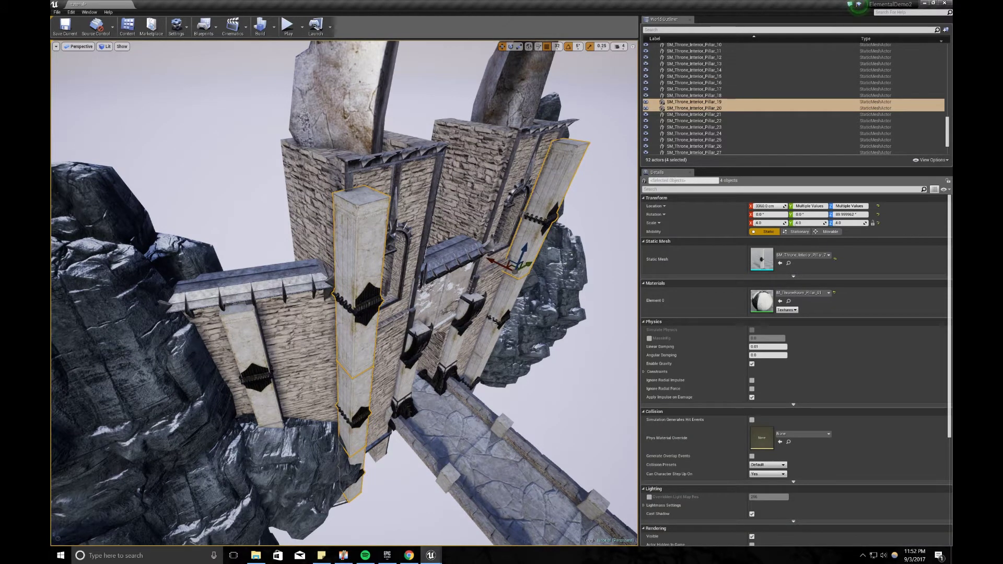
left_click(499, 315, "ctrl")
left_click(483, 346, "ctrl")
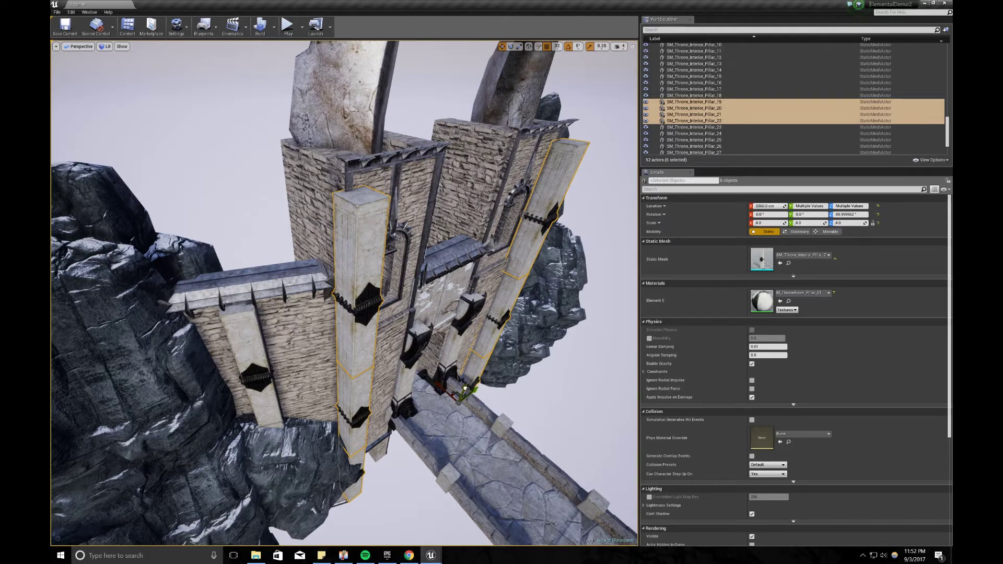
left_click_drag(465, 389, 464, 385)
key("d")
right_click_drag(326, 260, 293, 261)
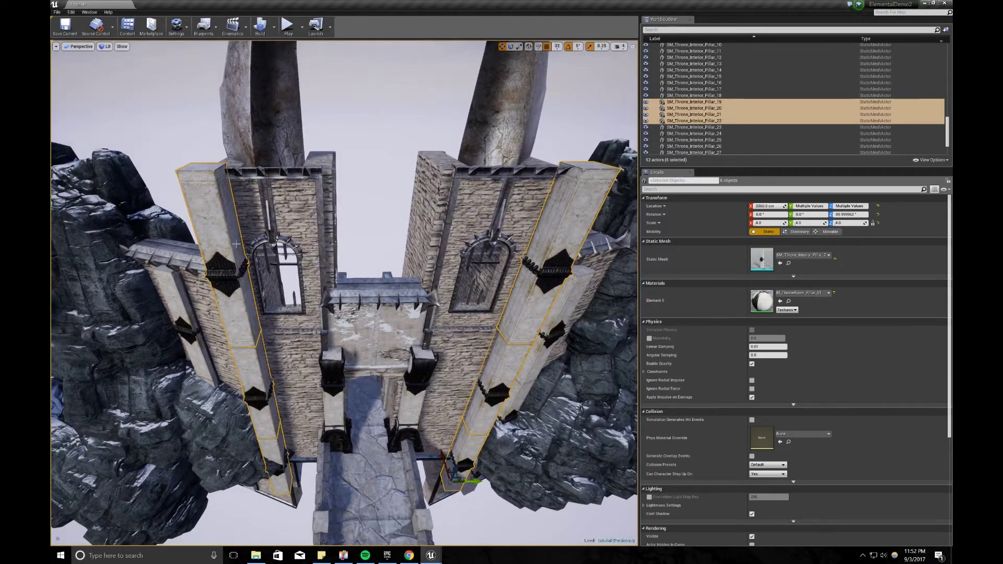
Step: Duplicate the left outer column's top pillar across to the left tower's inner edge and fit it against the wall
left_click(243, 265)
left_click_drag(268, 338, 349, 339, "alt")
key("d")
right_click_drag(348, 340, 303, 341)
key("w")
left_click_drag(357, 347, 371, 341)
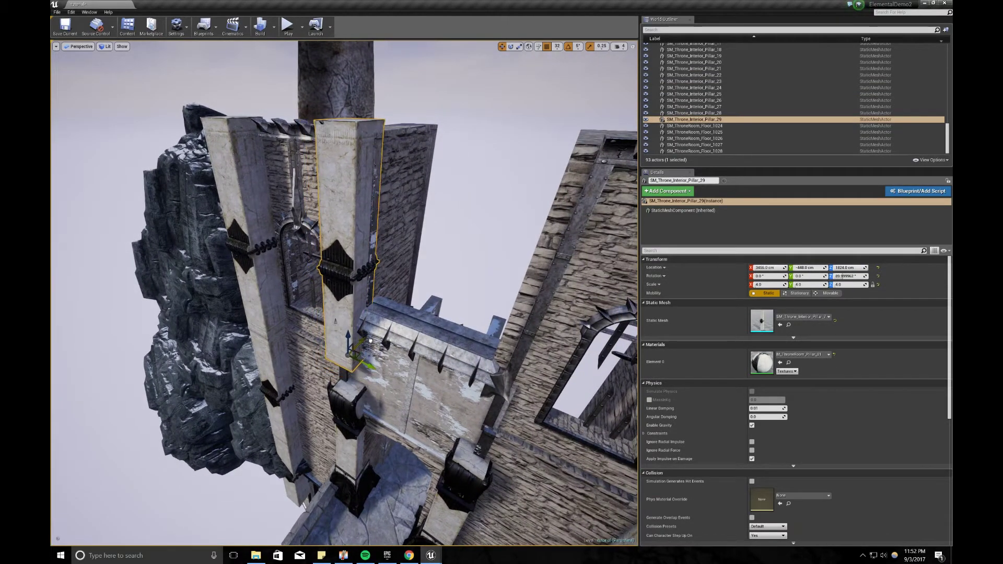
Step: Stack two more copies of the inner pillar beneath it to extend the column below the bridge
key("a")
right_click_drag(371, 340, 426, 341)
key("w")
key("s")
right_click_drag(363, 311, 362, 321)
left_click_drag(314, 268, 287, 403, "alt")
right_click_drag(287, 400, 332, 422)
left_click_drag(325, 370, 330, 518, "alt")
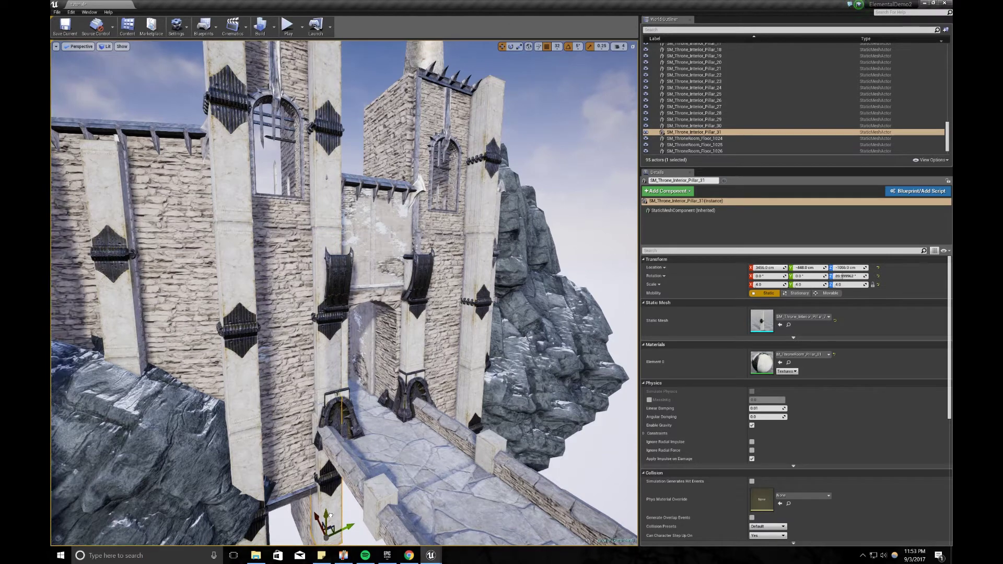
Step: Delete the two old arched-base pillars flanking the gate opening
left_click(339, 415)
right_click_drag(339, 415, 314, 400)
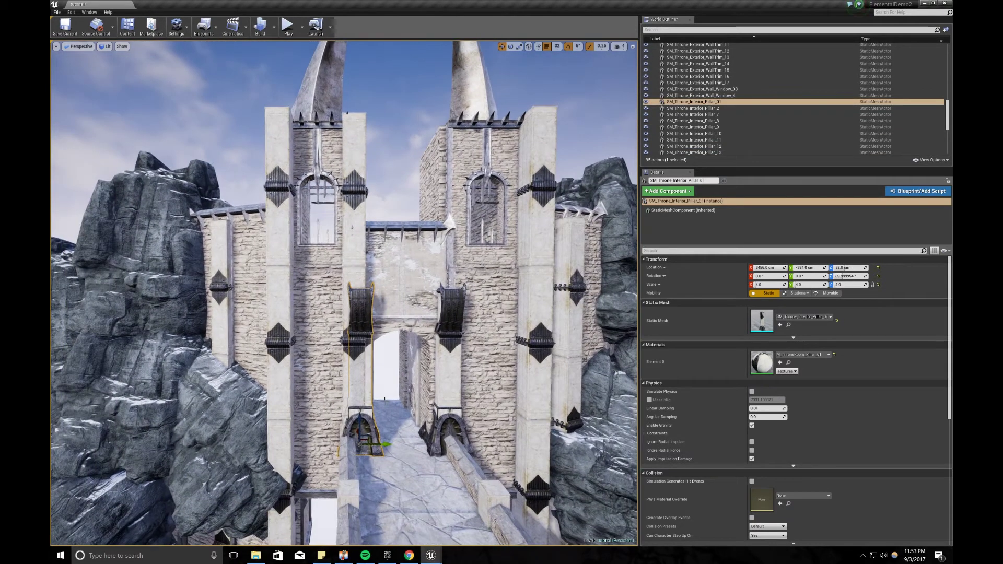
key("Delete")
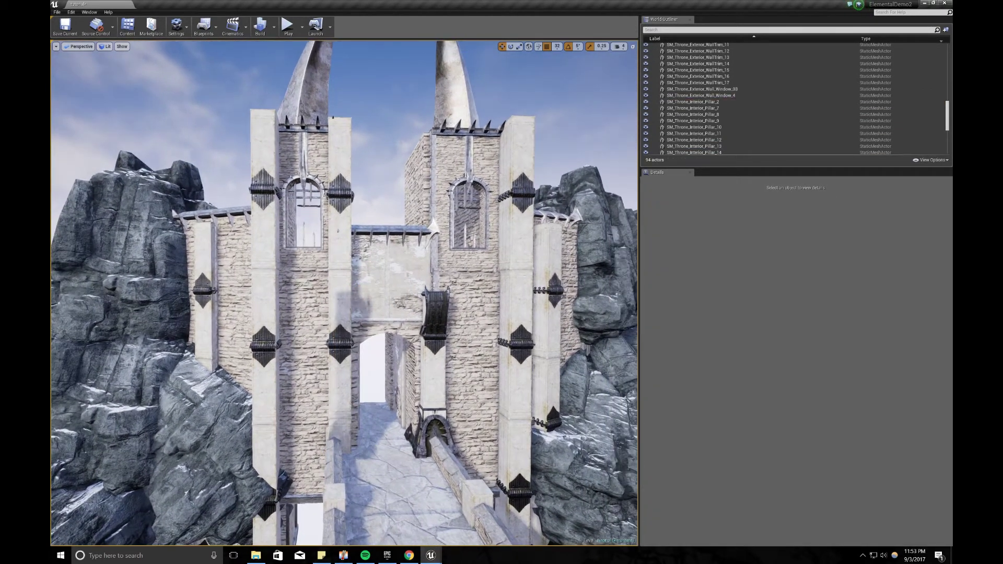
left_click(432, 347)
key("Delete")
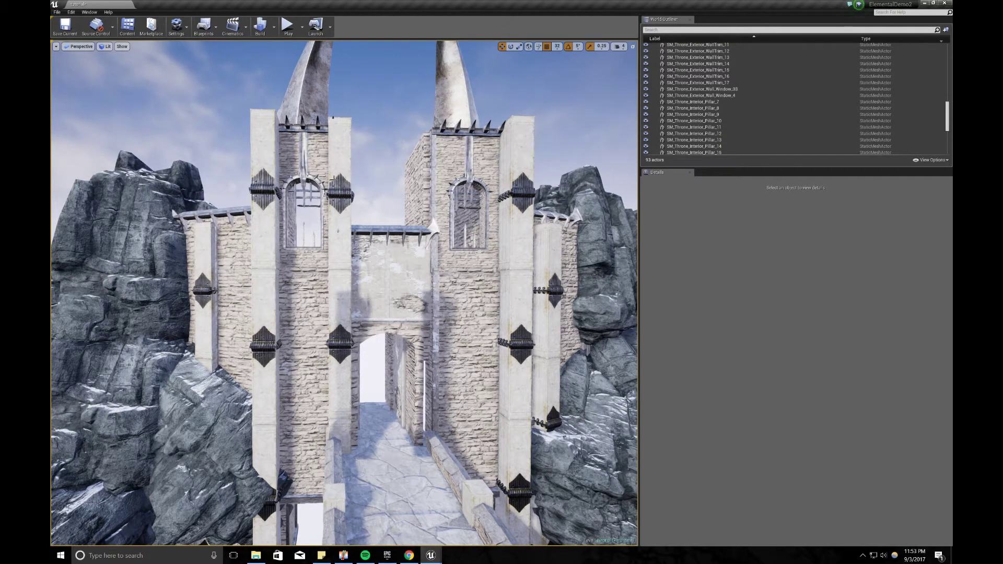
Step: Select all three pillars of the left tower's inner column and shift them closer to the gate opening
left_click(333, 180)
left_click(341, 418, "ctrl")
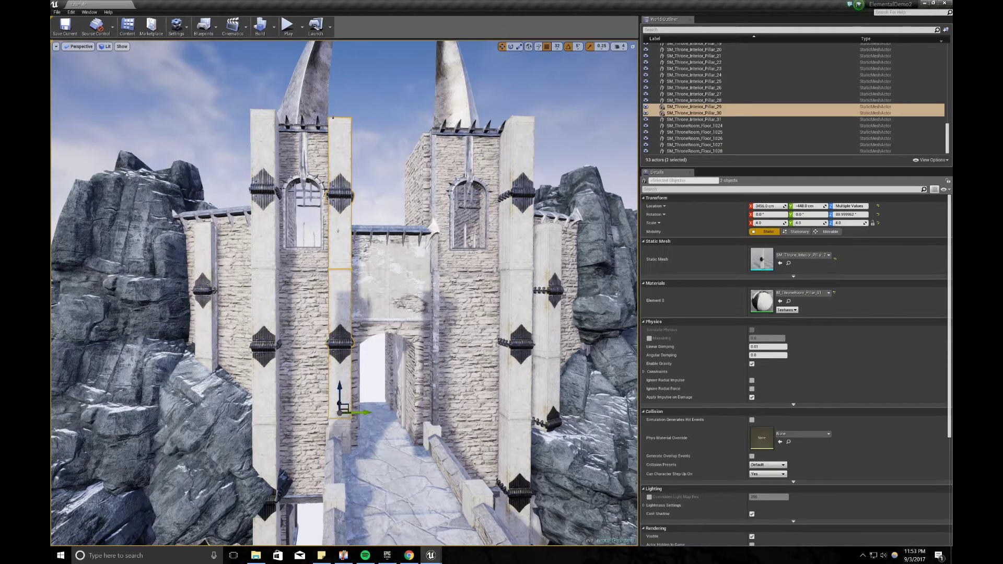
left_click(343, 437, "ctrl")
right_click_drag(342, 437, 351, 470)
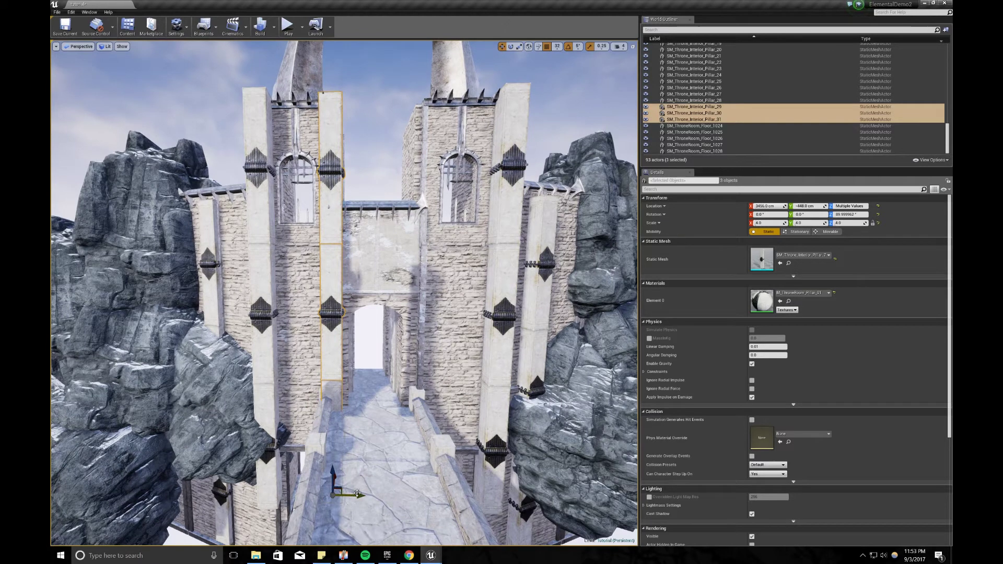
left_click_drag(357, 494, 368, 494)
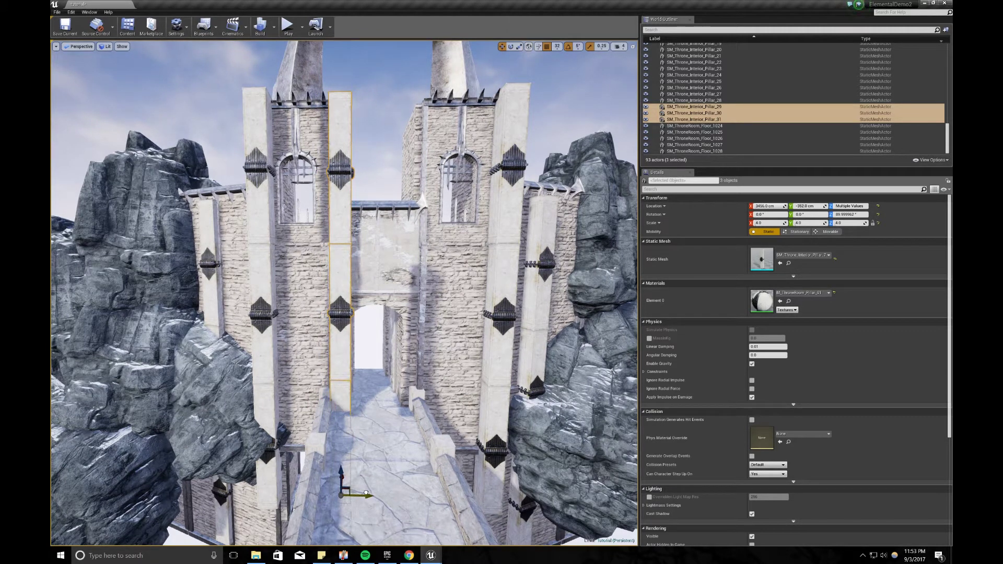
Step: Duplicate the three-piece inner column across to the right tower's inner edge and return to the saved front view
left_click_drag(365, 493, 429, 488, "alt")
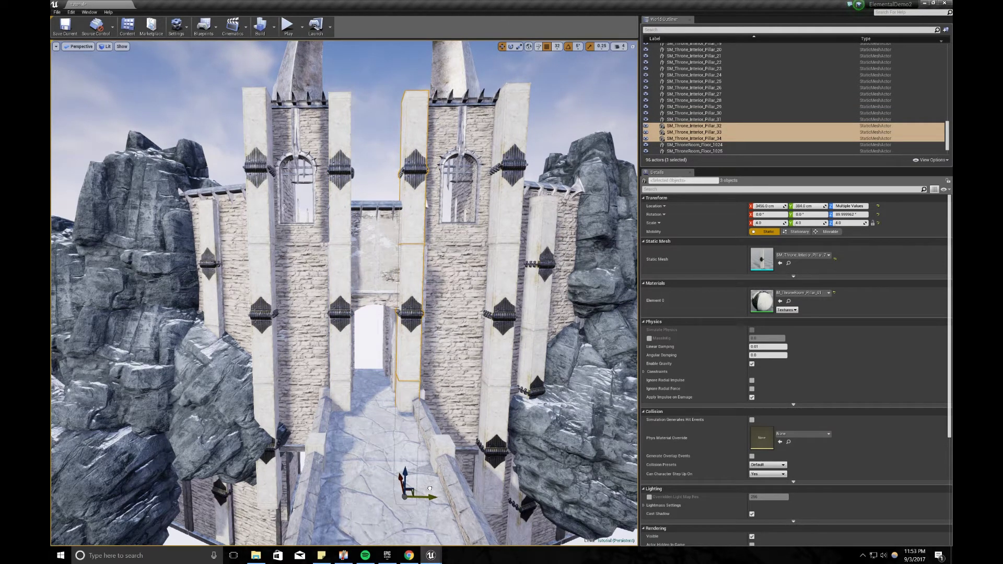
mouse_move(378, 436)
right_mouse_down()
mouse_move(382, 418)
mouse_move(381, 429)
right_mouse_up()
key("s")
left_click_drag(430, 484, 433, 486)
key("ctrl+z")
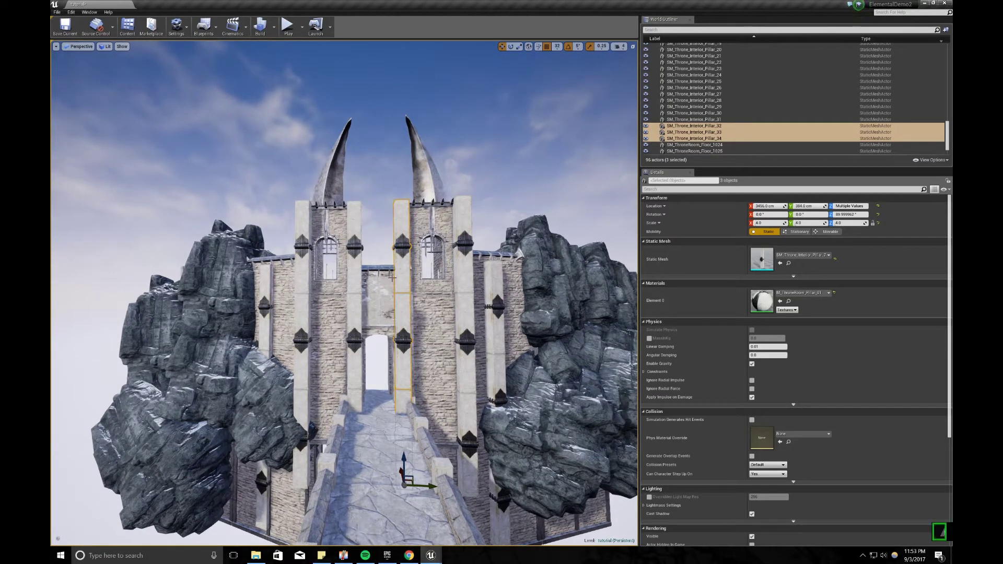
left_click(389, 270)
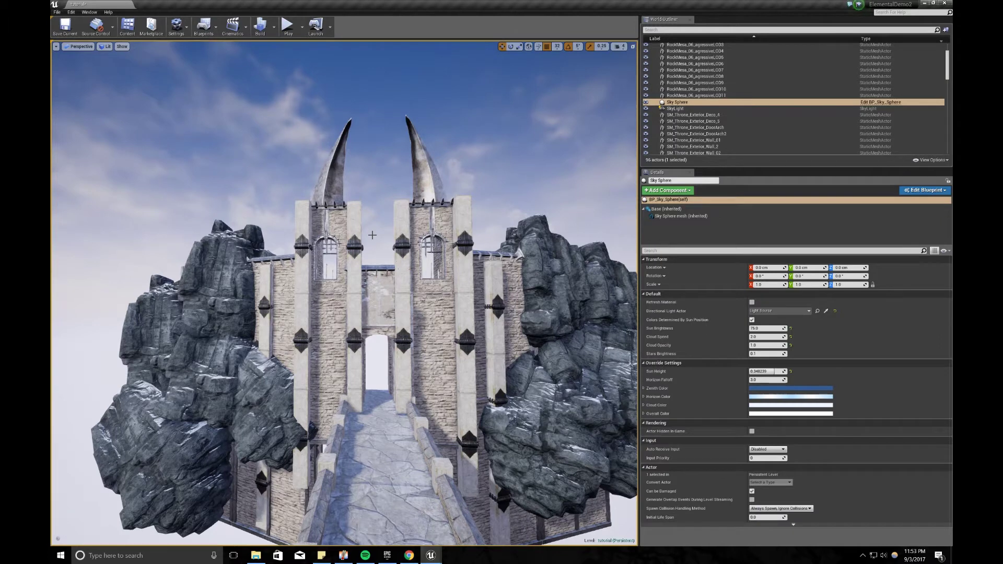
key("1")
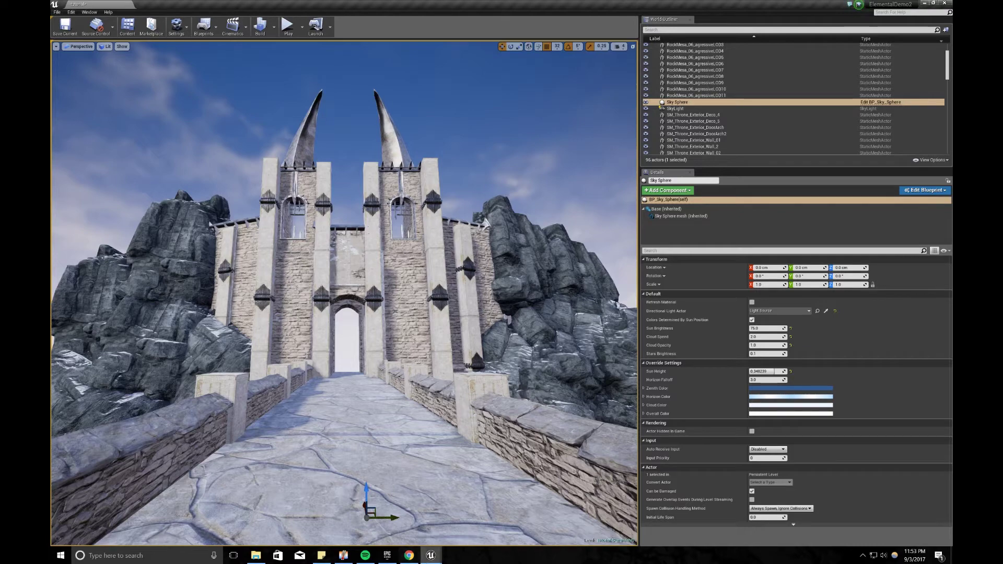
Step: Place the SM_Throne_Interior_Pillar_Damaged_03 and SM_Throne_Interior_Pillar_Damaged_02 meshes on the bridge beside its left wall
left_click(432, 557)
left_click(468, 522)
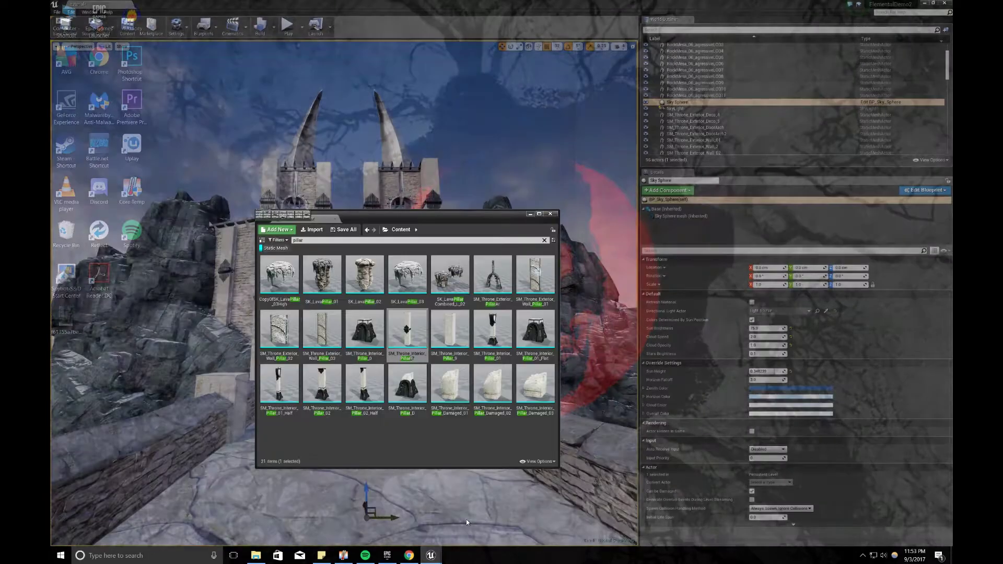
left_click(466, 519)
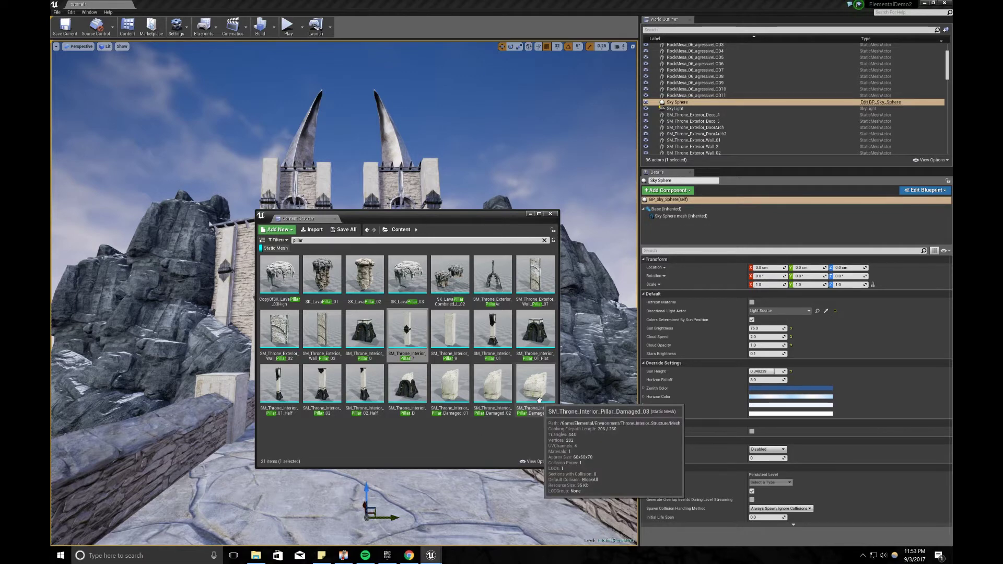
left_click_drag(536, 395, 230, 473)
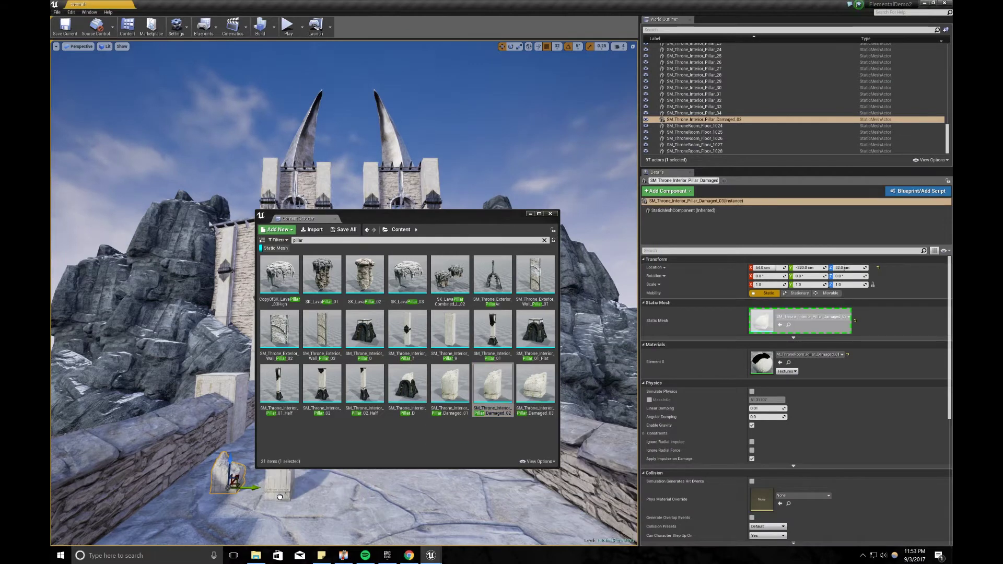
left_click_drag(493, 389, 277, 488)
left_click(530, 214)
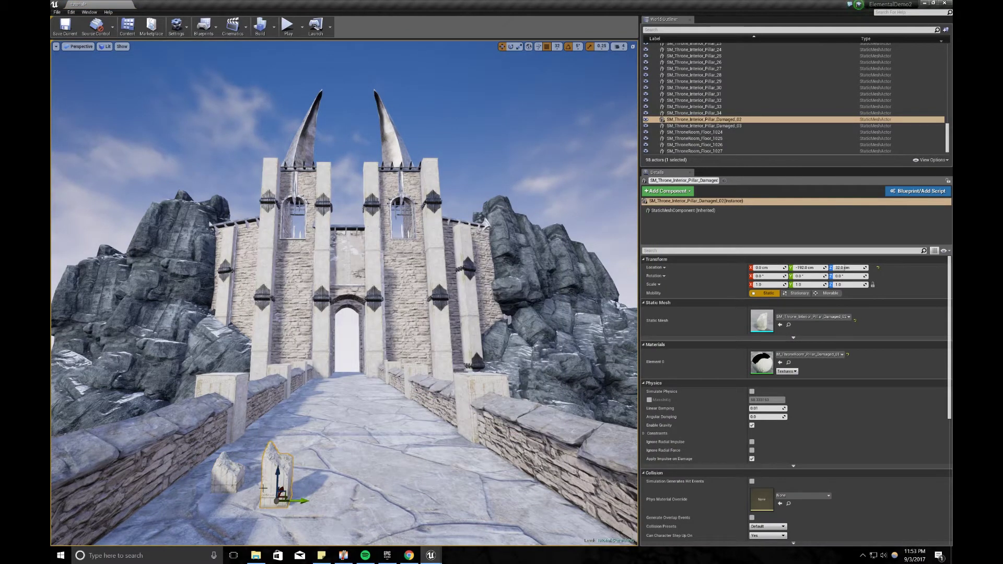
Step: Scale both damaged pillar pieces uniformly to 4
left_click(228, 474)
left_click(269, 256)
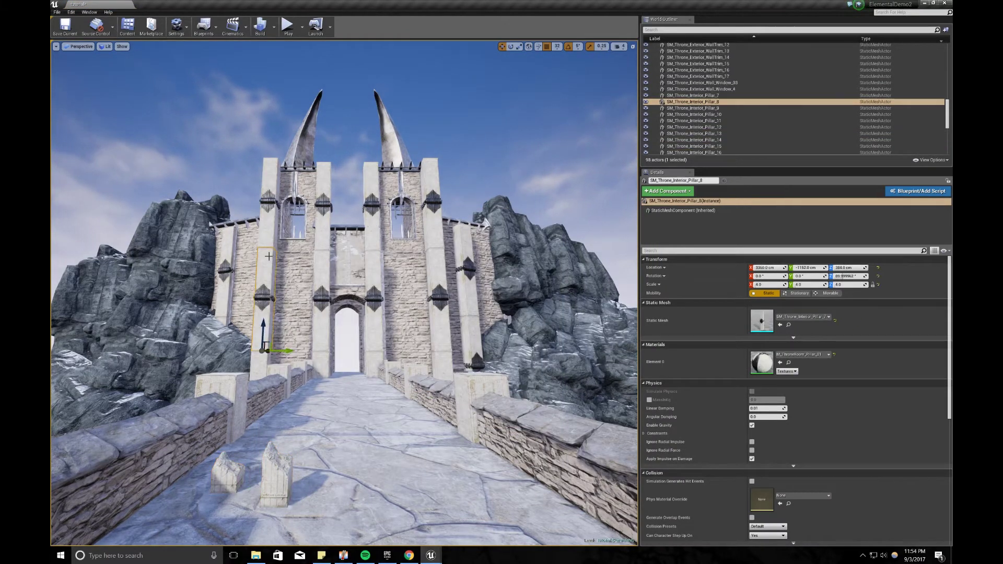
left_click(228, 475)
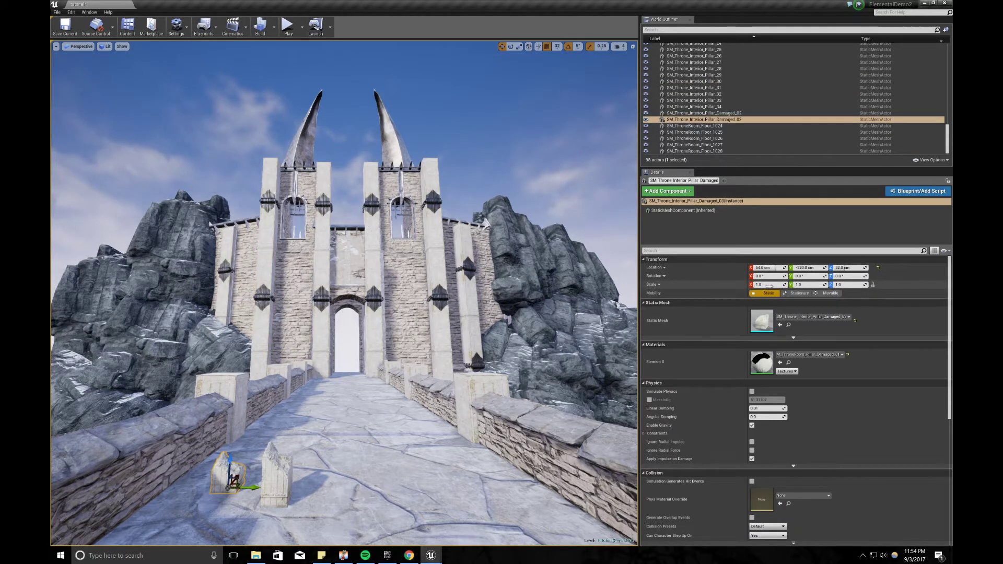
type("4")
key("Return")
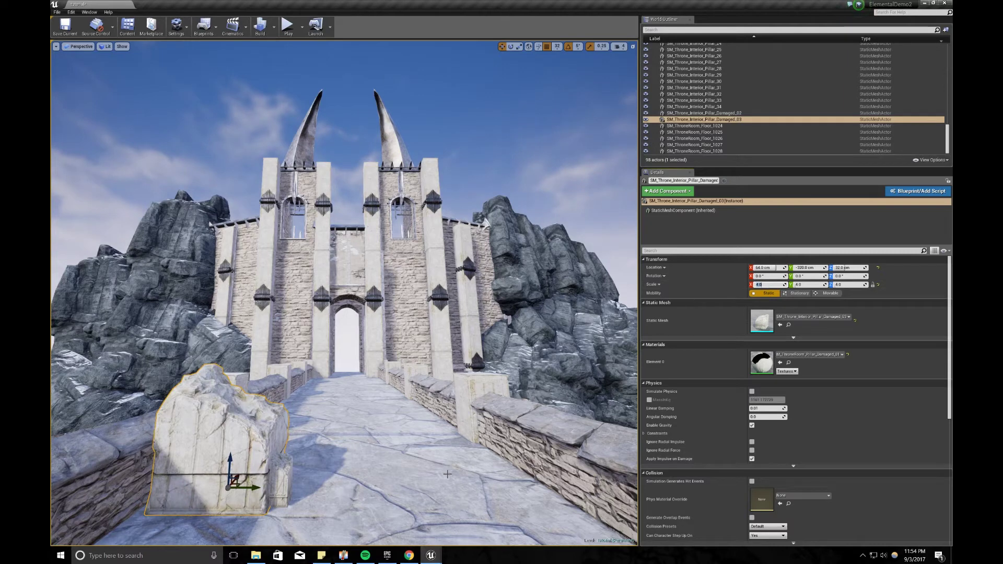
left_click(282, 482)
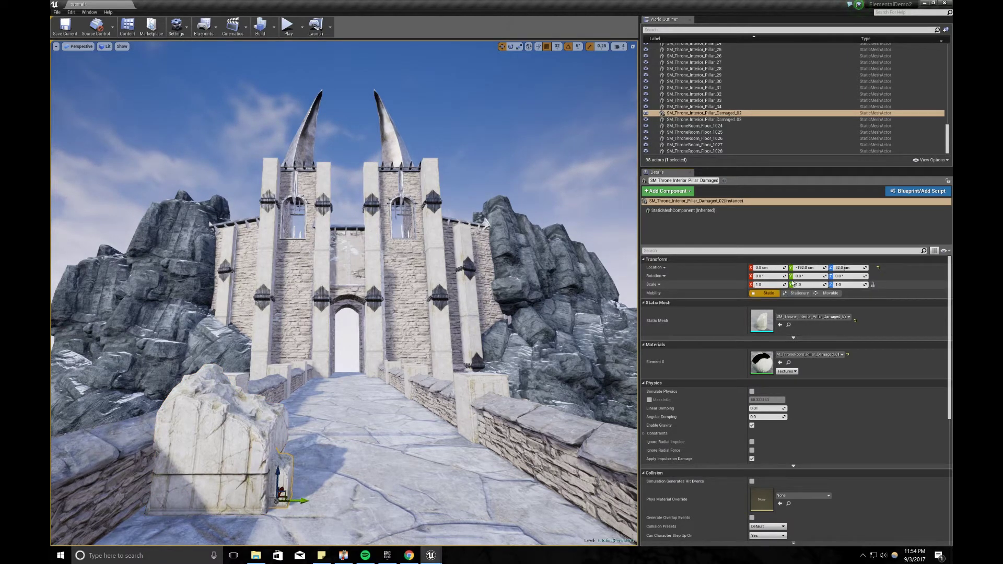
key("Return")
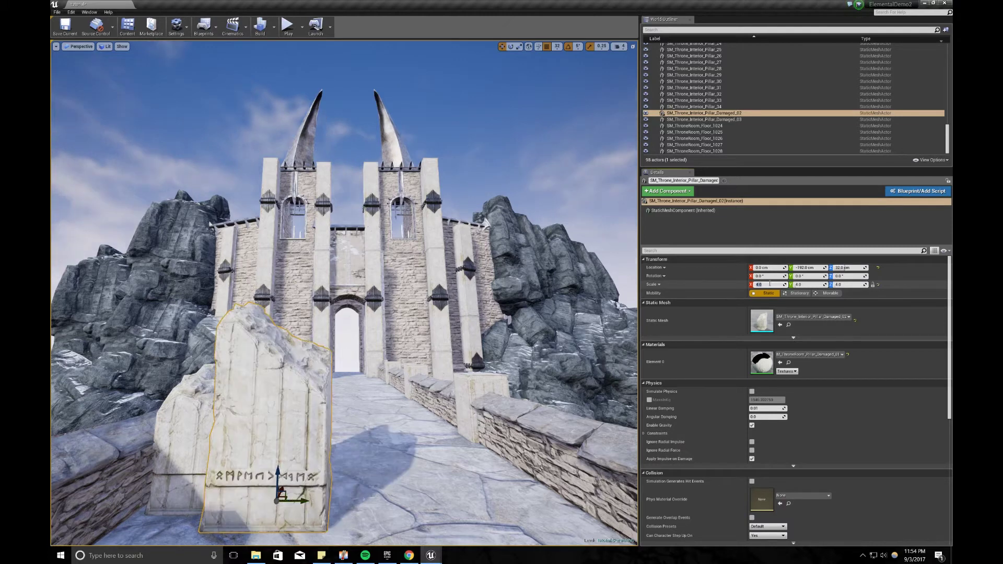
Step: Try the taller damaged pillar at the gate, raised to the tower tops, and delete it
right_click_drag(270, 469, 213, 468)
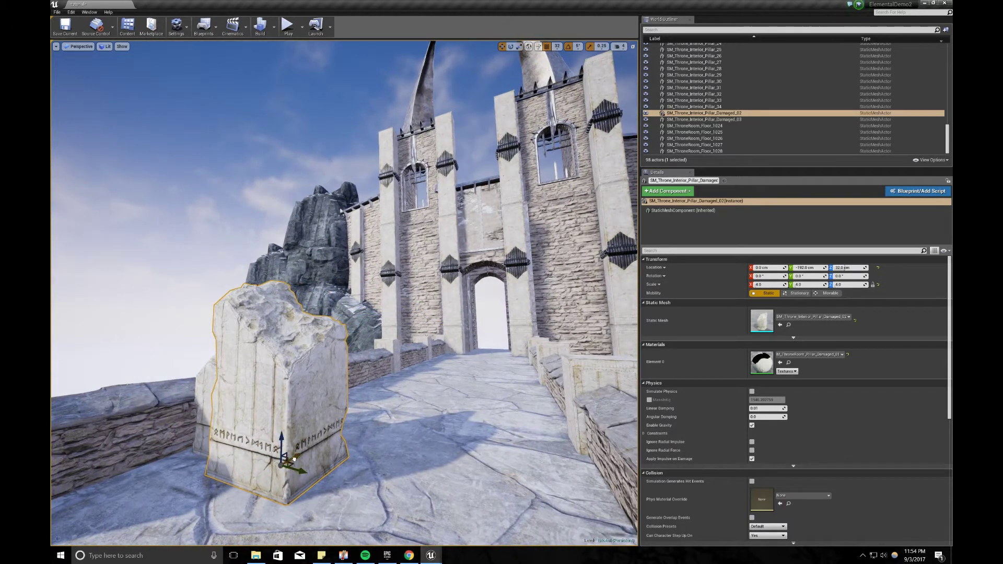
left_click_drag(294, 458, 451, 402)
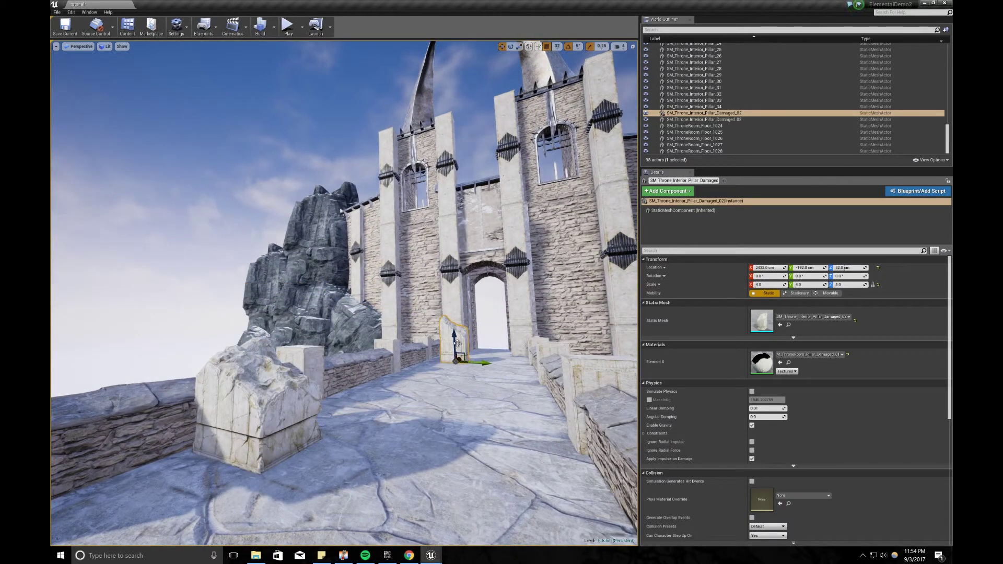
left_click_drag(458, 343, 445, 133)
mouse_move(446, 133)
right_mouse_down()
mouse_move(444, 78)
mouse_move(454, 76)
mouse_move(454, 141)
mouse_move(444, 145)
right_mouse_up()
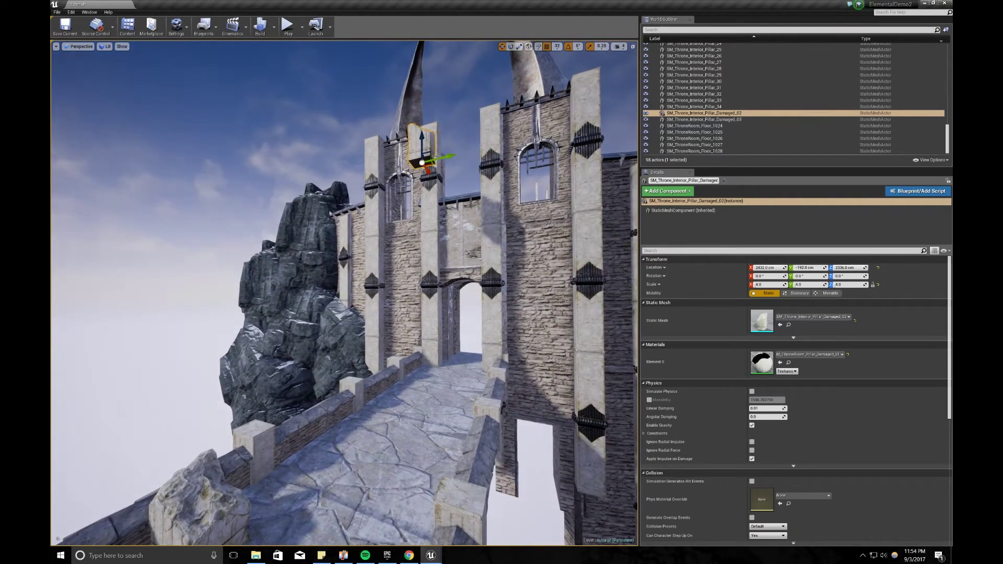
key("Delete")
Step: Move the remaining damaged pillar piece sideways onto the bridge's left wall
left_click(213, 477)
mouse_move(213, 476)
right_mouse_down()
mouse_move(177, 515)
mouse_move(226, 482)
right_mouse_up()
left_click_drag(367, 373, 313, 368)
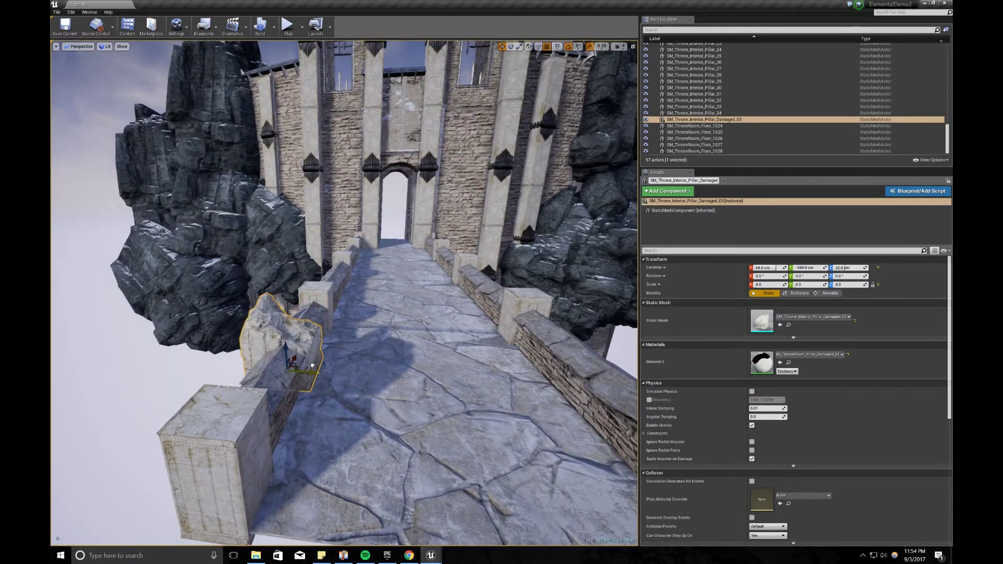
Step: Undo the latest moves and the deletion to restore the taller damaged pillar piece at the gate end of the bridge
right_click_drag(365, 339, 413, 347)
key("ctrl+z")
key("ctrl+z")
key("ctrl+z")
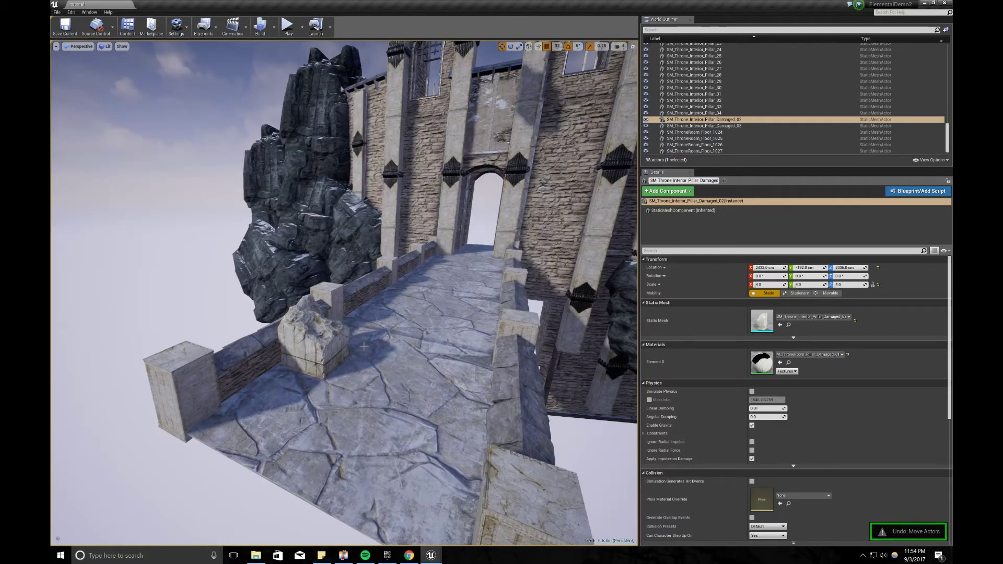
key("ctrl+z")
Step: Move the shorter damaged pillar piece along the left wall and raise it onto the bridge's first left post
left_click(321, 348)
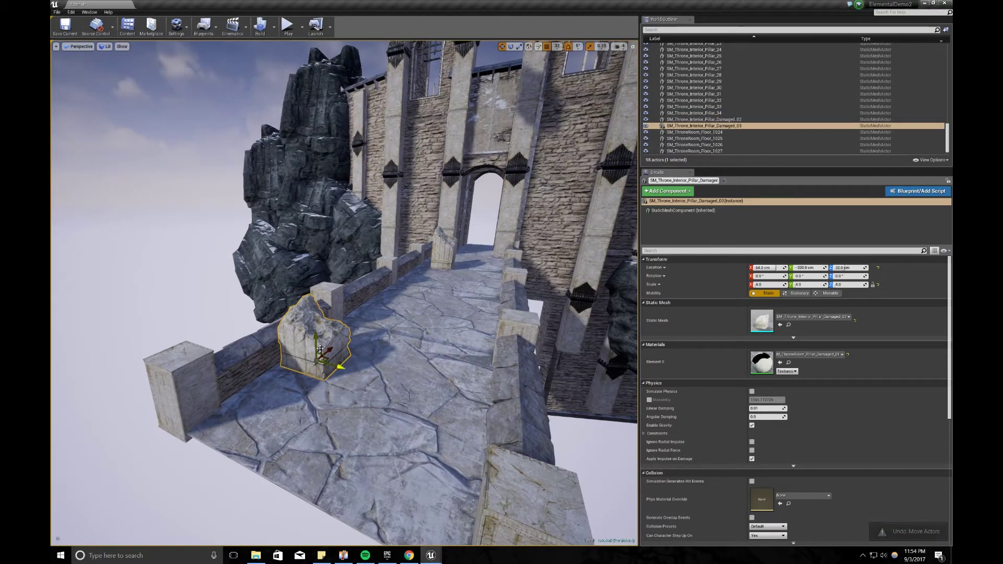
left_click_drag(325, 353, 255, 379)
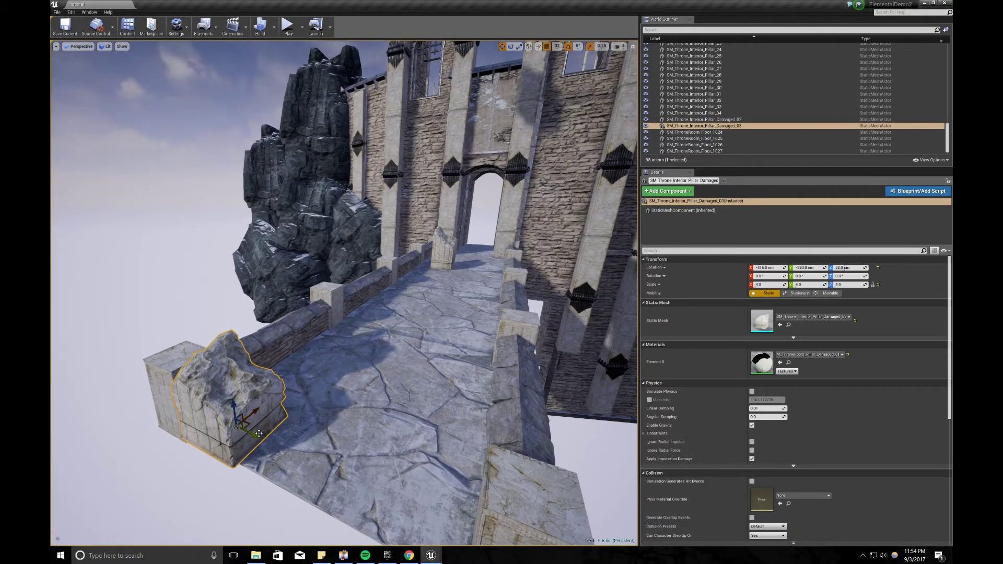
left_click_drag(259, 433, 188, 333)
key("a")
right_click_drag(247, 369, 283, 384)
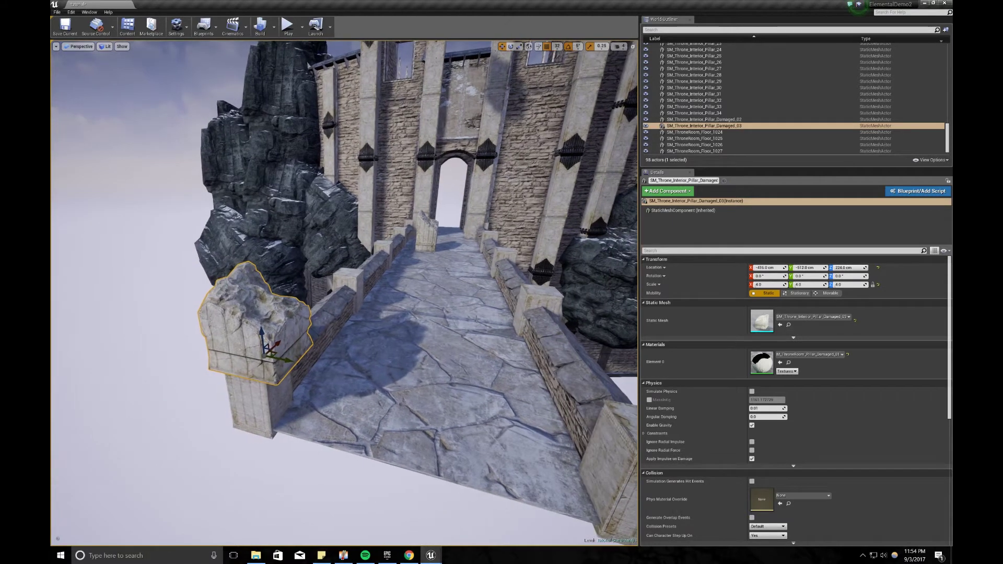
Step: Scale the shorter damaged pillar piece uniformly to 2.5
left_click(759, 284)
type("3")
key("Return")
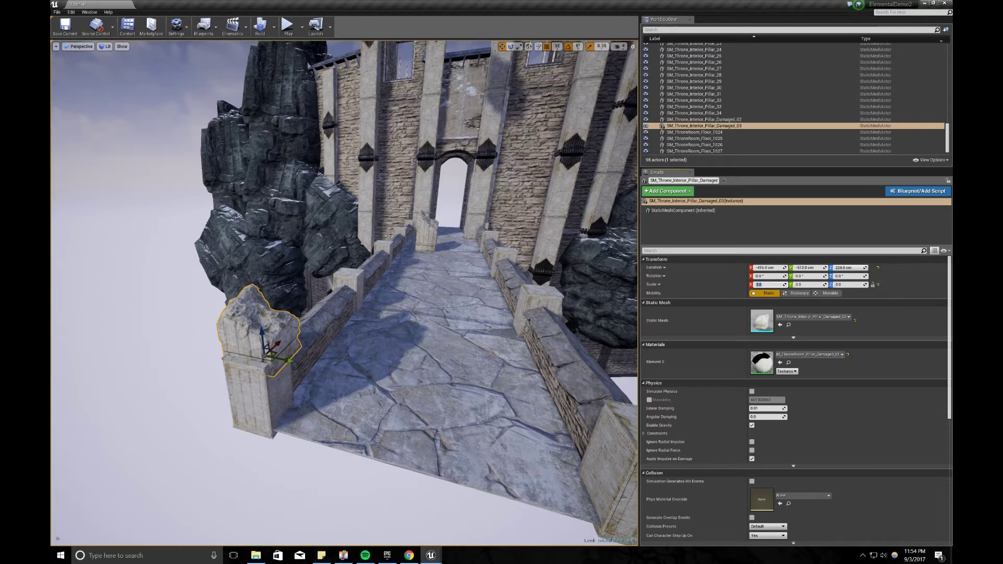
type("2.5")
key("Return")
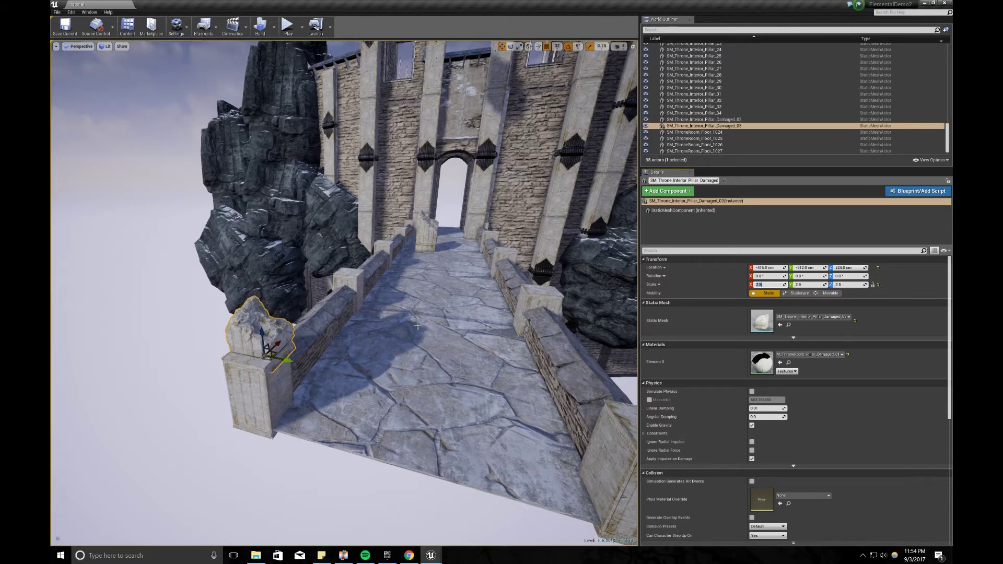
Step: Seat the shorter piece on the first left post at height 256 cm and copy it to the second right post, rotated 90°
right_click_drag(210, 364, 144, 370)
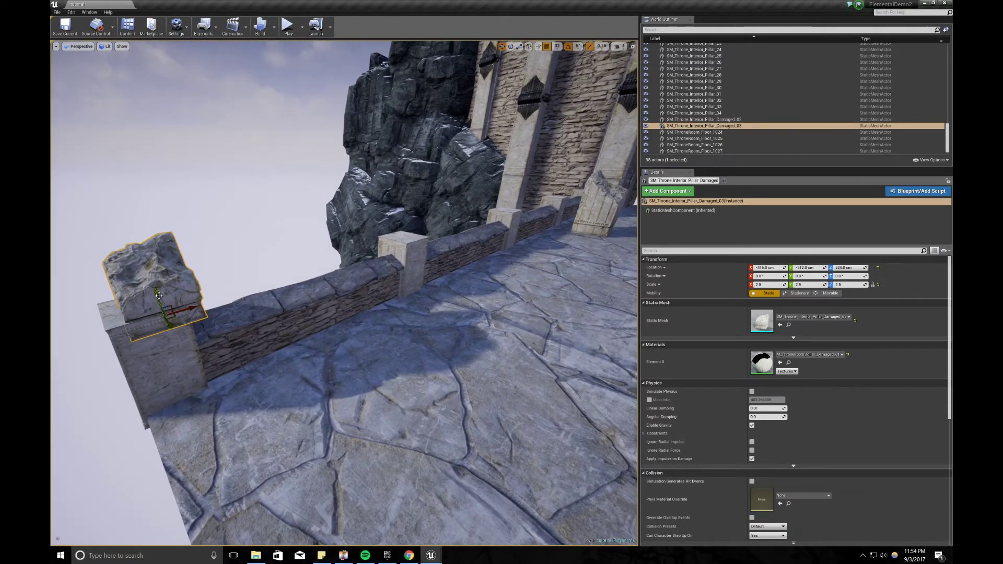
left_click_drag(158, 292, 410, 245)
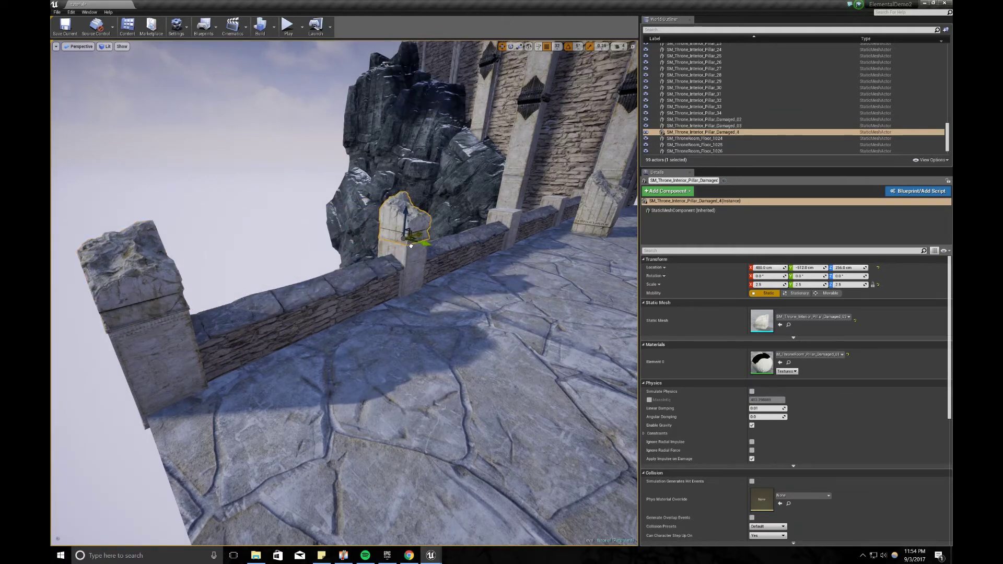
right_click_drag(411, 245, 559, 235)
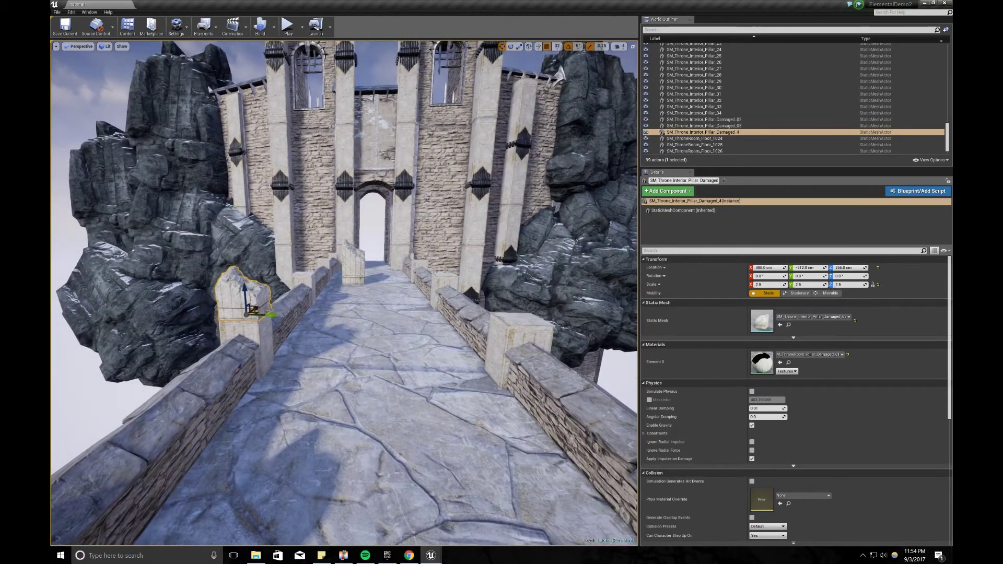
left_click_drag(272, 315, 417, 368)
key("e")
Step: Move the SM_Throne_Interior_Pillar_Damaged_02 piece back from the gate to the second post on the left wall
left_click(358, 279)
right_click_drag(358, 279, 319, 279)
key("d")
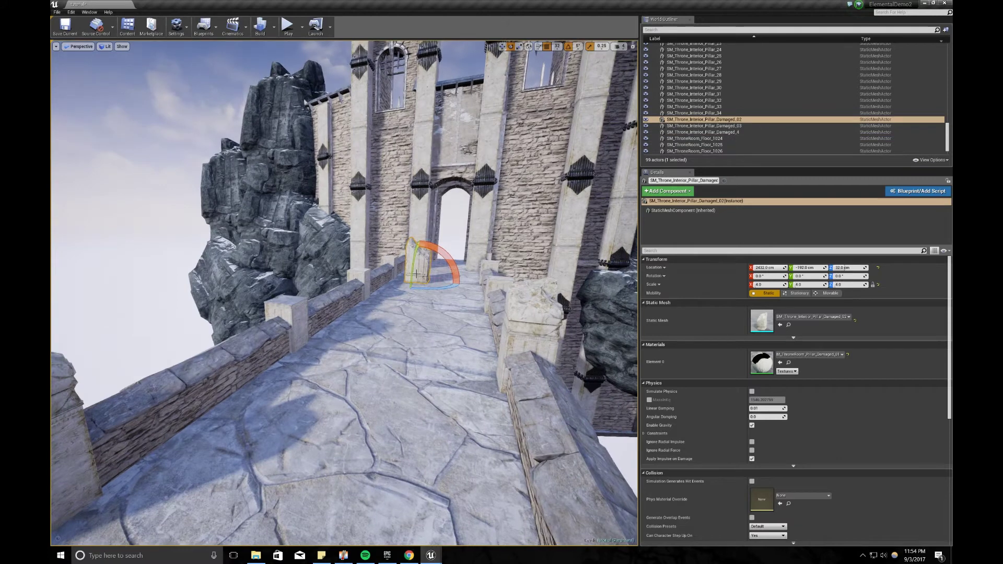
key("w")
left_click_drag(421, 279, 367, 293)
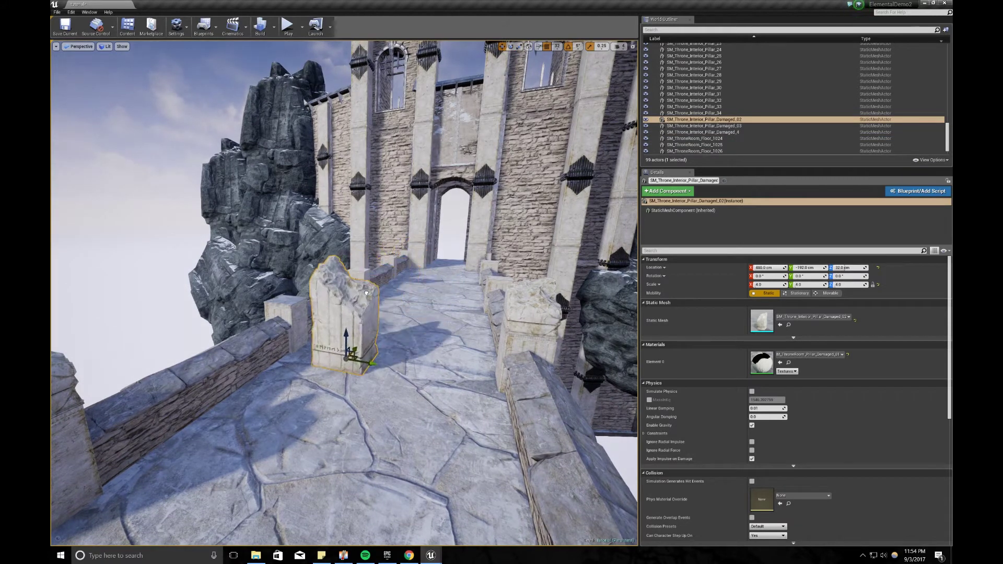
left_click_drag(375, 363, 314, 353)
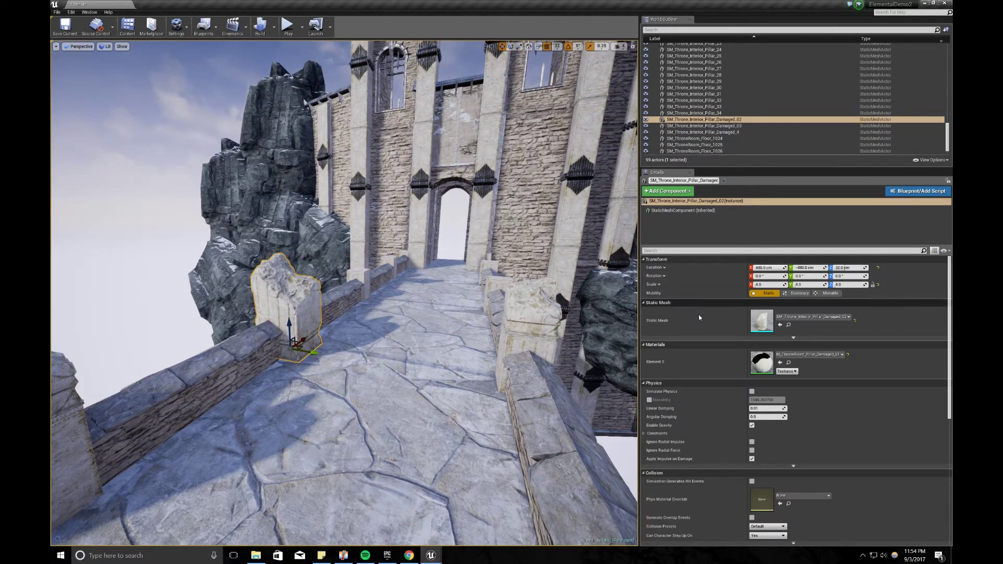
Step: Scale the taller damaged pillar piece uniformly to 2.5
left_click(764, 286)
left_click(538, 309)
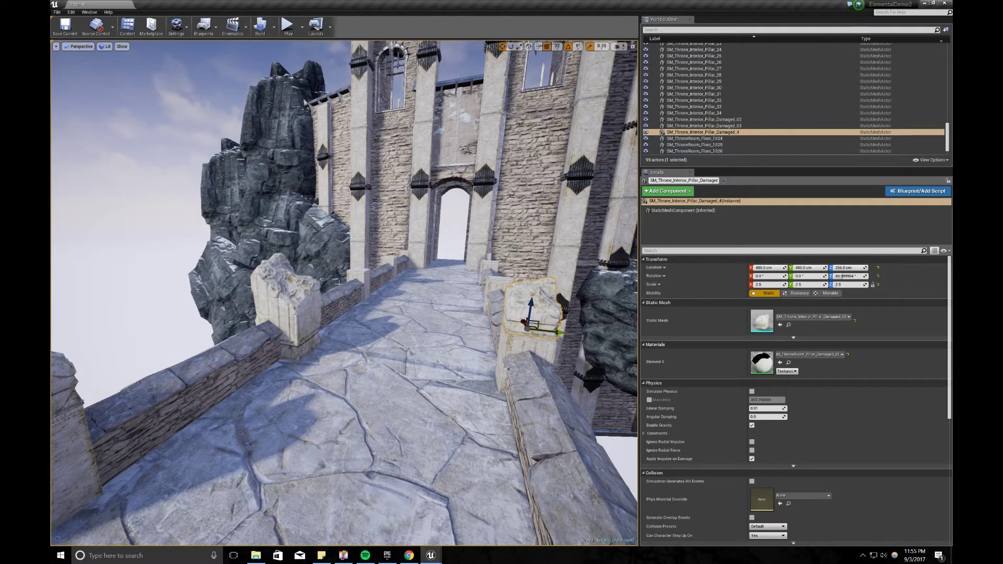
left_click(294, 324)
left_click(774, 285)
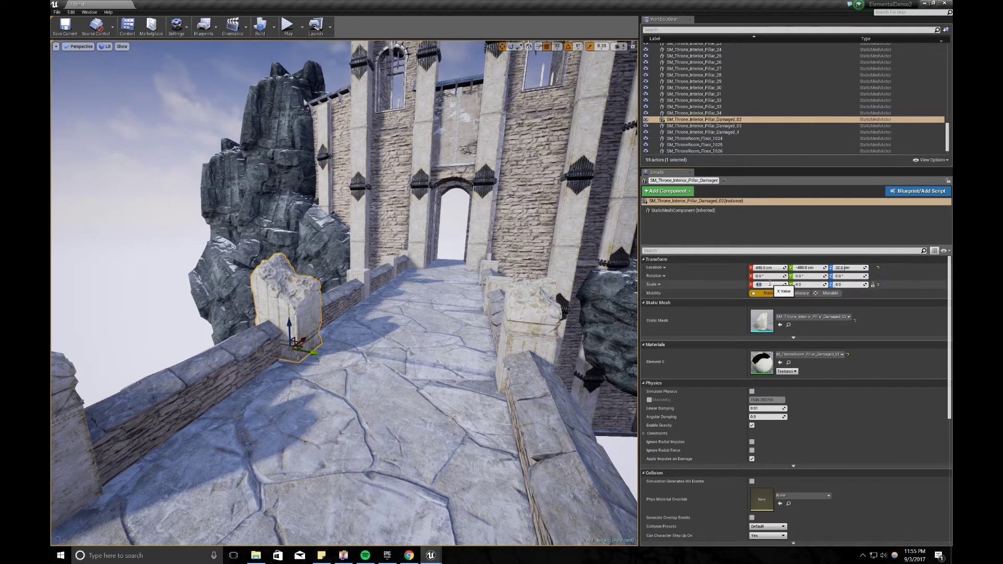
type("2.5")
key("Return")
Step: Raise the taller piece onto the second left post and centre it there at X 480, Y -512, Z 256 cm
key("w")
right_click_drag(460, 303, 376, 305)
left_click_drag(349, 332, 380, 274)
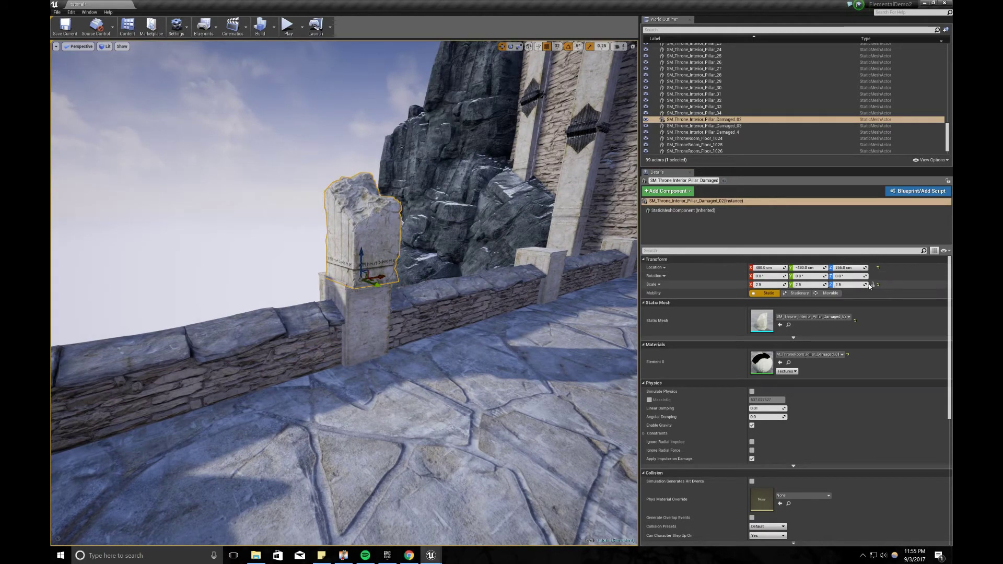
key("a")
right_click_drag(386, 304, 470, 306)
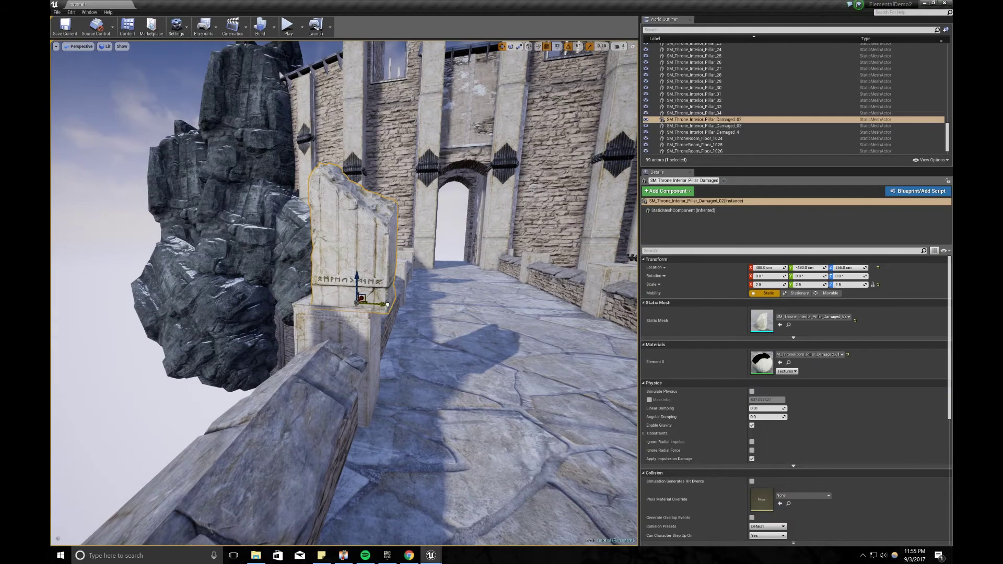
left_click_drag(388, 304, 368, 303)
key("s")
right_click_drag(369, 303, 416, 288)
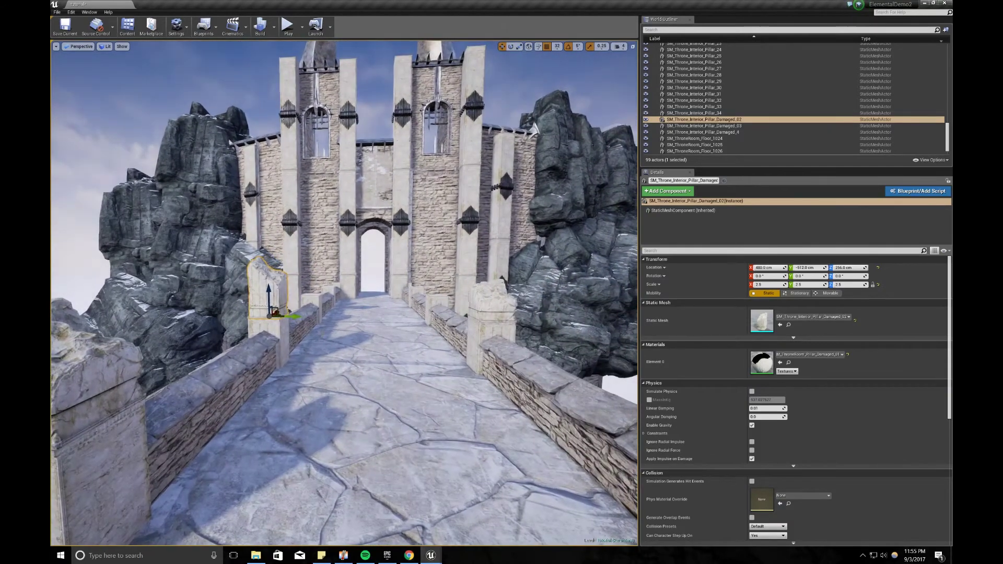
Step: Duplicate the taller damaged piece onto the bridge's first right post and rotate the copy 90°
scroll(379, 306, "down", 5)
left_click_drag(287, 314, 489, 358, "alt")
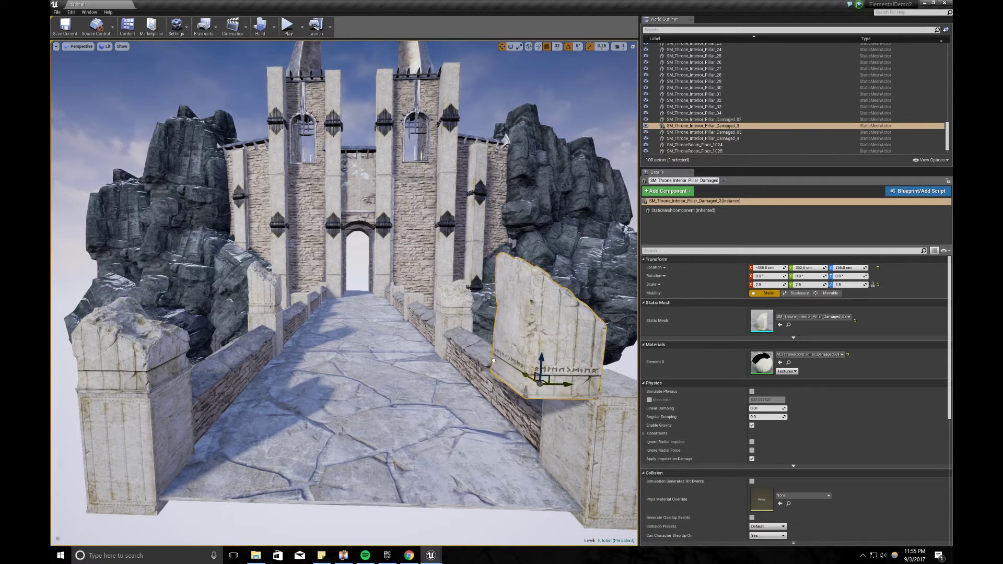
left_click_drag(561, 386, 624, 387)
key("s")
right_click_drag(624, 387, 634, 385)
key("e")
left_click_drag(547, 378, 598, 377)
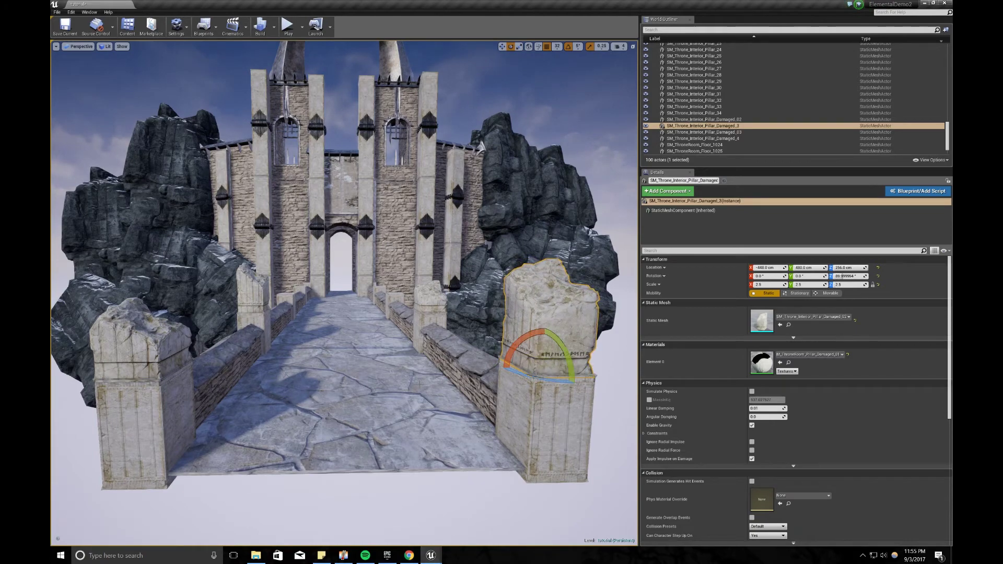
right_click_drag(598, 378, 622, 378)
Step: Duplicate the shorter piece from the second right post onto the third left post at X 1504, Y -512 cm
key("w")
left_click(408, 311)
key("space")
right_click_drag(409, 311, 475, 318)
key("w")
key("space")
left_click_drag(455, 337, 264, 300, "alt")
right_click_drag(263, 300, 209, 300)
key("d")
left_click_drag(340, 302, 104, 279)
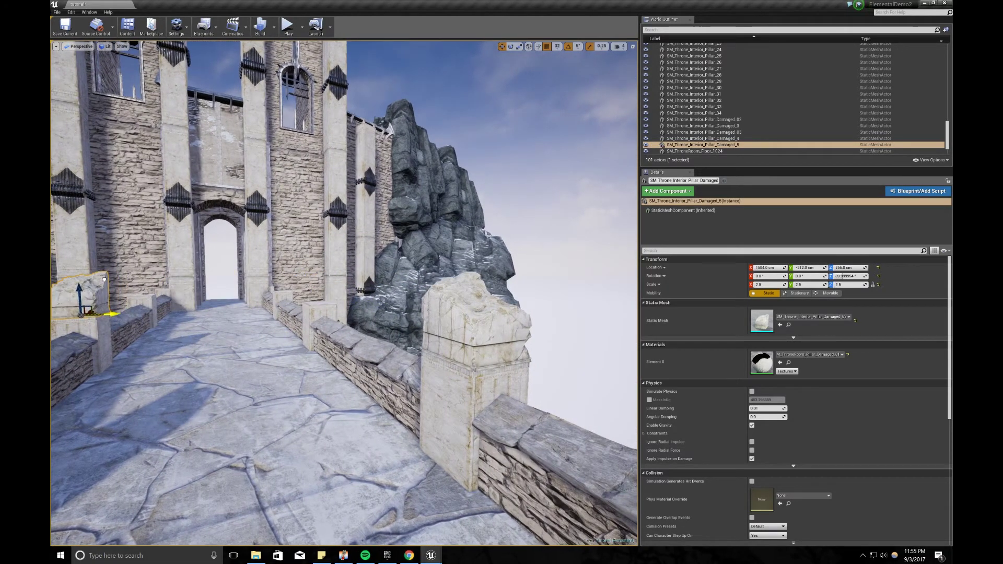
right_click_drag(108, 280, 108, 279)
Step: Duplicate the taller piece from the second left post onto the third right post at X 1504, Y 480 cm, rotated 90°
left_click(99, 321)
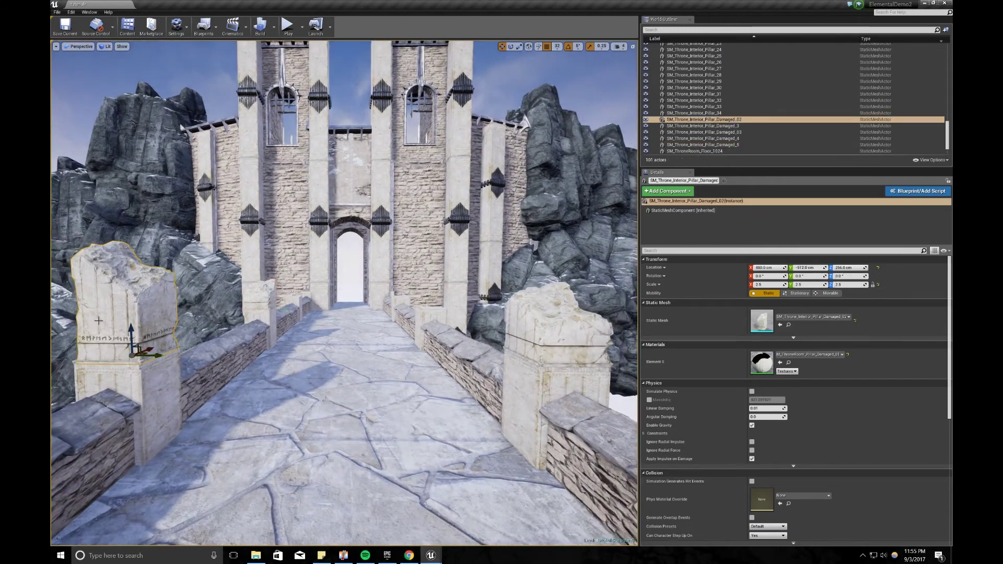
left_click_drag(159, 357, 512, 345, "alt")
right_click_drag(541, 360, 541, 361)
left_click_drag(540, 361, 319, 291)
key("w")
right_click_drag(319, 291, 319, 290)
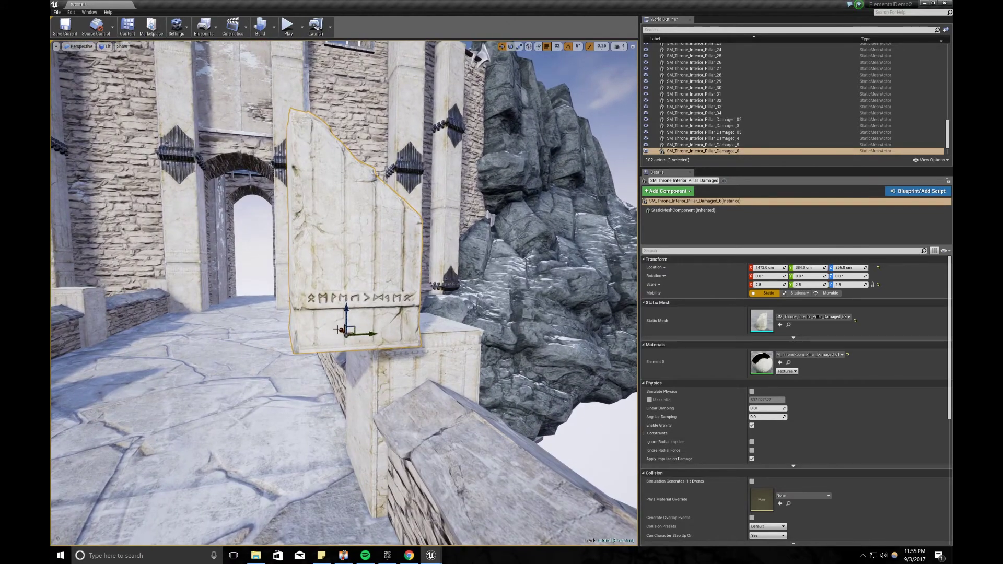
left_click_drag(341, 331, 448, 327)
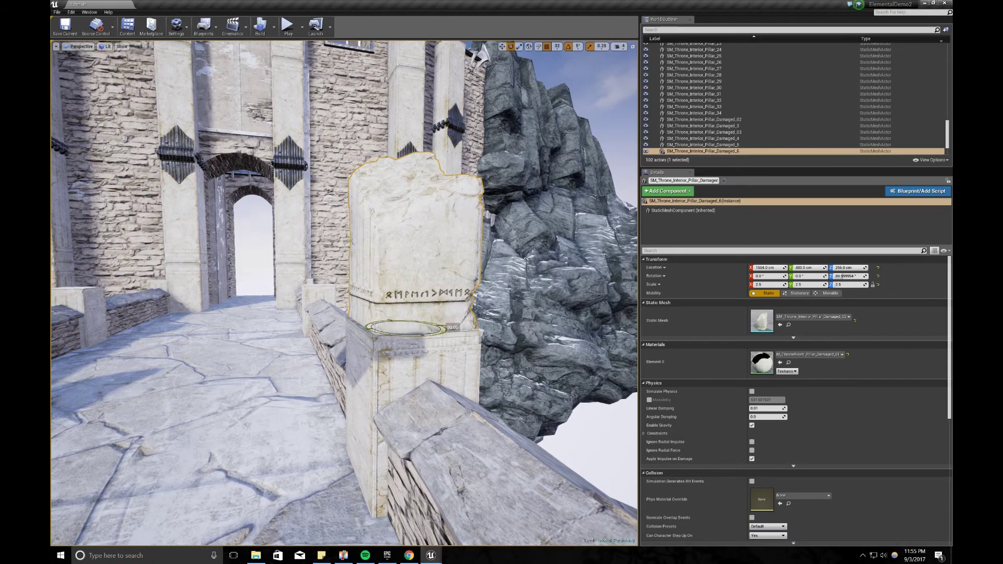
Step: Duplicate the taller piece onto the fourth left post at X 2496, Y -512 cm, rotated to 180°
right_click_drag(467, 344, 466, 343)
key("s")
key("a")
key("w")
key("w")
left_click_drag(393, 316, 166, 296, "alt")
right_click_drag(220, 308, 220, 308)
key("w")
key("e")
left_click_drag(350, 332, 352, 334)
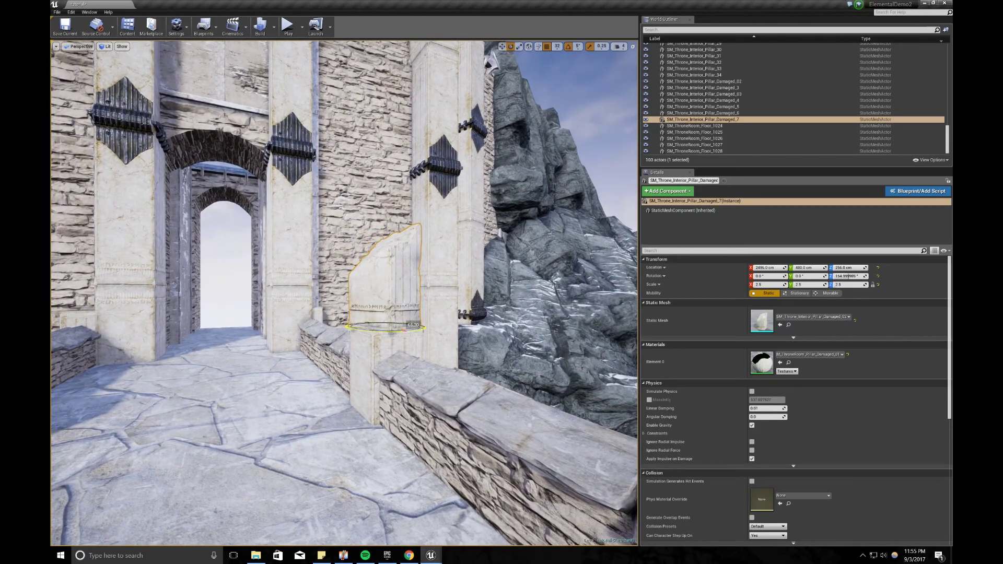
right_click_drag(293, 342, 288, 324)
key("w")
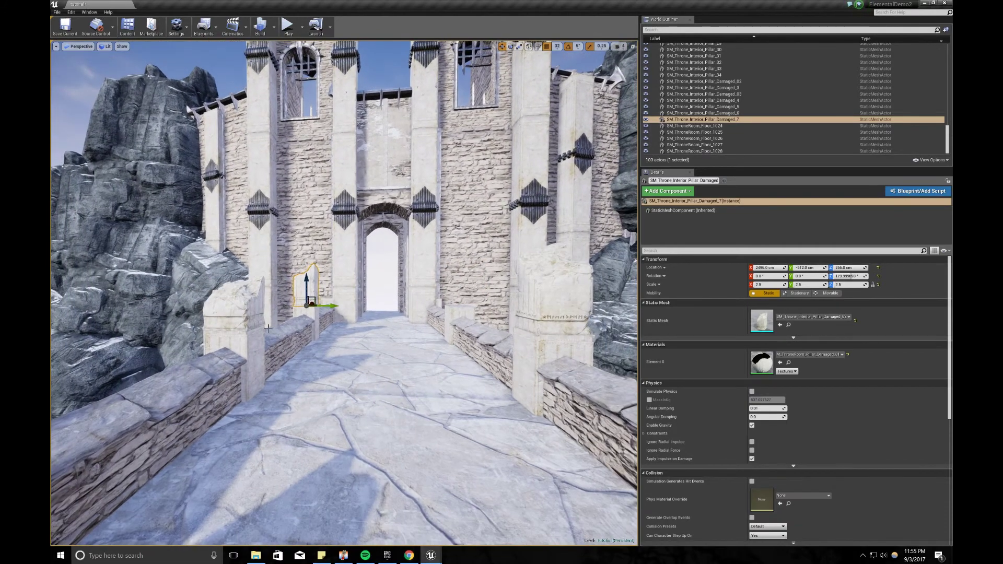
Step: Duplicate the shorter piece from the third left post onto the fourth right post at X 2496, Y 480 cm
left_click(250, 318)
left_click_drag(264, 327, 511, 338, "alt")
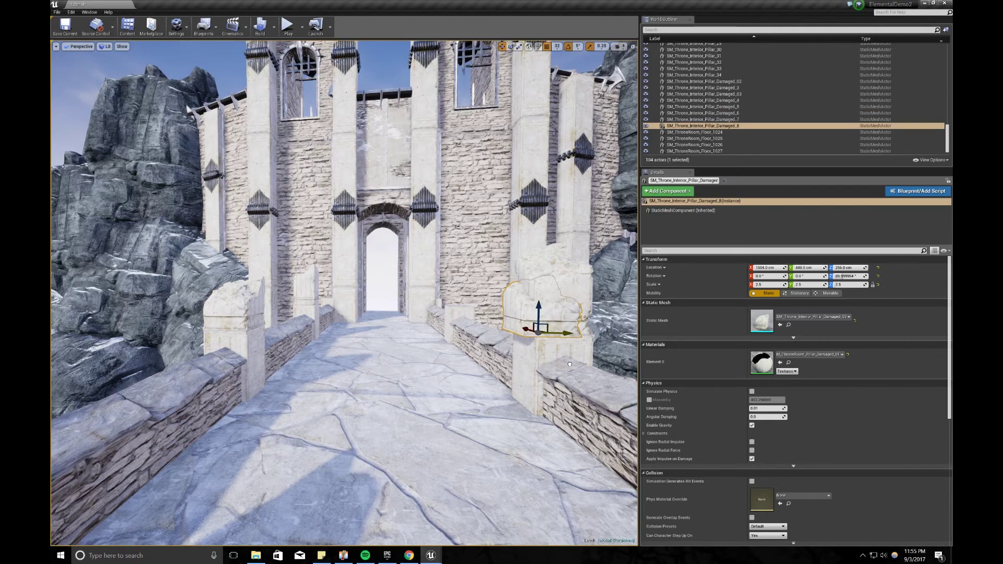
right_click_drag(511, 338, 511, 339)
left_click_drag(511, 338, 309, 303)
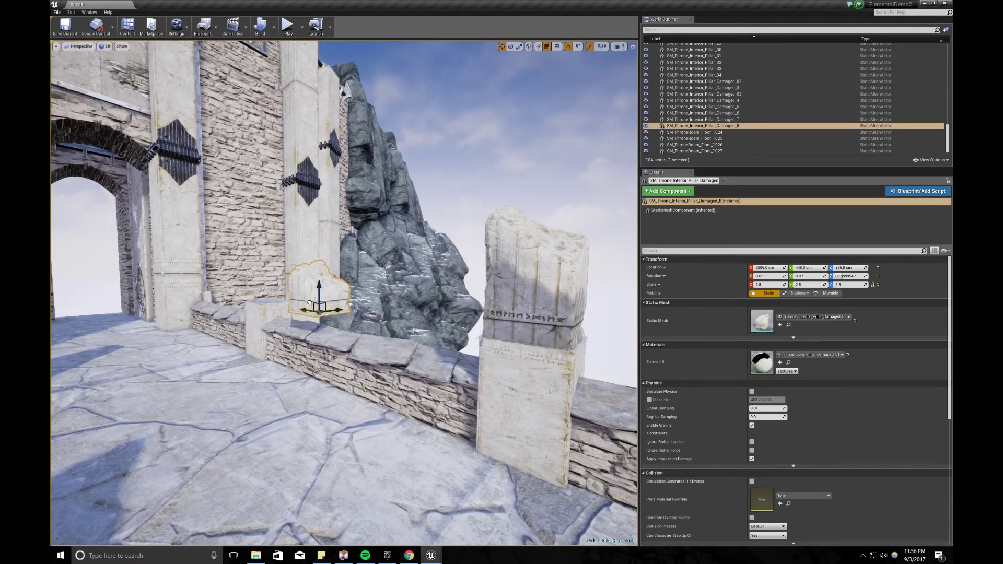
right_click_drag(260, 295, 260, 296)
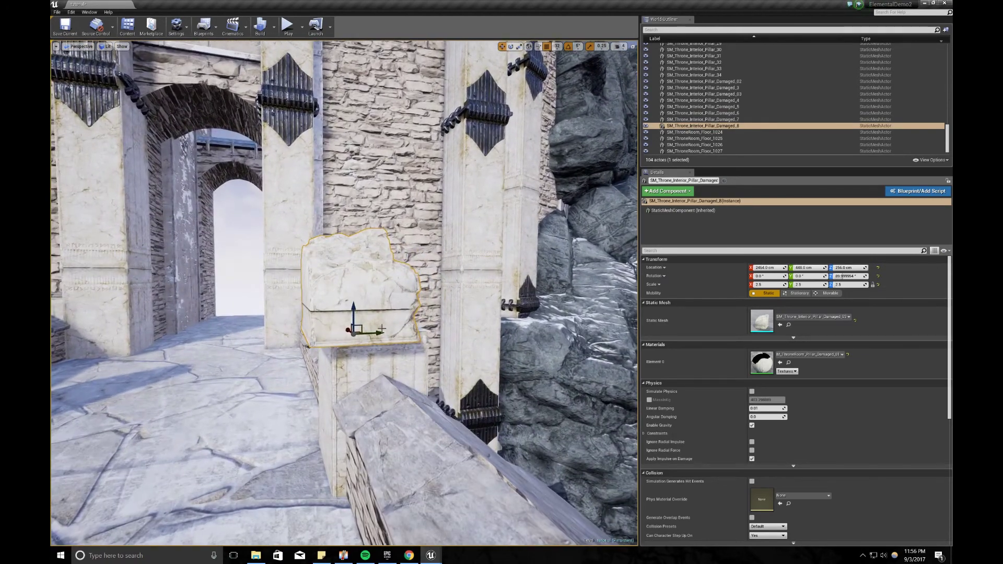
left_click_drag(375, 332, 397, 331)
right_click_drag(396, 332, 397, 331)
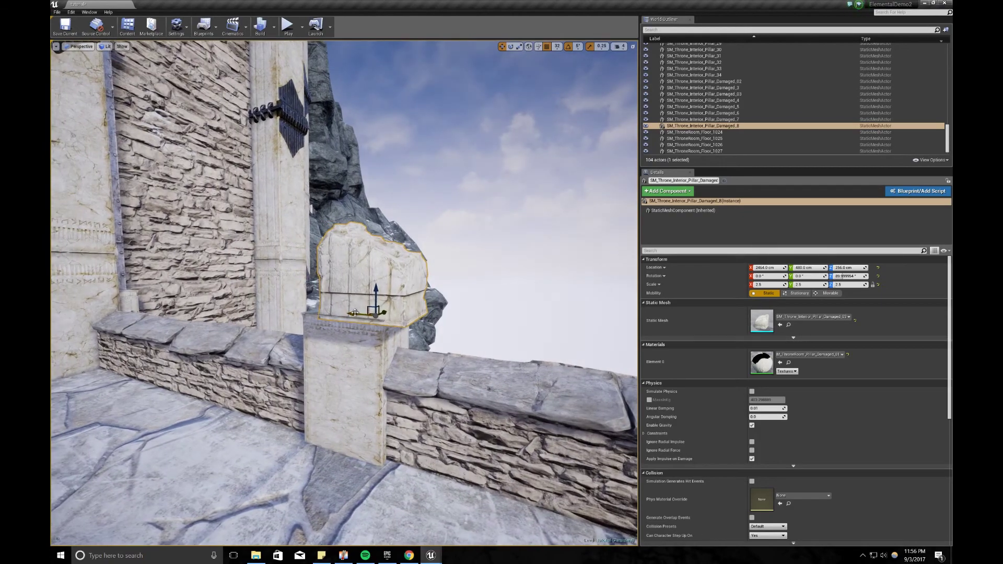
left_click_drag(351, 308, 336, 306)
Step: Rotate the shorter piece on the fourth right post to -90°
right_click_drag(336, 307, 336, 306)
key("e")
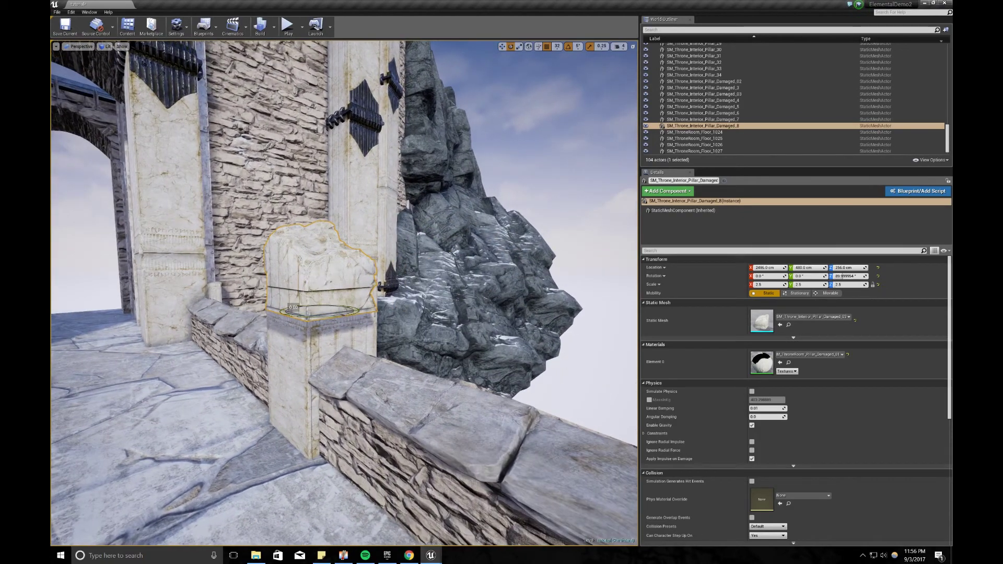
left_click_drag(306, 317, 376, 317)
right_click_drag(376, 317, 376, 316)
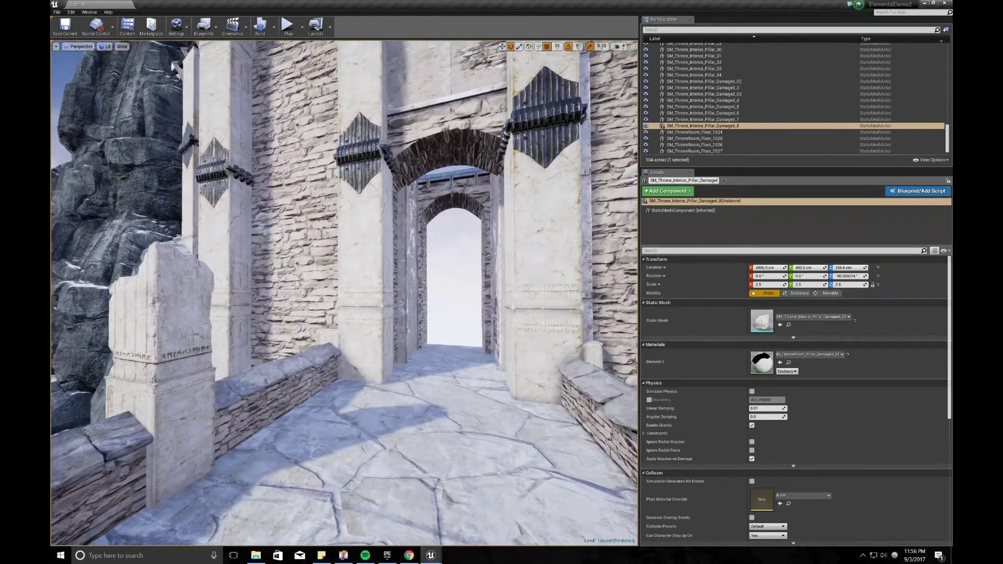
Step: Duplicate the taller piece from the fourth left post onto the right post beside the gate at X 3424, Y 480 cm
right_click_drag(303, 292, 292, 293)
left_click(112, 332)
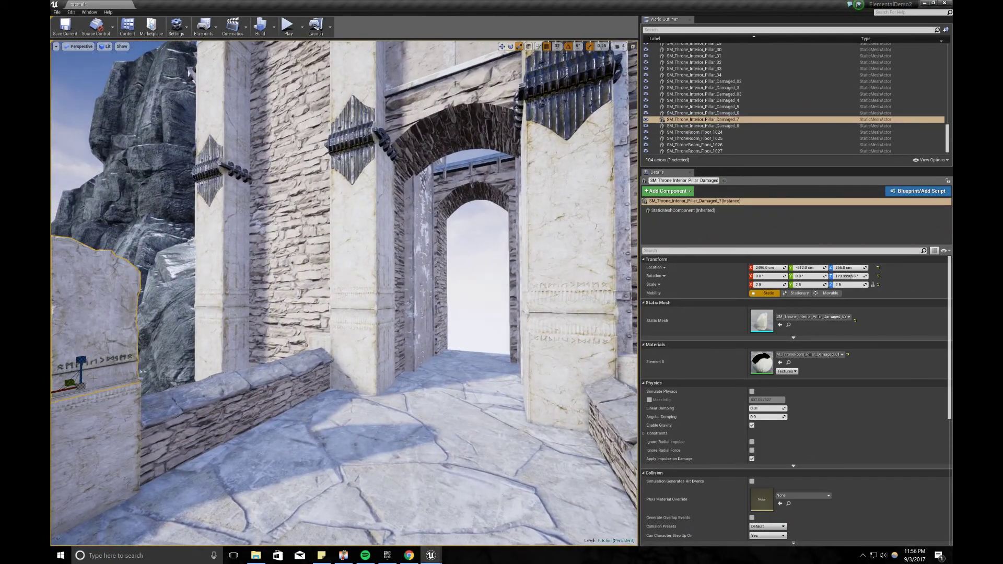
left_click_drag(92, 378, 529, 397, "alt")
key("ctrl+z")
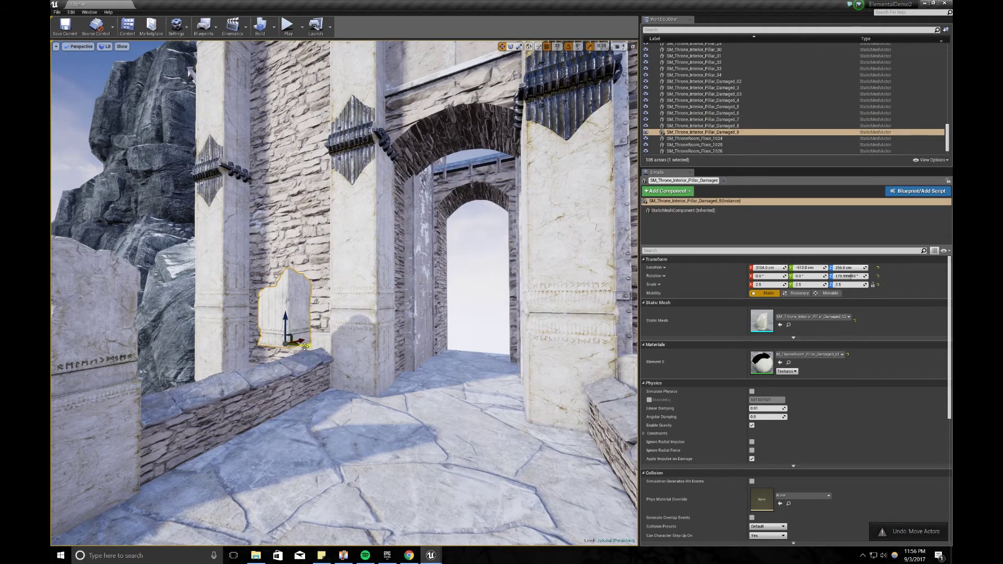
key("f")
right_click_drag(529, 397, 478, 391)
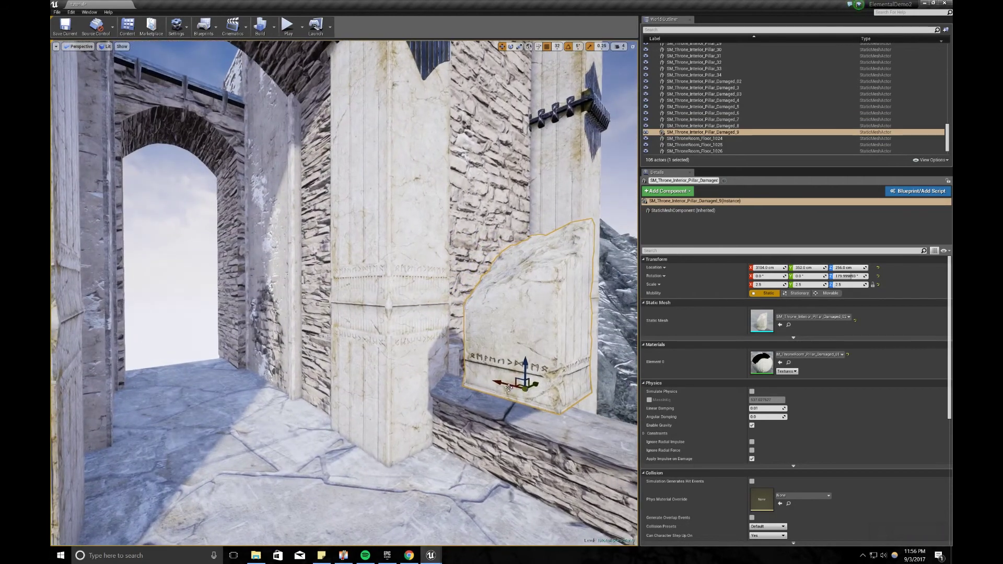
left_click_drag(508, 385, 375, 355)
key("d")
right_click_drag(376, 355, 308, 350)
left_click_drag(322, 346, 368, 346)
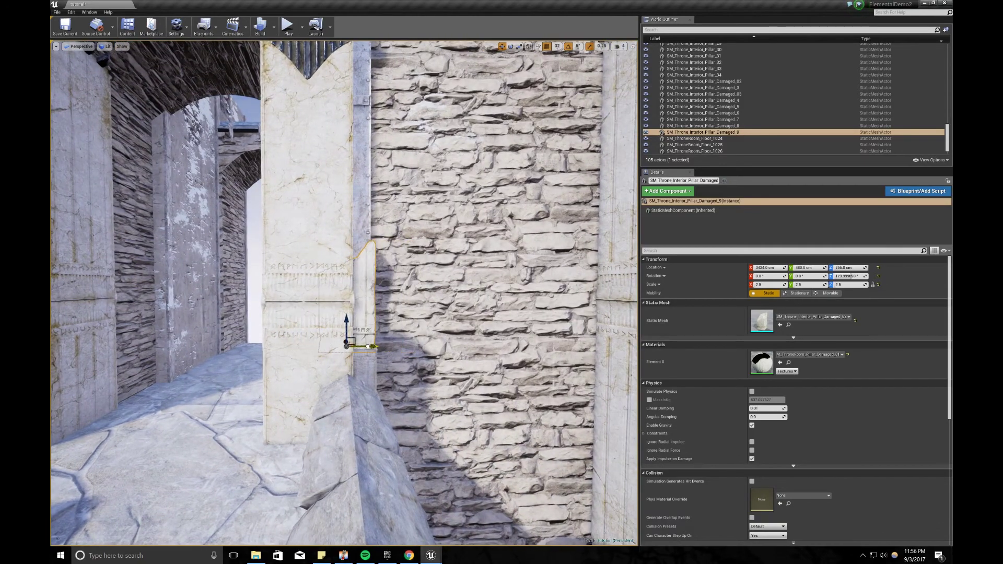
key("s")
right_click_drag(368, 347, 341, 347)
Step: Duplicate the shorter piece from the fourth right post onto the left post beside the gate at X 3424, Y -512 cm
left_click(564, 346)
left_click_drag(539, 376, 234, 309, "alt")
key("f")
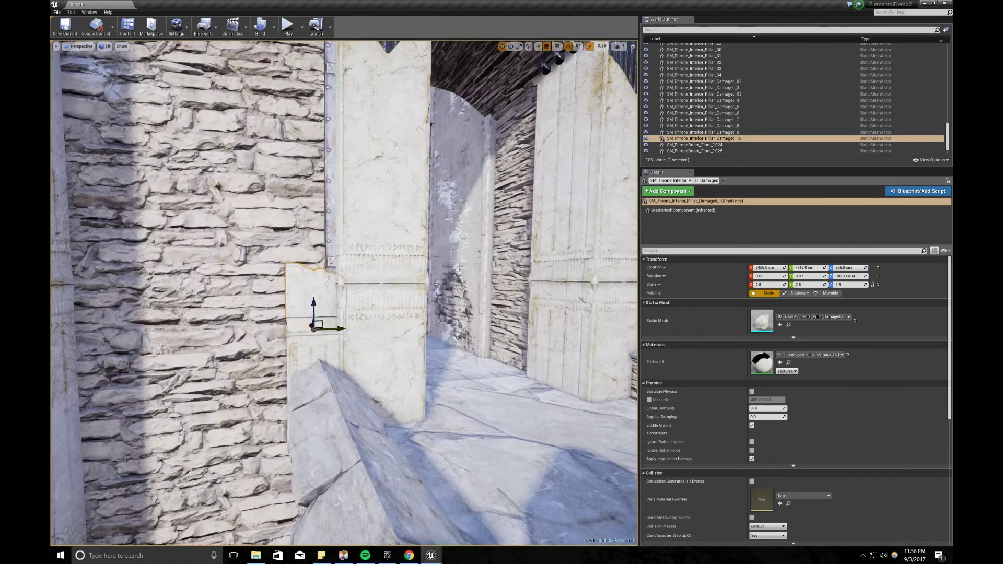
left_click_drag(339, 329, 353, 331)
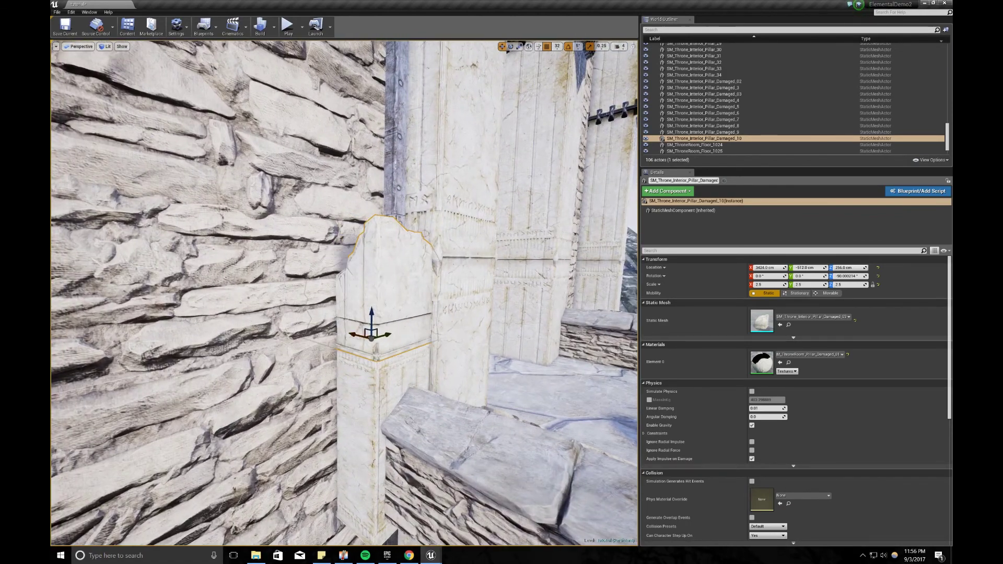
key("s")
right_click_drag(336, 336, 266, 336)
key("g")
key("1")
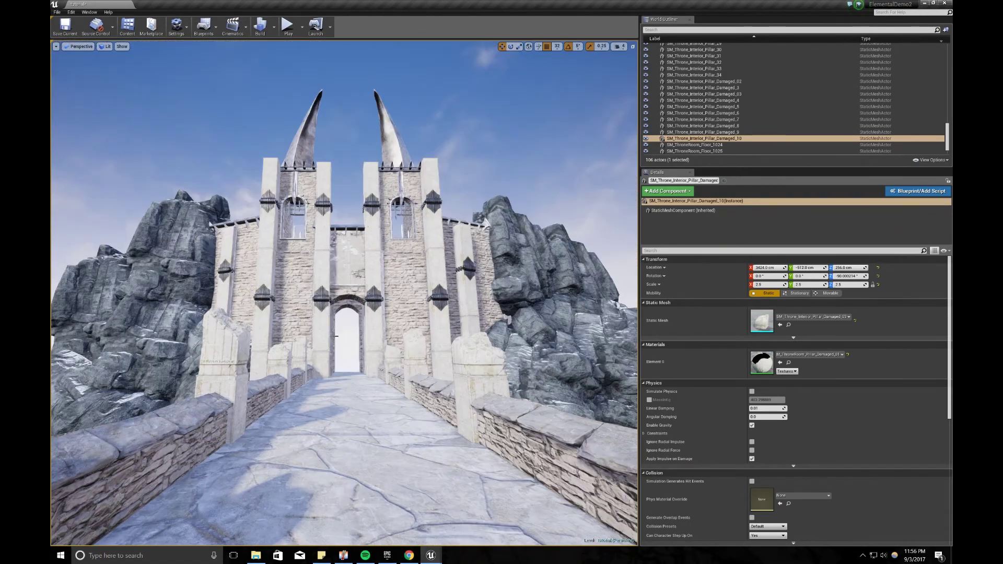